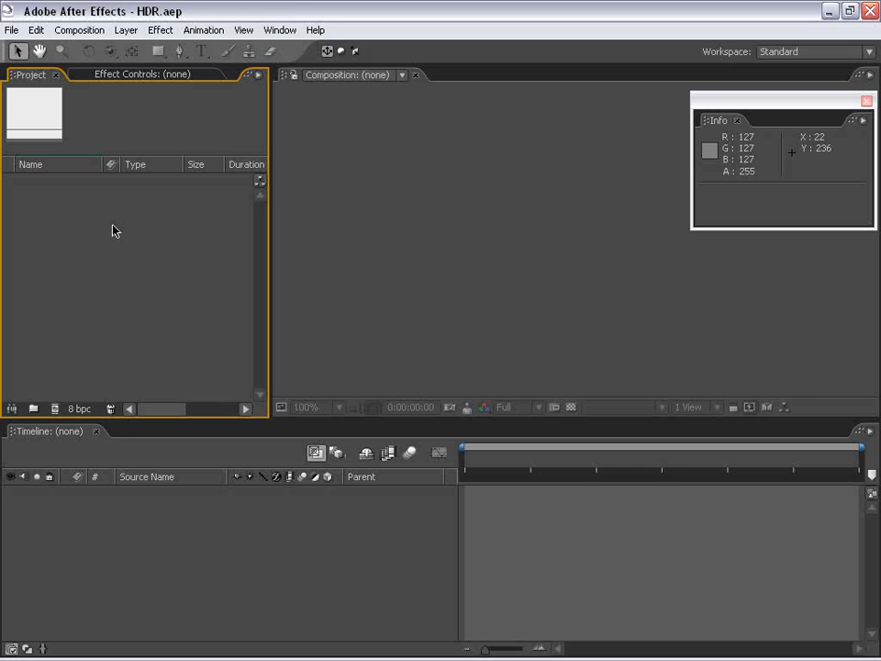
# Create an NTSC DV composition named Comp 1, 720 x 480 and five seconds long.
pyautogui.click(79, 29)
pyautogui.click(83, 48)
pyautogui.click(435, 530)
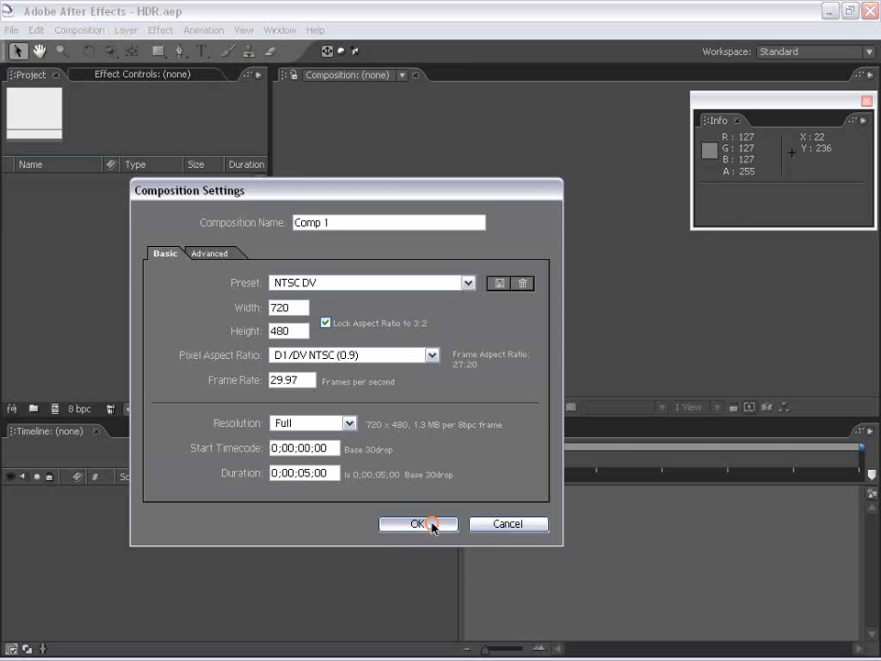
# Add a white solid layer to Comp 1.
pyautogui.click(125, 30)
pyautogui.moveTo(128, 49)
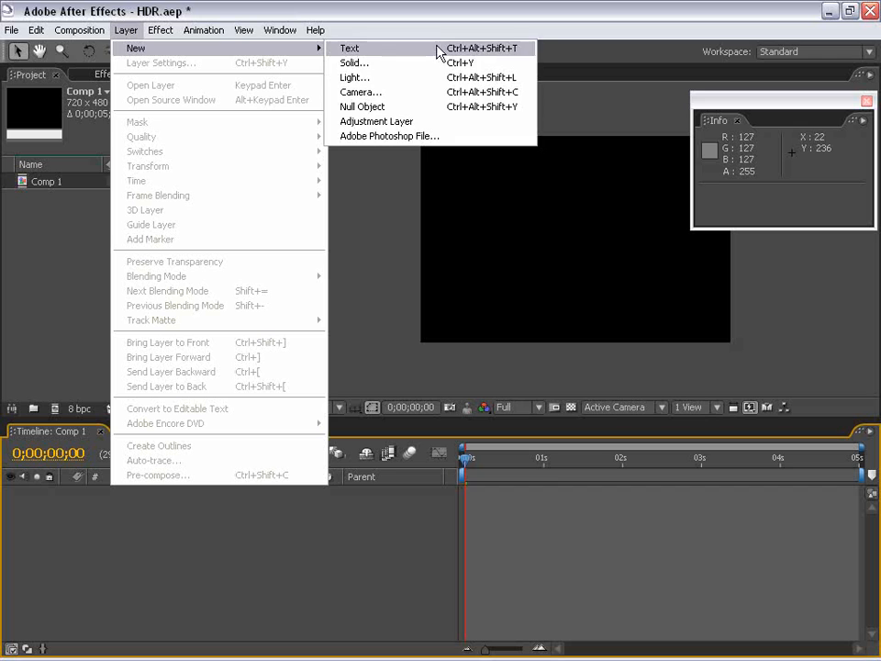
pyautogui.click(404, 62)
pyautogui.click(472, 432)
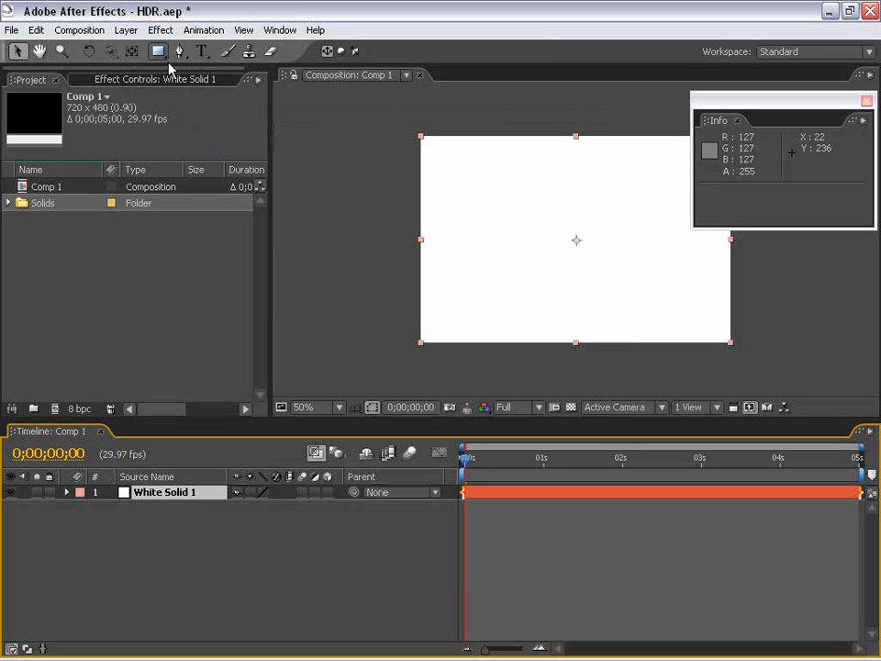
# Apply the Ramp effect to White Solid 1.
pyautogui.click(161, 29)
pyautogui.moveTo(193, 218)
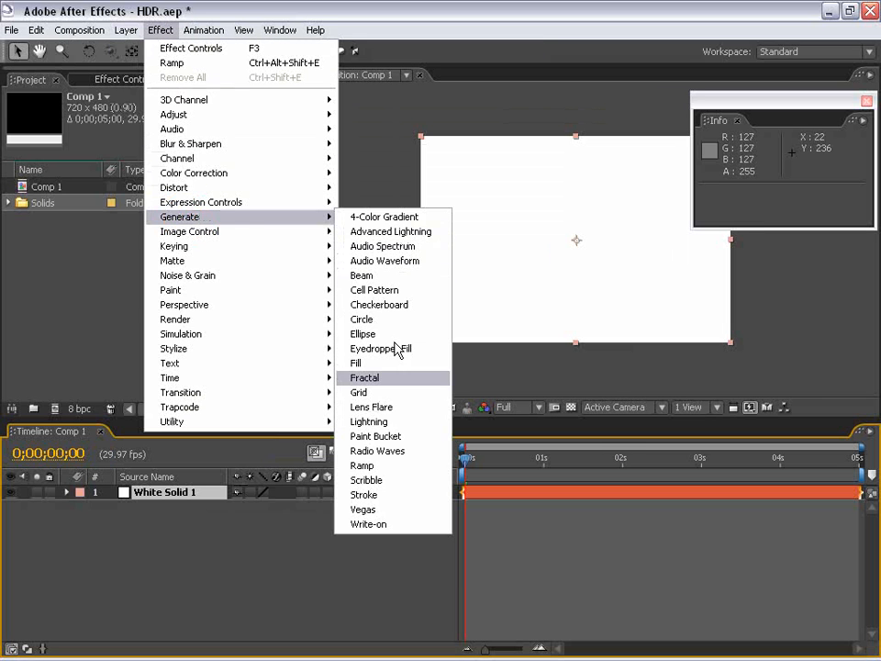
pyautogui.click(362, 465)
pyautogui.press('space')
pyautogui.moveTo(602, 231); pyautogui.dragTo(481, 236)
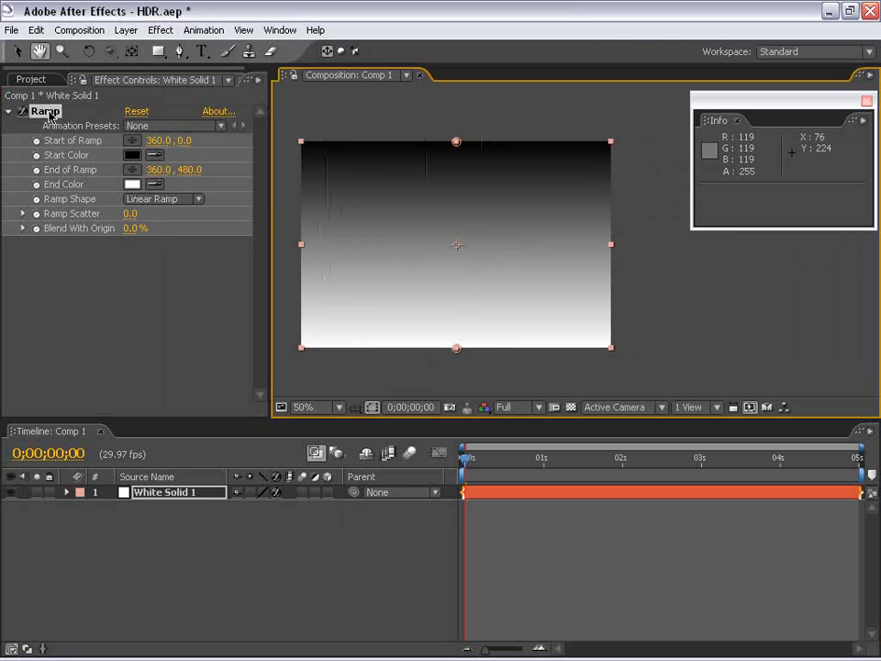
# Shift the ramp's start point to about 360, 46 and its end point to about 360, 430, and reposition the Info panel.
pyautogui.moveTo(457, 143); pyautogui.dragTo(457, 164)
pyautogui.moveTo(457, 349); pyautogui.dragTo(457, 327)
pyautogui.moveTo(743, 102); pyautogui.dragTo(723, 128)
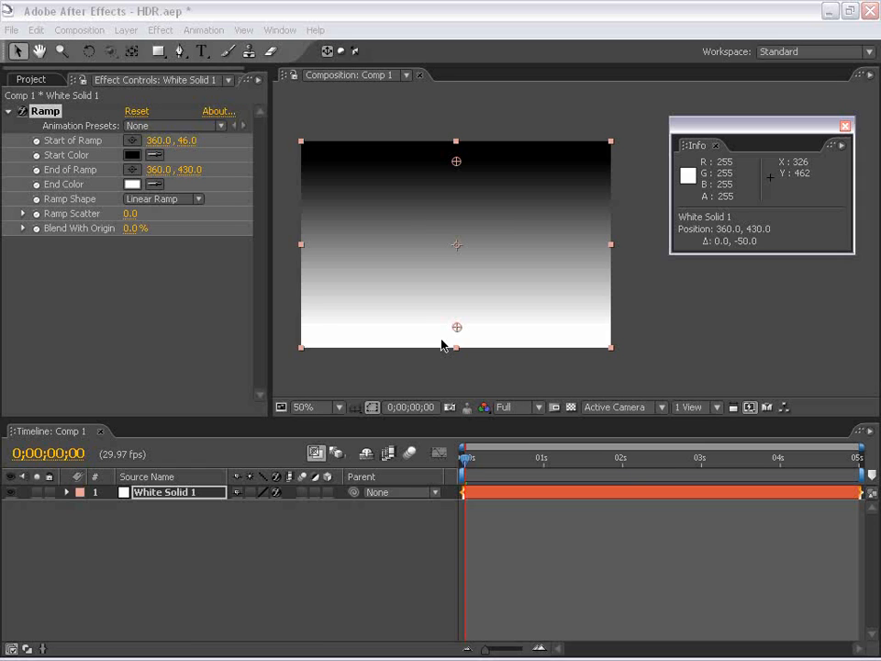
# Switch the project to 32 bits per channel and set the Ramp's end color to R 4, G 4, B 4.
pyautogui.click(29, 79)
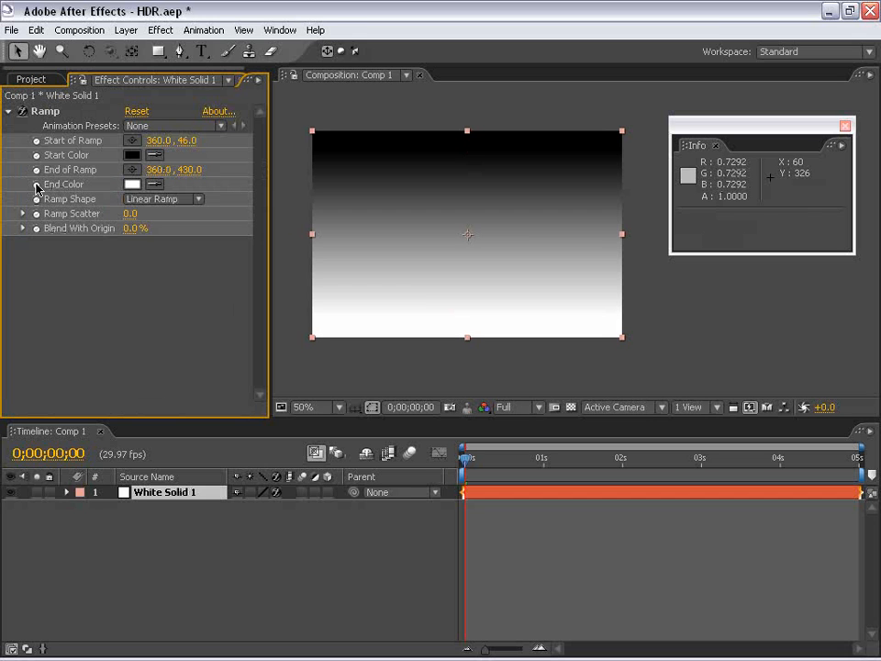
pyautogui.click(133, 183)
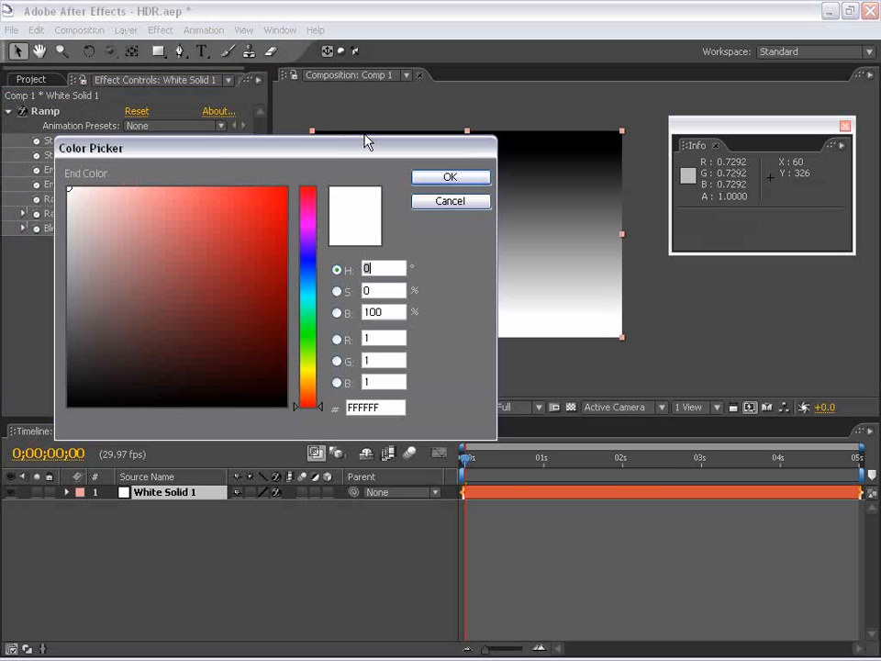
pyautogui.moveTo(367, 142); pyautogui.dragTo(352, 201)
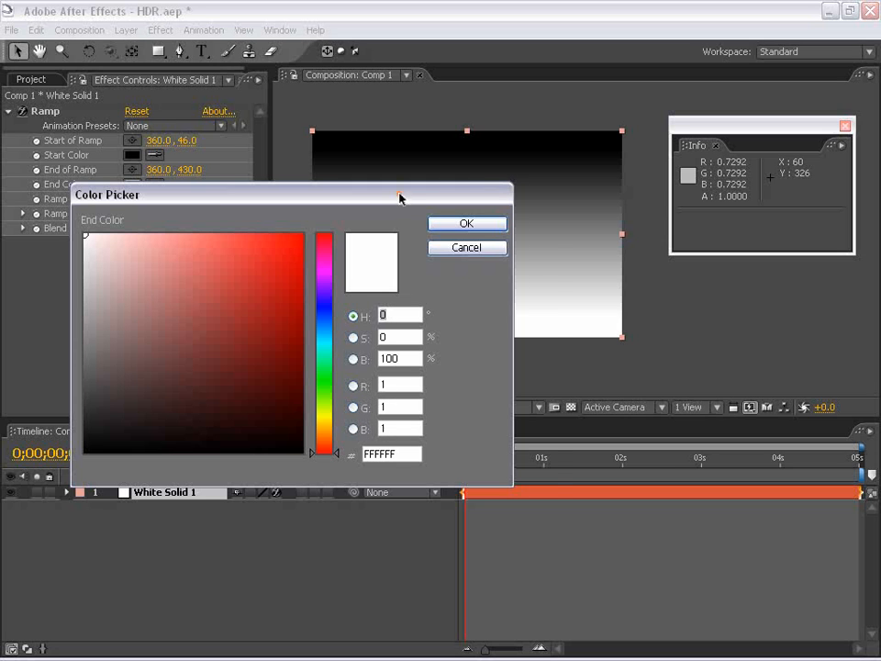
pyautogui.moveTo(401, 197); pyautogui.dragTo(439, 242)
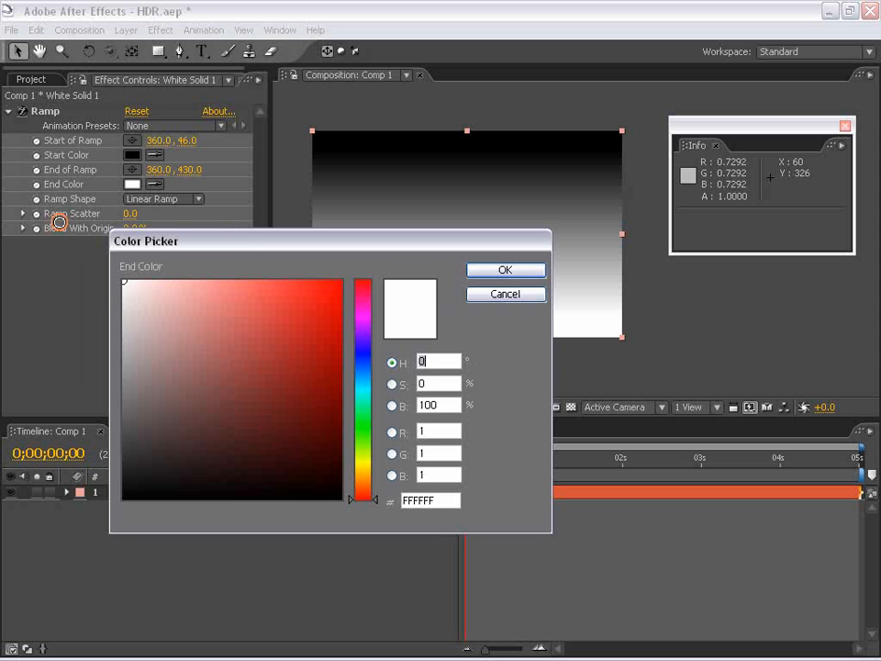
pyautogui.moveTo(244, 246); pyautogui.dragTo(265, 279)
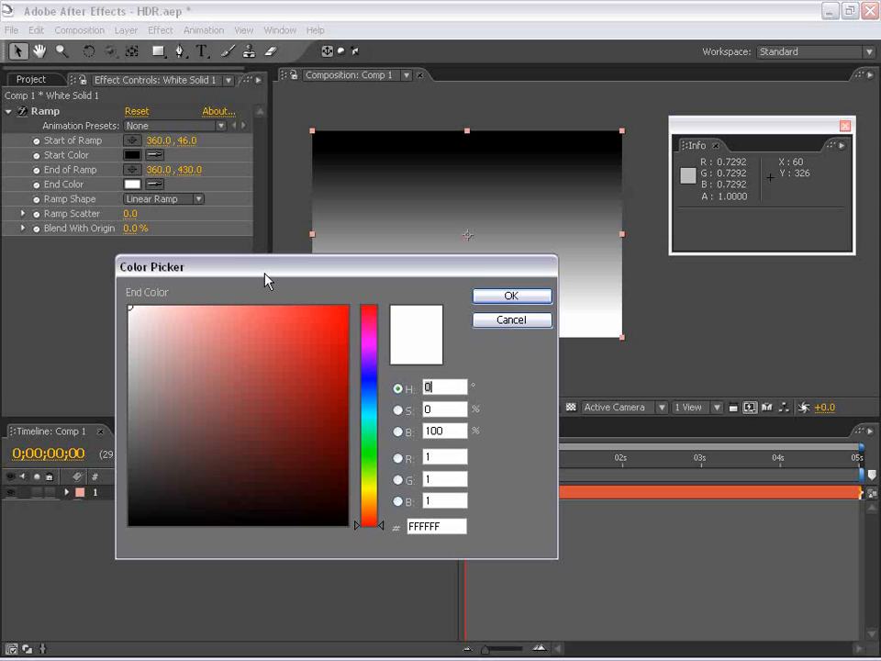
pyautogui.click(437, 456)
pyautogui.moveTo(226, 268); pyautogui.dragTo(181, 256)
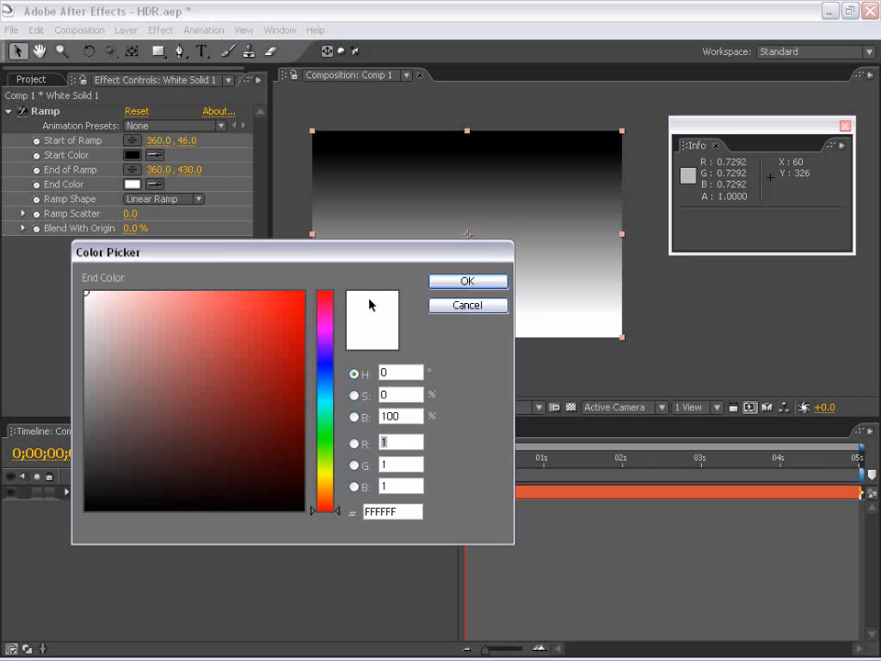
pyautogui.click(413, 440)
pyautogui.doubleClick(392, 441)
pyautogui.write('4')
pyautogui.doubleClick(404, 465)
pyautogui.write('4')
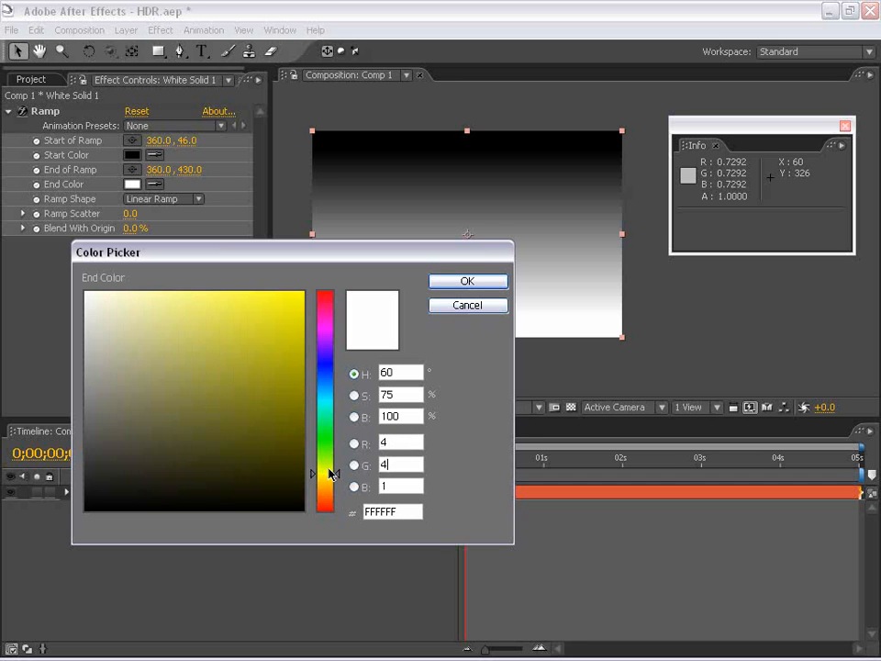
pyautogui.press('Tab')
pyautogui.write('4')
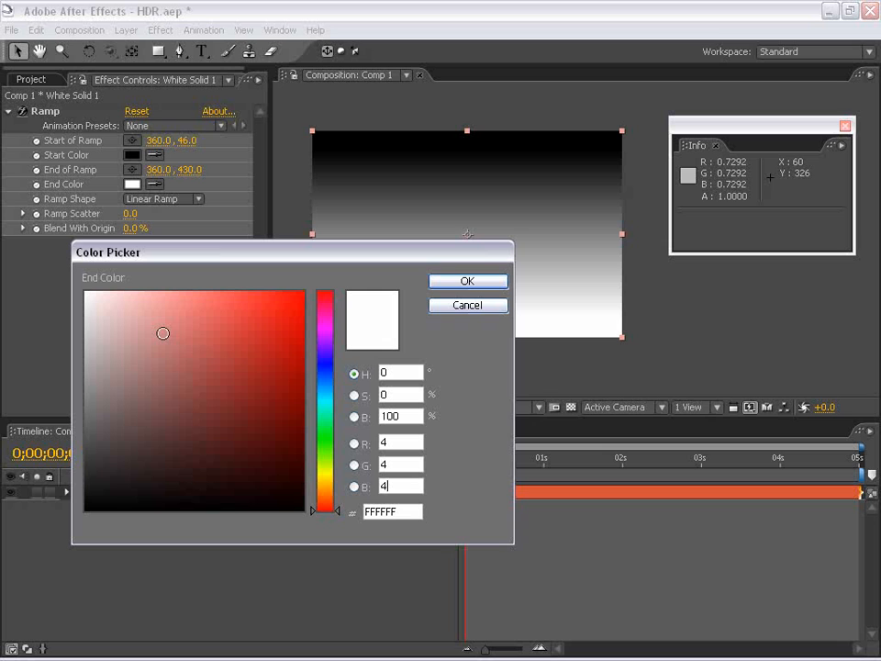
pyautogui.click(466, 280)
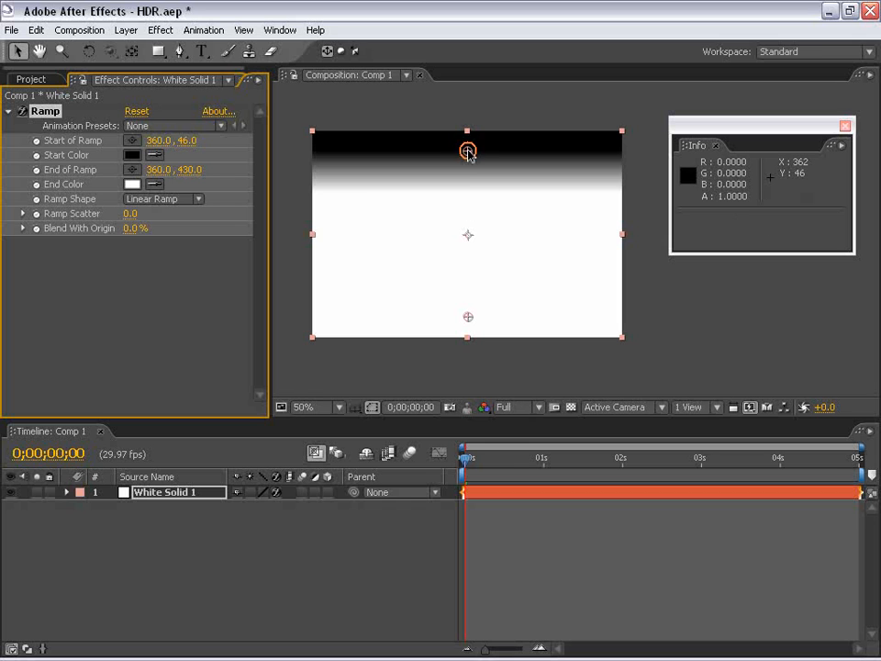
# Move the ramp's start point to about 360, 4 and its end point to about 360, 480 at the solid's edges.
pyautogui.moveTo(468, 152); pyautogui.dragTo(468, 132)
pyautogui.moveTo(468, 317); pyautogui.dragTo(466, 338)
# Examine the floating-point pixel values across the gradient from its dark upper edge to its bright lower edge.
pyautogui.press('.')
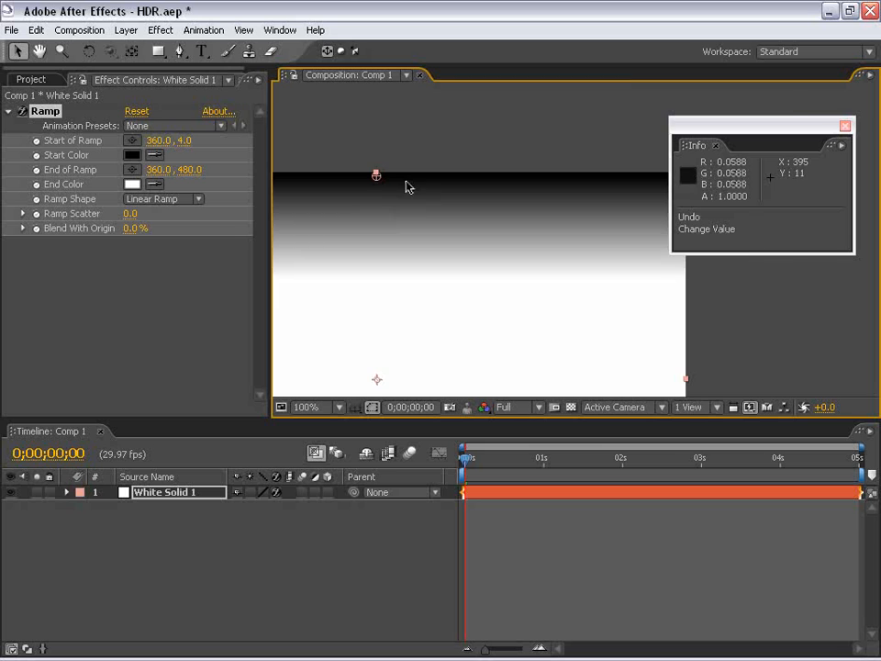
pyautogui.press('.')
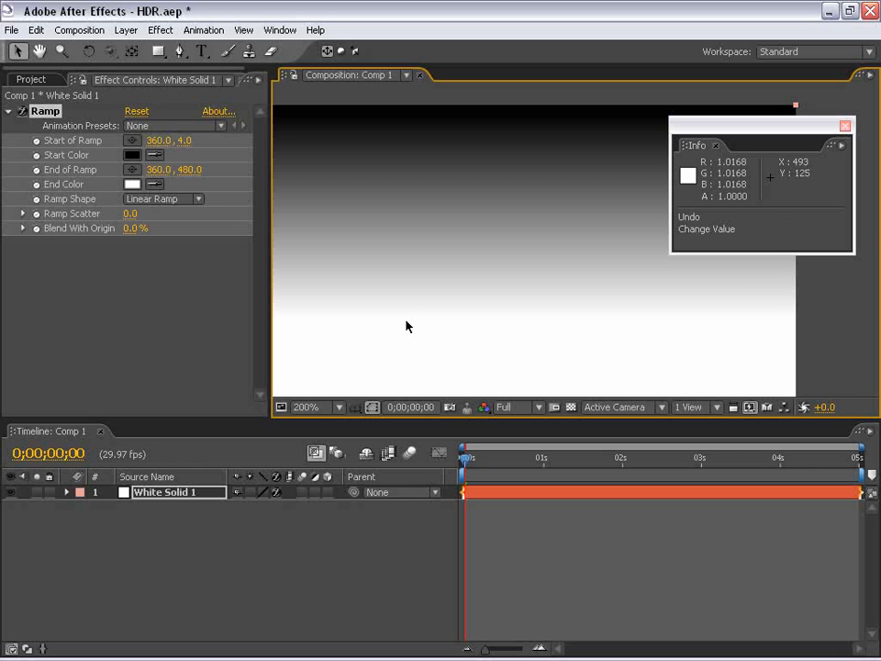
pyautogui.press(',')
pyautogui.press(',')
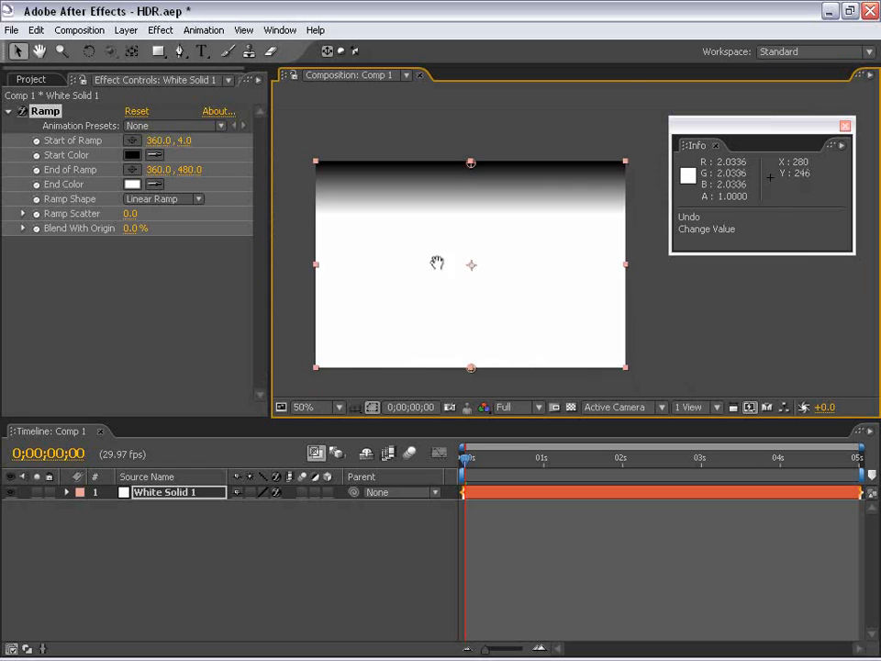
pyautogui.moveTo(437, 259); pyautogui.dragTo(435, 168)
pyautogui.press('.')
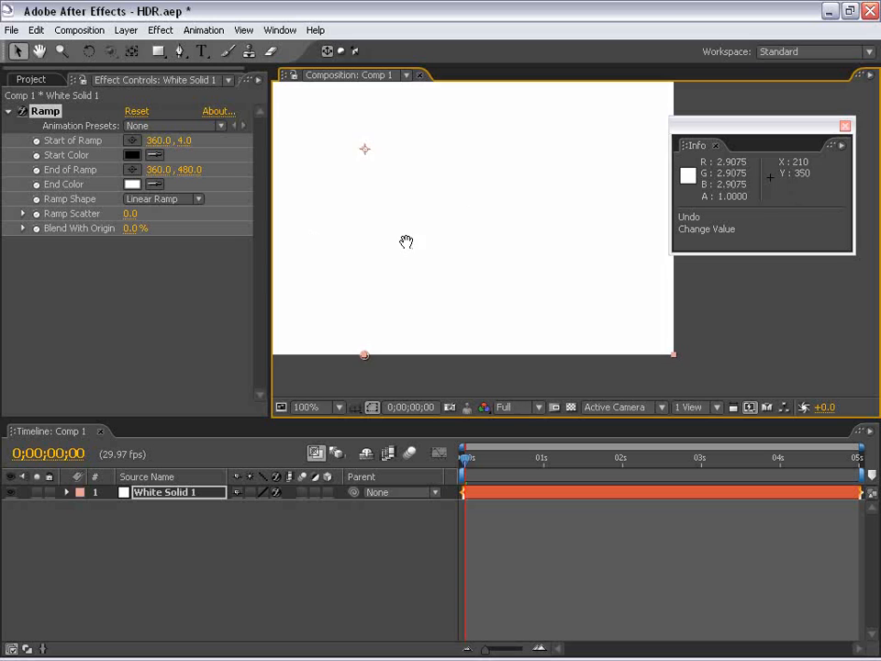
pyautogui.moveTo(405, 243); pyautogui.dragTo(557, 287)
pyautogui.press(',')
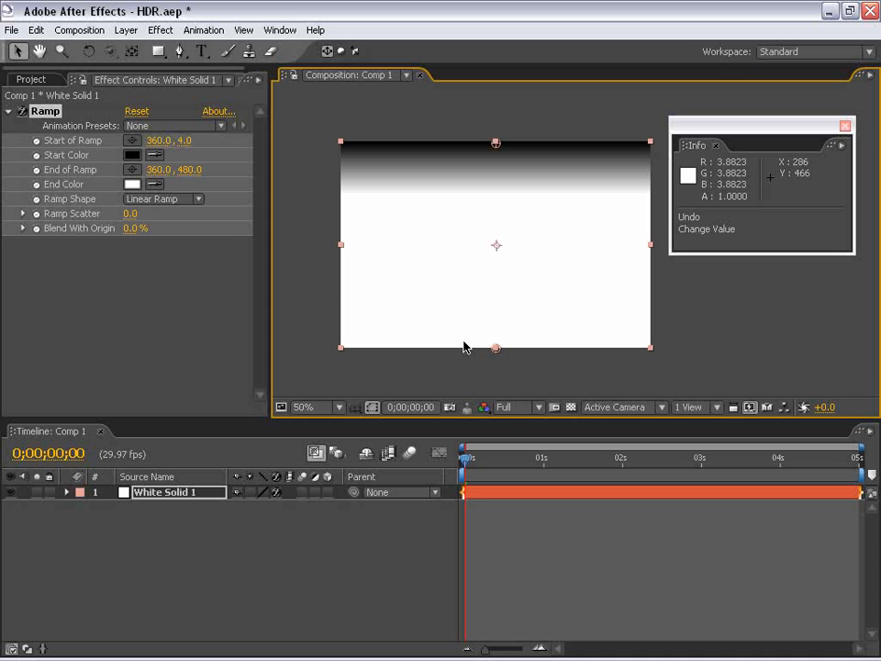
pyautogui.moveTo(573, 297); pyautogui.dragTo(549, 295)
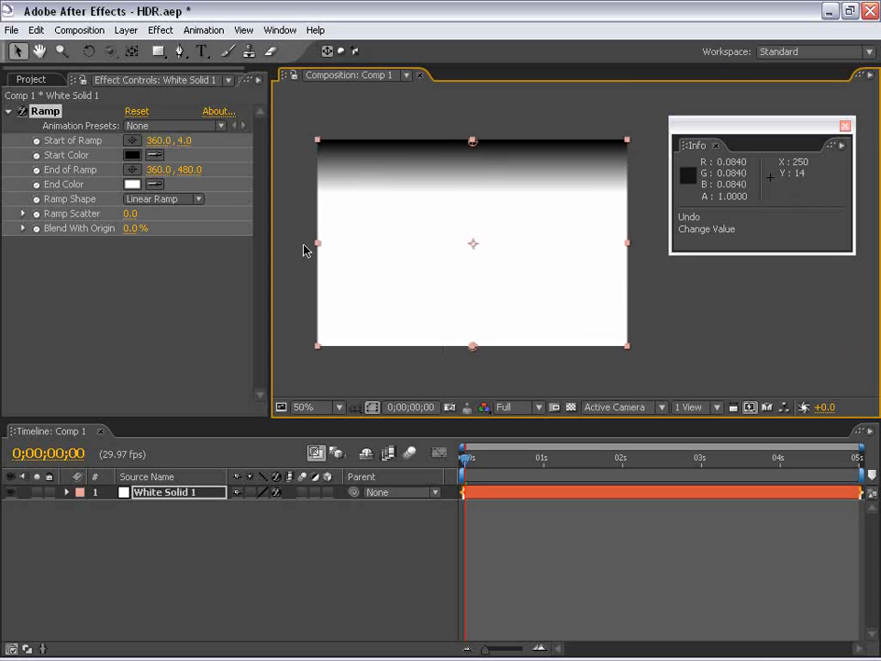
# Preview the overbright part of the gradient with a lower viewer exposure, and reset the viewer exposure.
pyautogui.moveTo(830, 415); pyautogui.dragTo(783, 405)
pyautogui.click(804, 408)
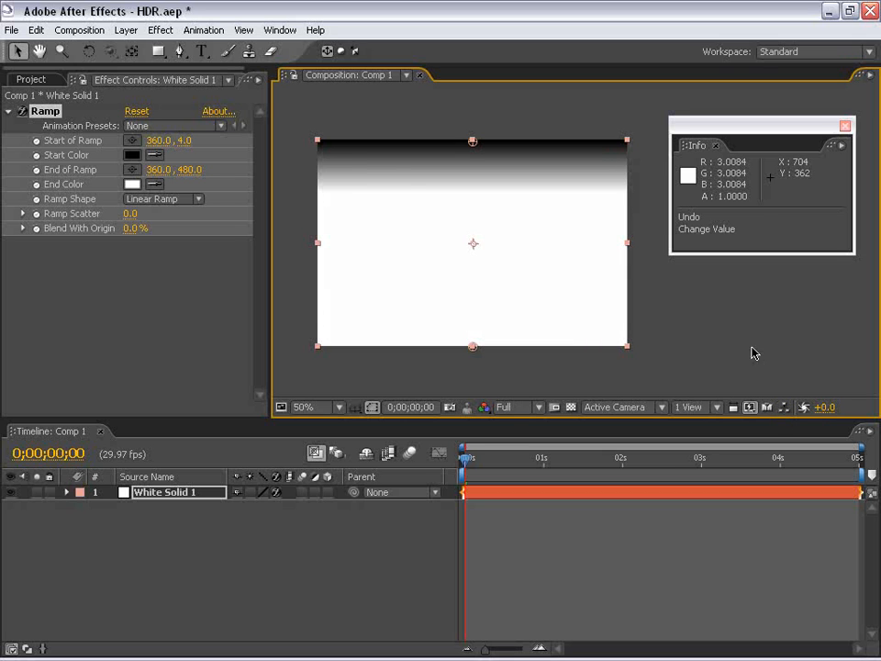
pyautogui.moveTo(476, 232); pyautogui.dragTo(471, 205)
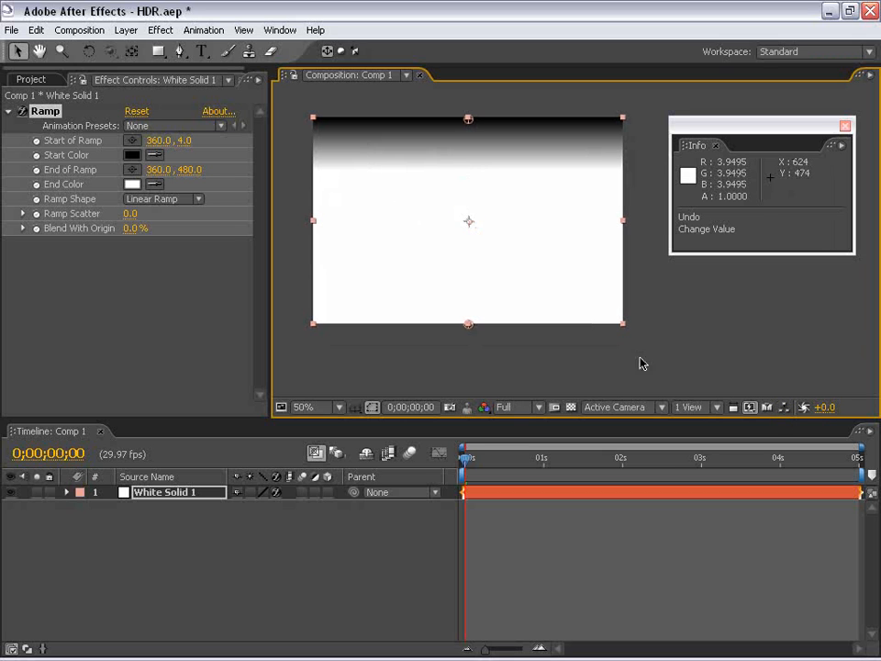
# Preview the gradient at a viewer exposure of -6.3, undo the last ramp end point move, and reset the viewer exposure.
pyautogui.moveTo(823, 408); pyautogui.dragTo(775, 409)
pyautogui.hotkey('ctrl', 'z')
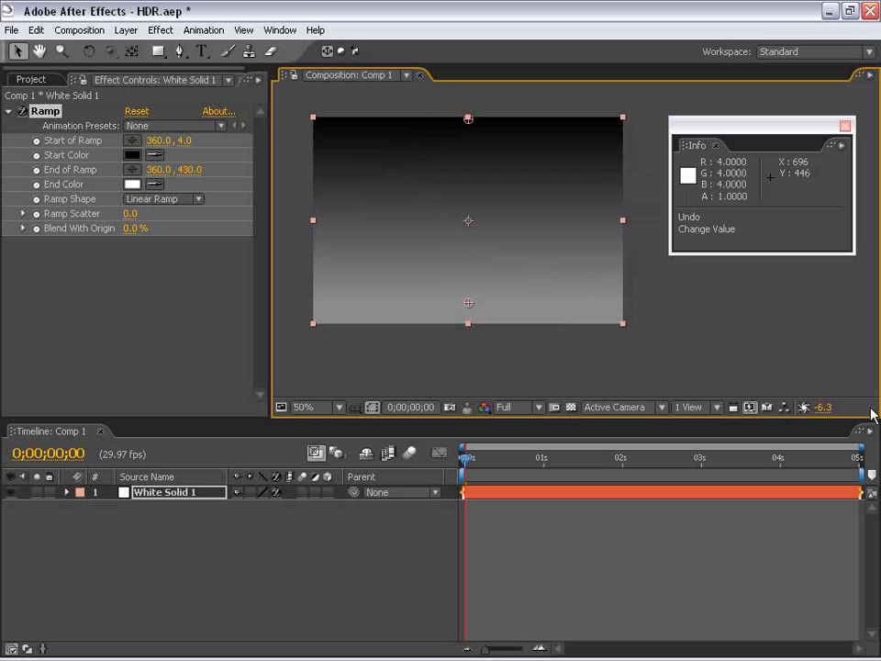
pyautogui.click(804, 408)
pyautogui.moveTo(476, 196); pyautogui.dragTo(496, 224)
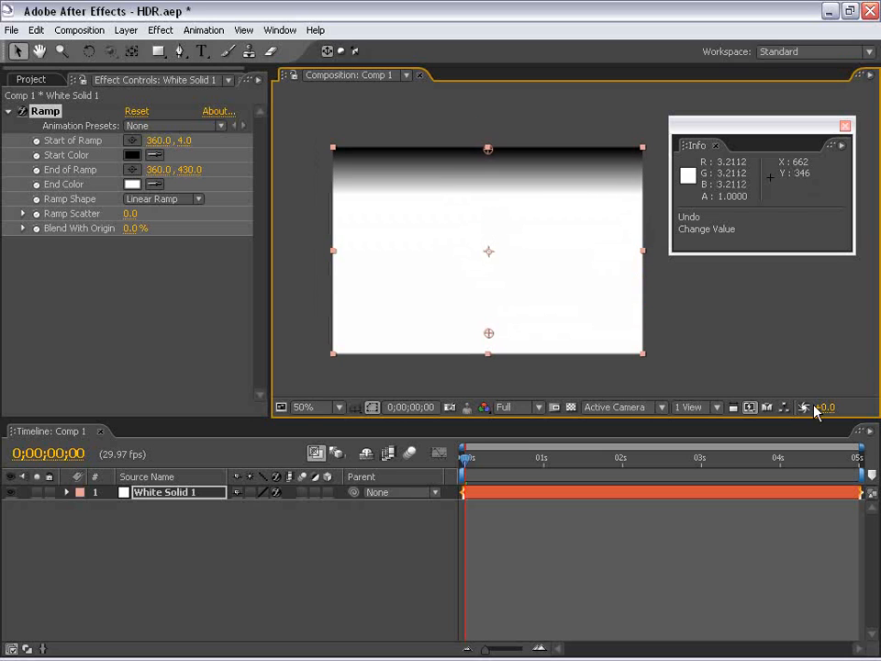
pyautogui.moveTo(438, 240)
pyautogui.mouseDown()
pyautogui.moveTo(419, 191)
pyautogui.moveTo(429, 230)
pyautogui.mouseUp()
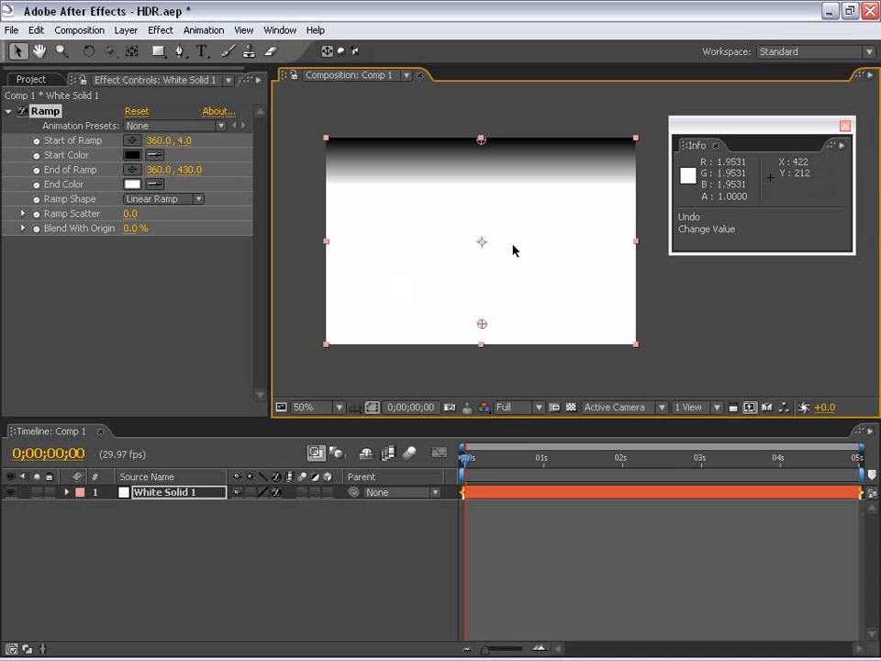
pyautogui.moveTo(547, 263)
pyautogui.mouseDown()
pyautogui.moveTo(544, 252)
pyautogui.moveTo(538, 265)
pyautogui.mouseUp()
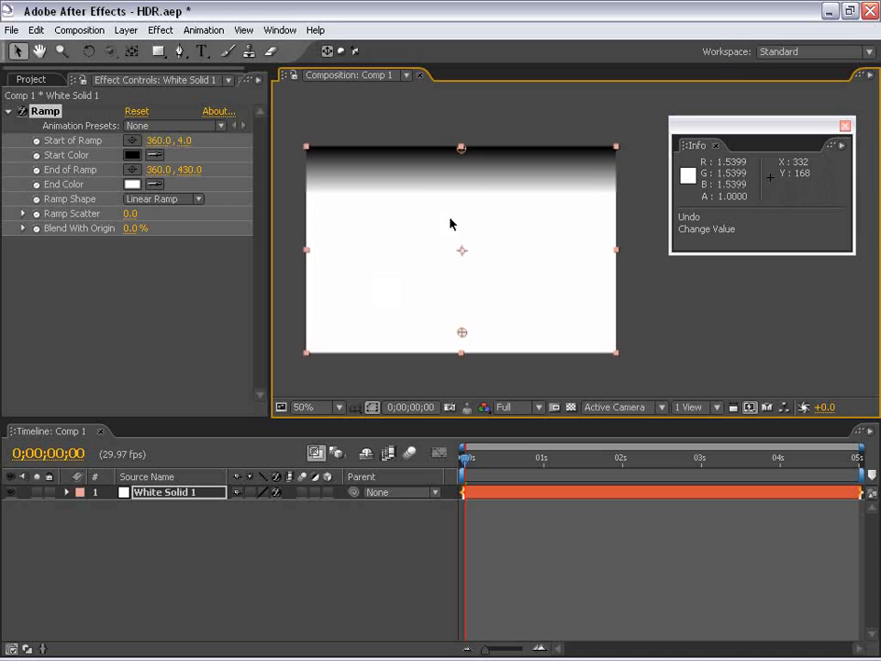
# Apply the Exposure color correction effect to the white solid and lower its master exposure to about -5.60.
pyautogui.click(161, 32)
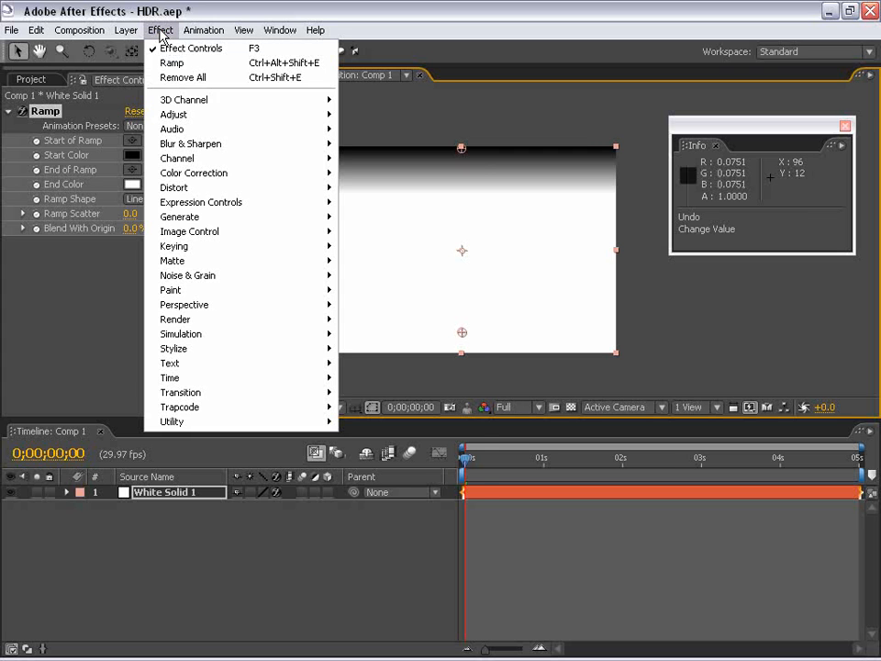
pyautogui.moveTo(237, 174)
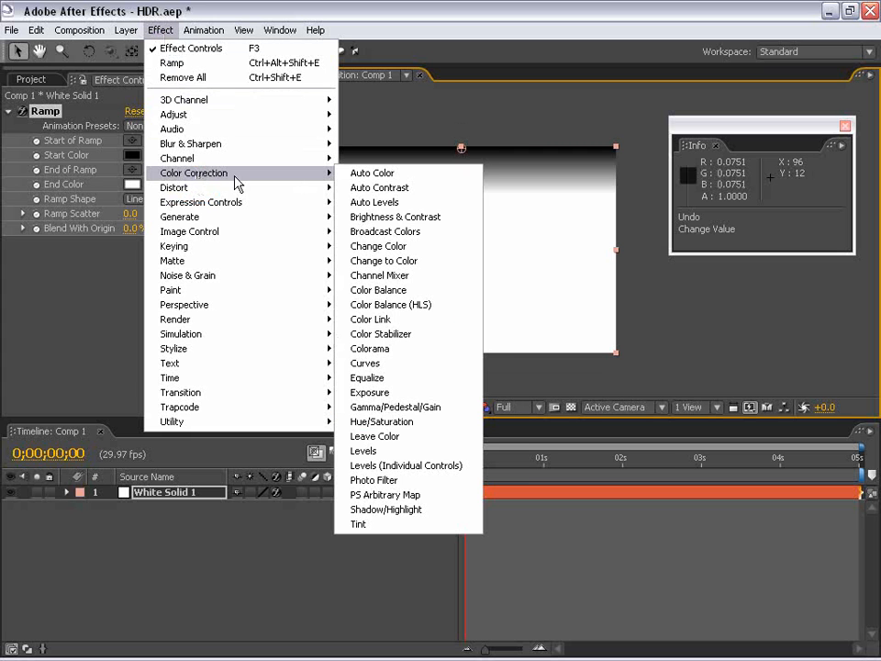
pyautogui.click(367, 392)
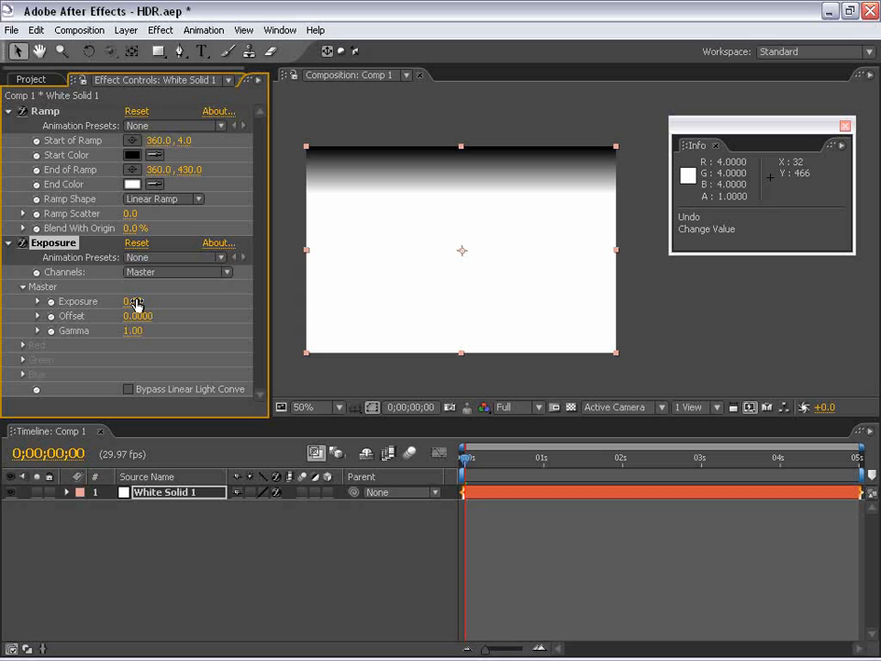
pyautogui.moveTo(135, 306); pyautogui.dragTo(90, 301)
pyautogui.press('space')
pyautogui.scroll(1, 472, 294)
pyautogui.moveTo(479, 317); pyautogui.dragTo(501, 231)
pyautogui.scroll(-1, 468, 244)
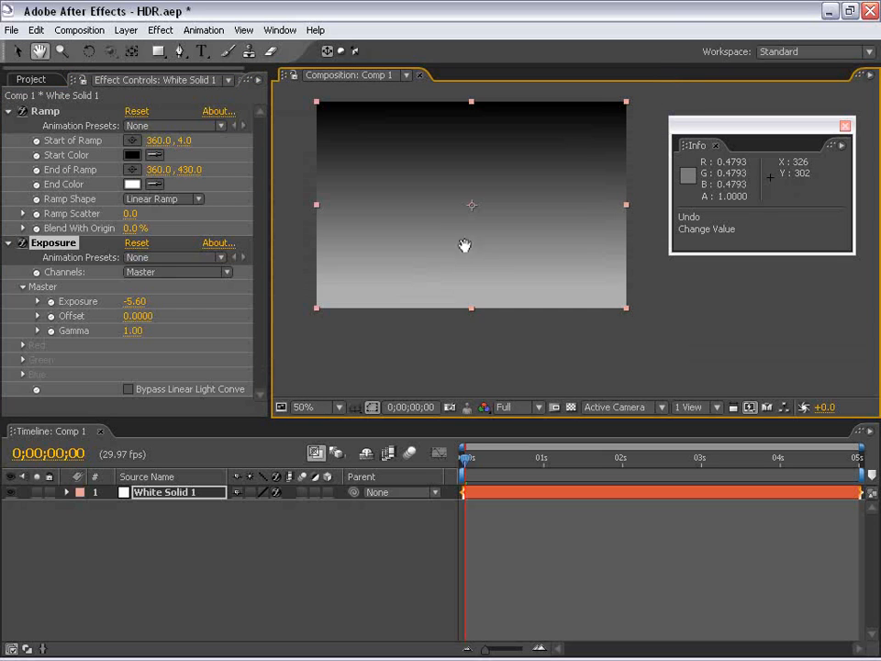
pyautogui.moveTo(446, 210); pyautogui.dragTo(458, 271)
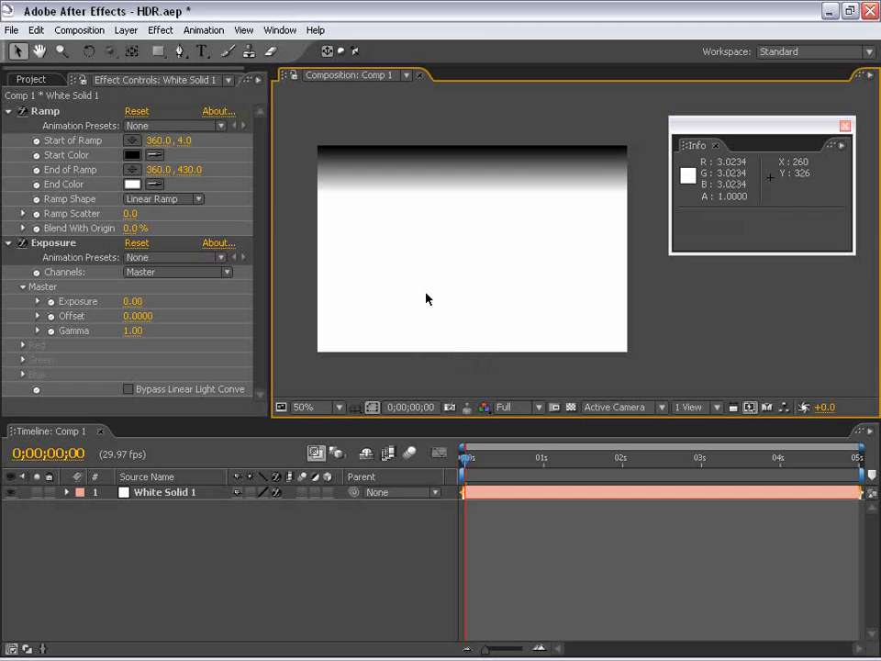
# Import car.hdr from the Footage folder into the project.
pyautogui.click(509, 545)
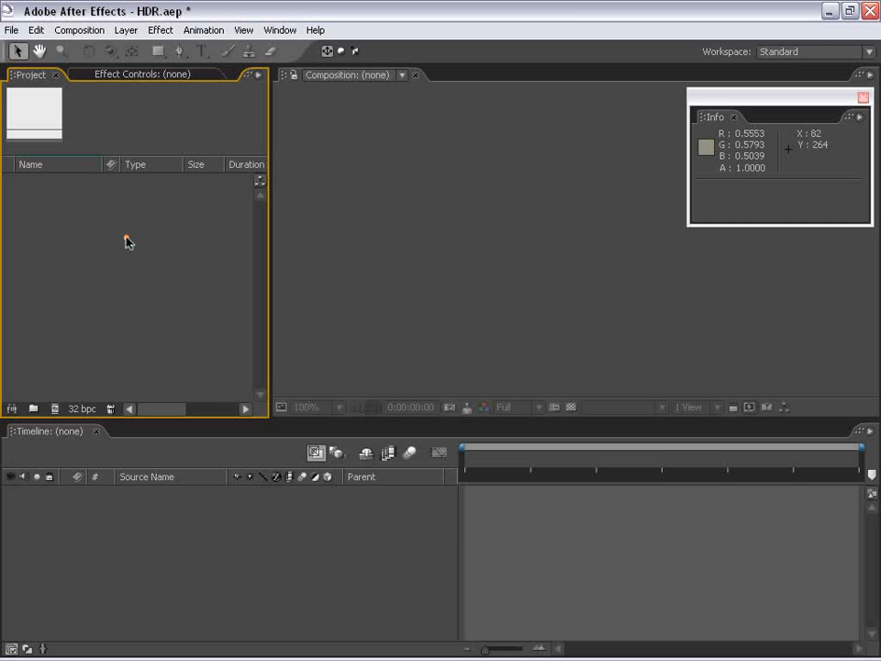
pyautogui.doubleClick(127, 243)
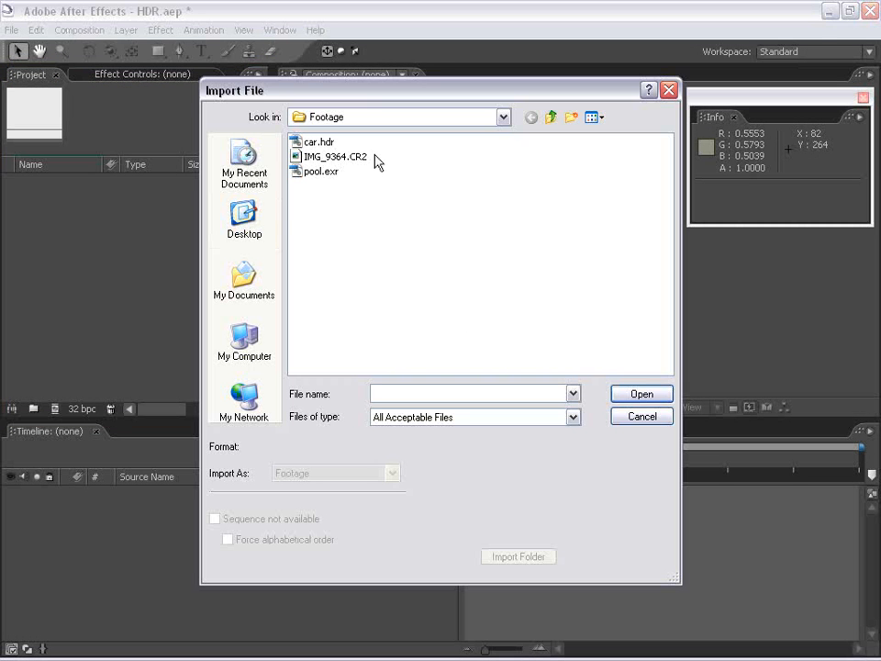
pyautogui.doubleClick(310, 144)
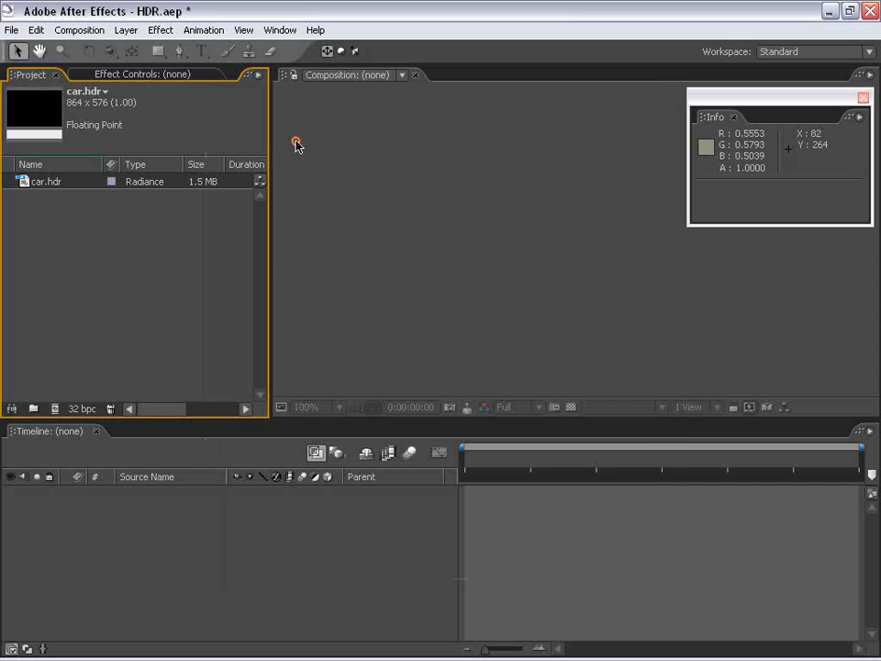
# Preview the car.hdr footage and create a new composition from it.
pyautogui.doubleClick(26, 180)
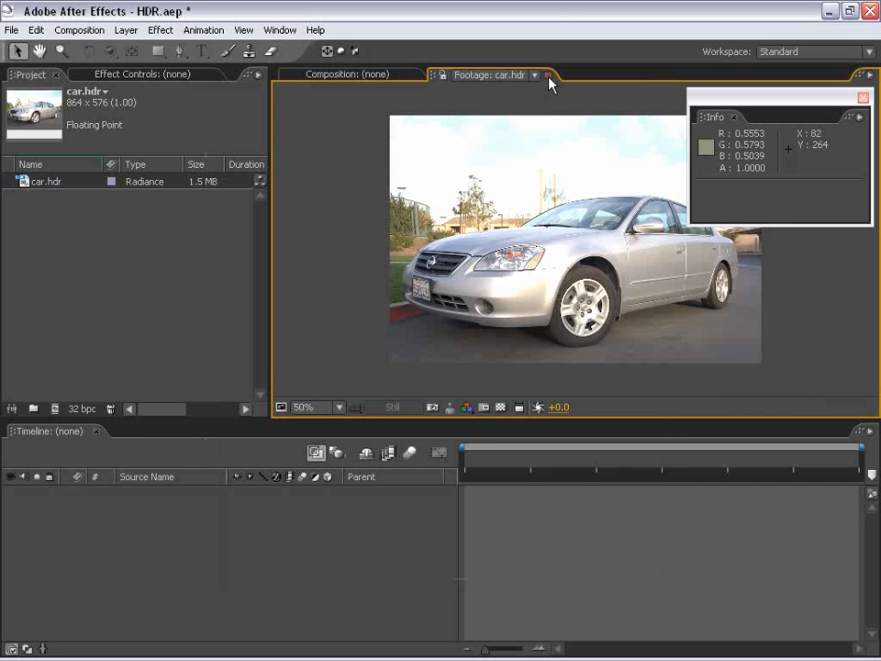
pyautogui.click(548, 76)
pyautogui.moveTo(31, 188); pyautogui.dragTo(525, 304)
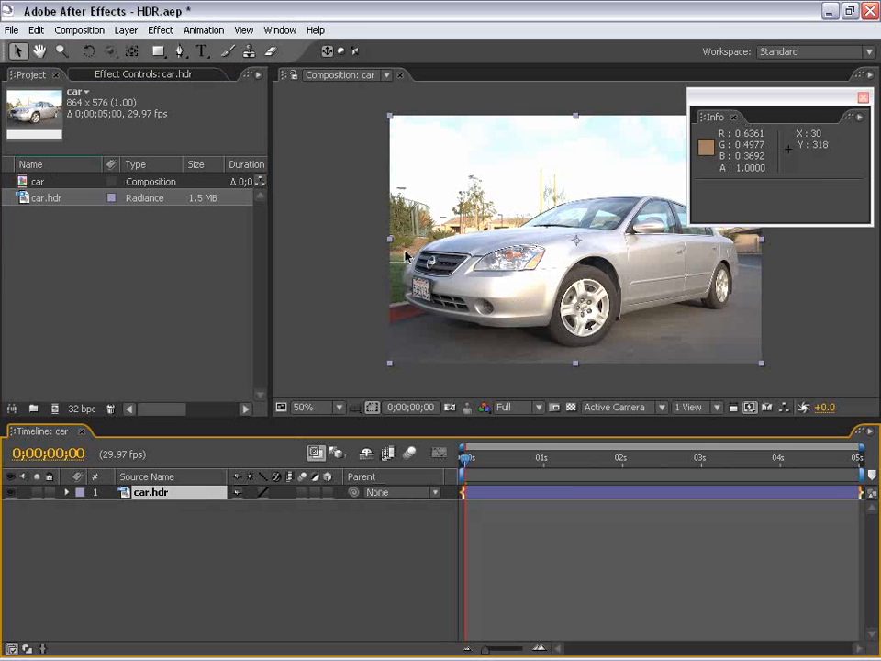
pyautogui.press('h')
pyautogui.moveTo(572, 266); pyautogui.dragTo(465, 261)
pyautogui.press('.')
pyautogui.press(',')
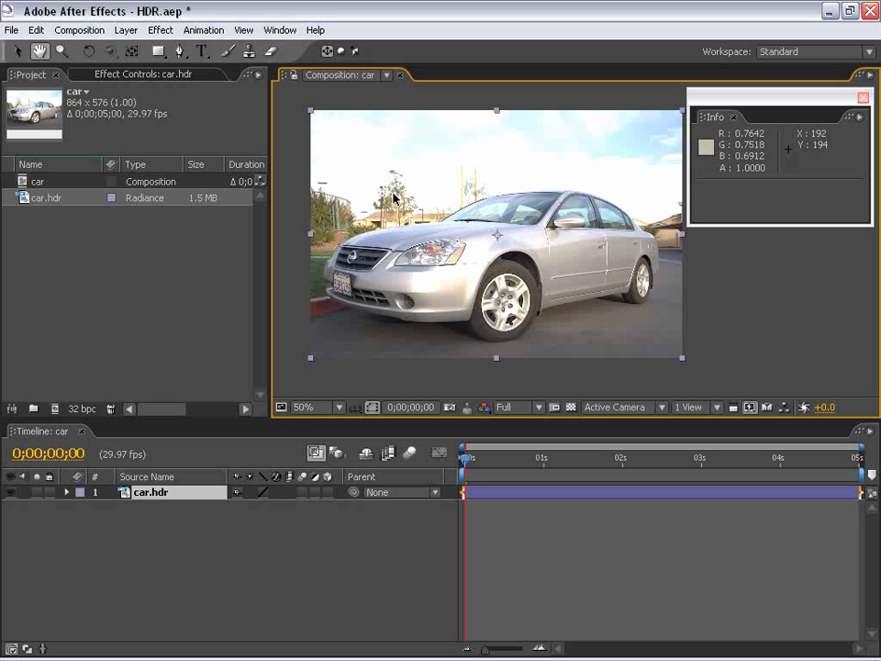
# Apply the Curves color correction effect to the car.hdr layer and lower the curve's white end point to darken the image.
pyautogui.press('F3')
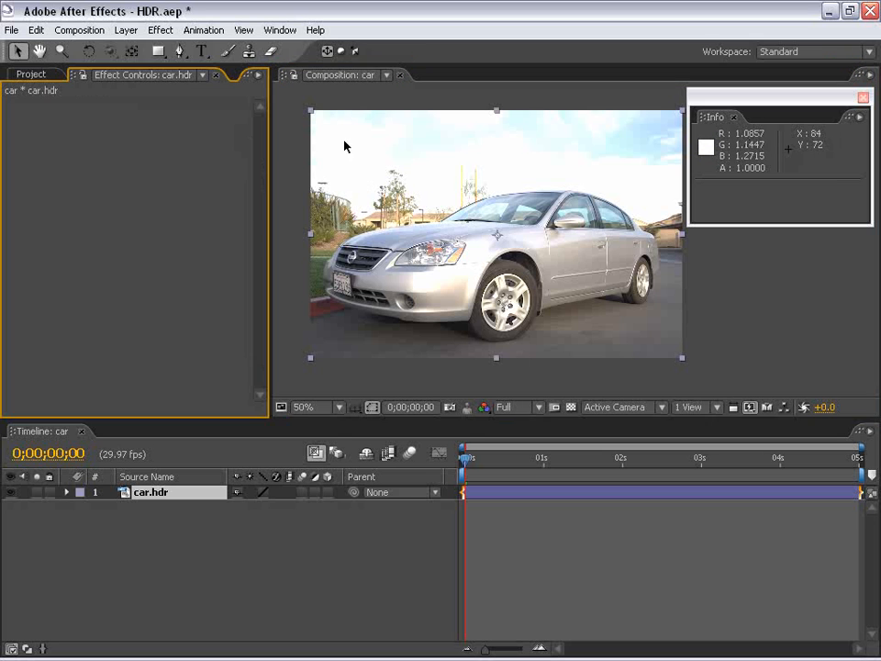
pyautogui.click(161, 29)
pyautogui.moveTo(240, 172)
pyautogui.click(366, 363)
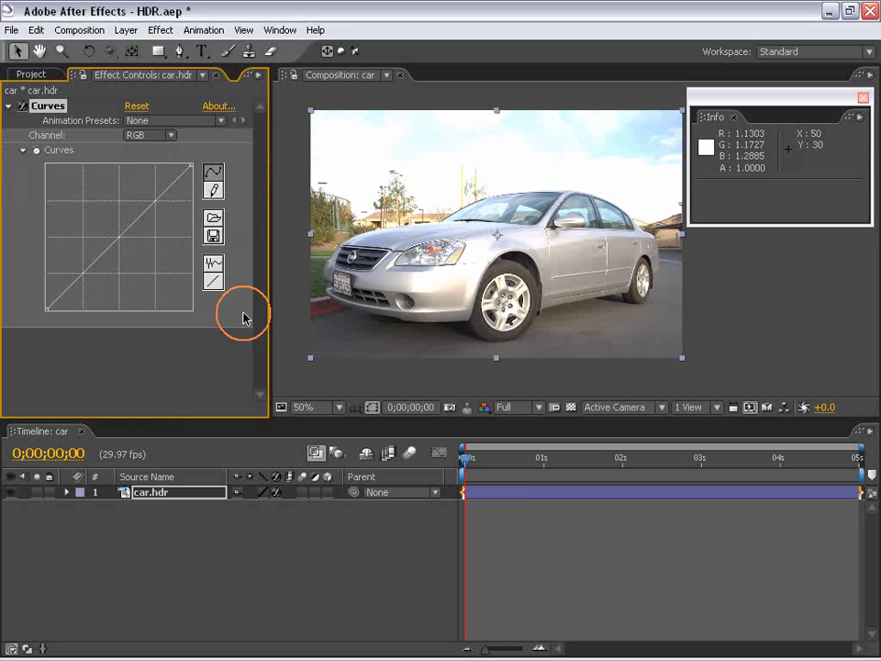
pyautogui.moveTo(191, 165); pyautogui.dragTo(226, 271)
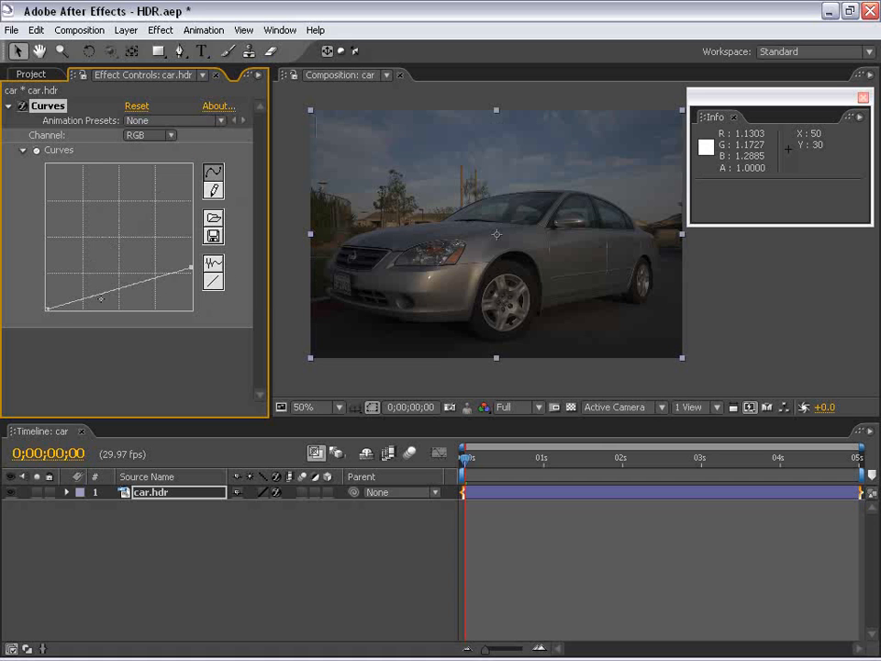
# Bend the RGB curve below the diagonal with a midtone and a highlight point, raise its white end point, and inspect the recovered sky.
pyautogui.moveTo(101, 298); pyautogui.dragTo(126, 305)
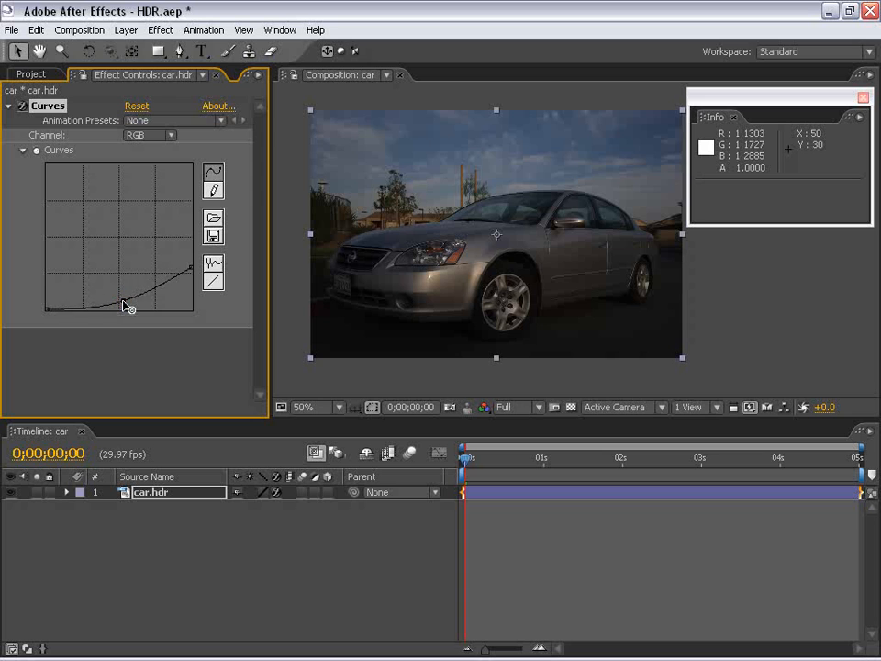
pyautogui.moveTo(191, 268); pyautogui.dragTo(191, 215)
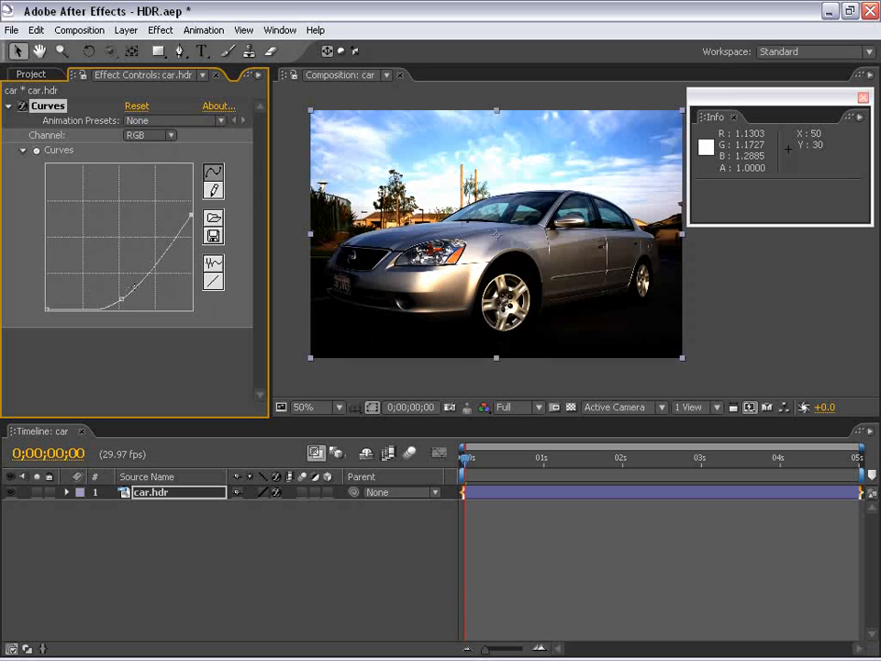
pyautogui.moveTo(121, 299); pyautogui.dragTo(114, 290)
pyautogui.moveTo(178, 231)
pyautogui.mouseDown()
pyautogui.moveTo(180, 246)
pyautogui.moveTo(168, 245)
pyautogui.moveTo(195, 230)
pyautogui.moveTo(191, 221)
pyautogui.moveTo(168, 248)
pyautogui.mouseUp()
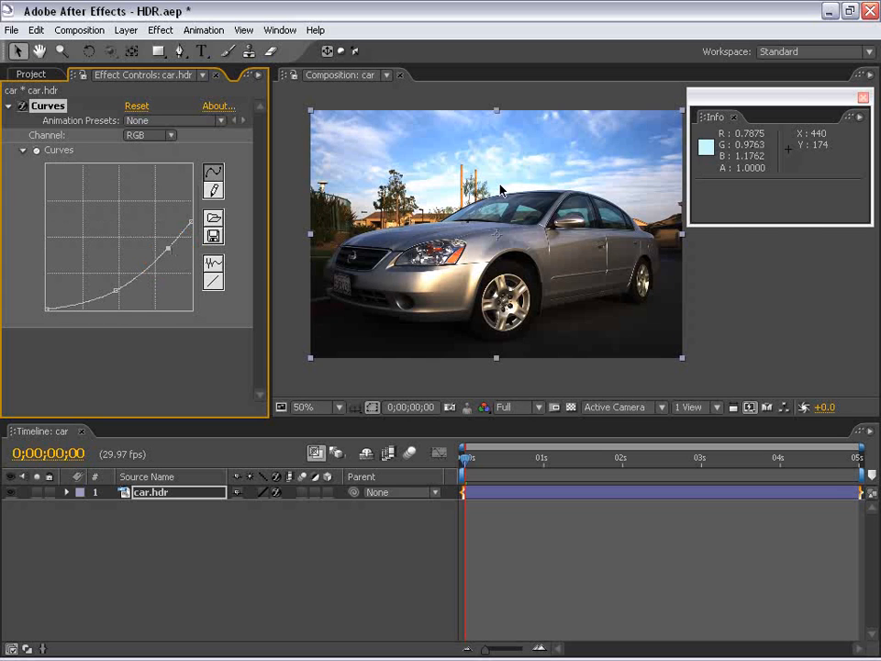
pyautogui.scroll(1, 503, 189)
pyautogui.scroll(-1, 498, 202)
pyautogui.moveTo(516, 225); pyautogui.dragTo(493, 235)
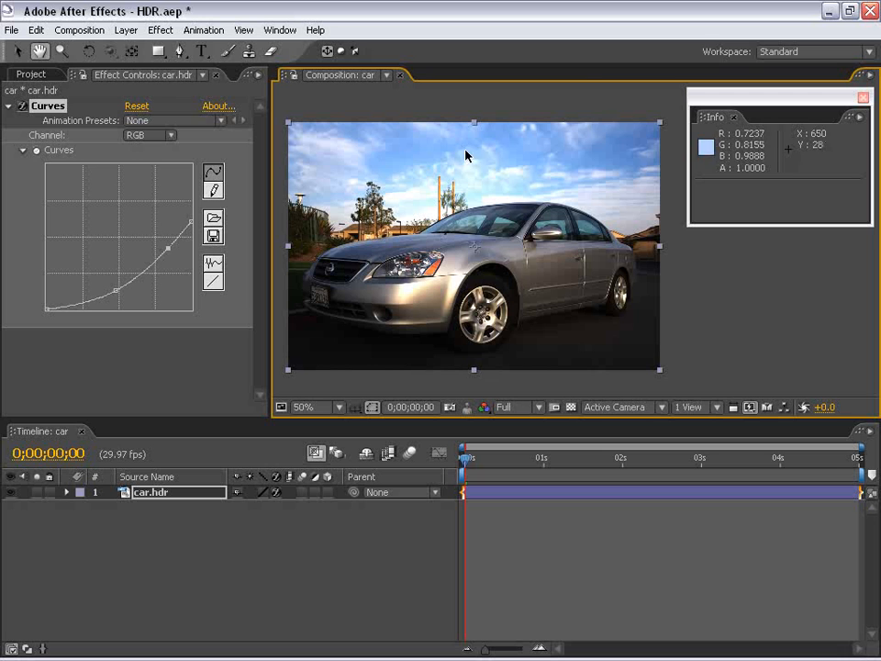
pyautogui.scroll(1, 466, 250)
pyautogui.scroll(-1, 466, 249)
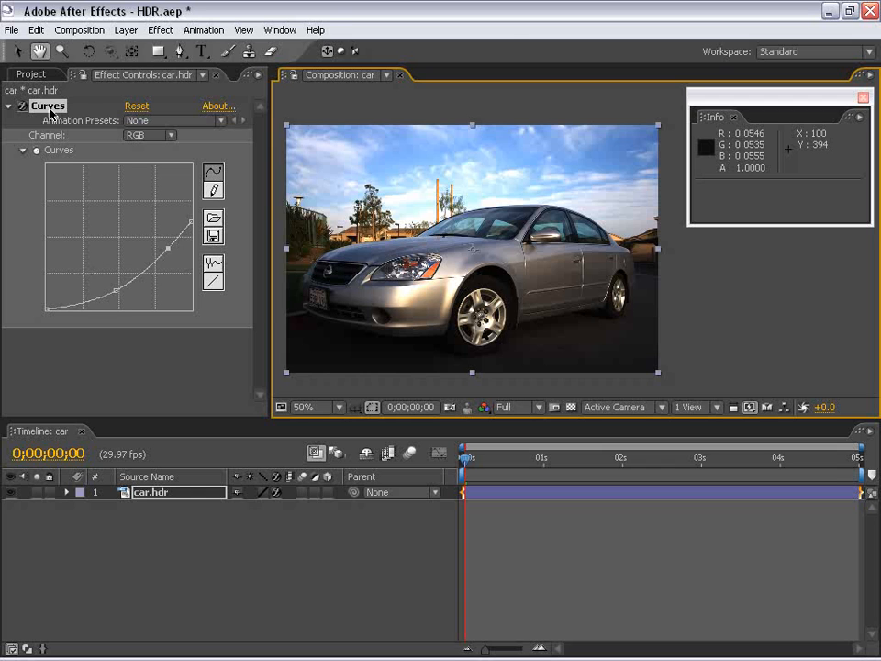
# Show the Effects & Presets panel and limit its list to 32 bpc effects only.
pyautogui.click(280, 31)
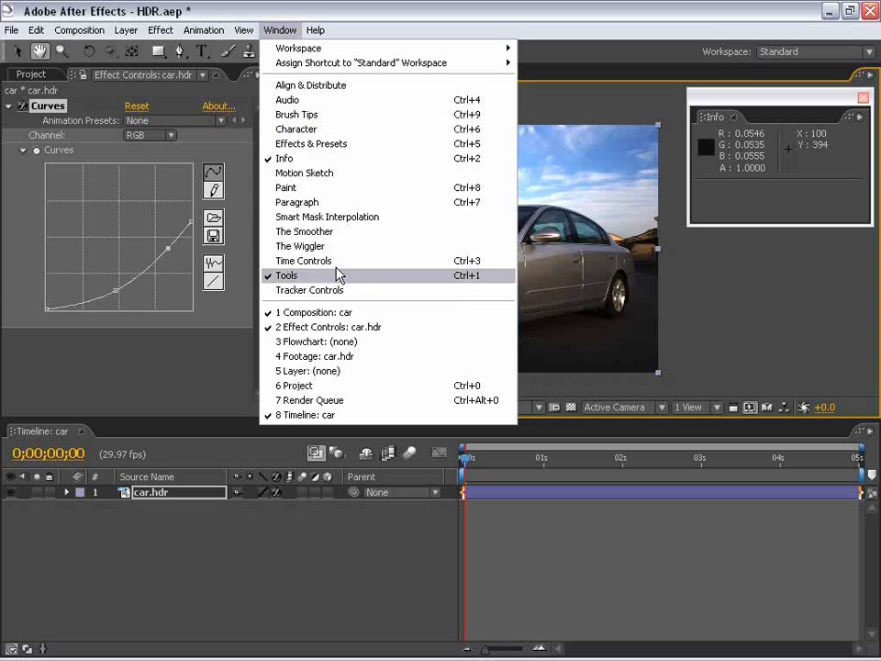
pyautogui.click(305, 144)
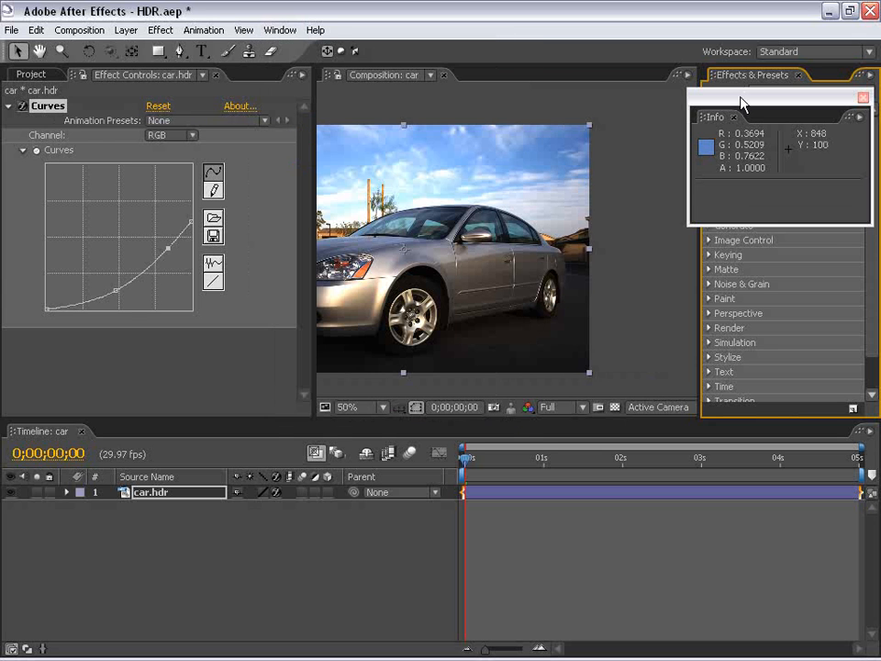
pyautogui.moveTo(741, 103); pyautogui.dragTo(502, 125)
pyautogui.click(868, 78)
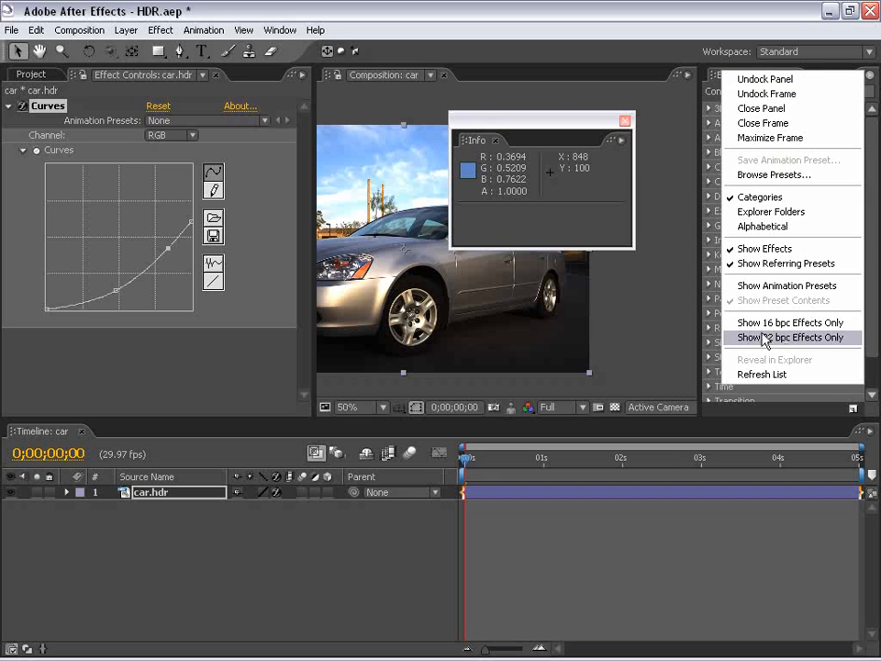
pyautogui.click(804, 336)
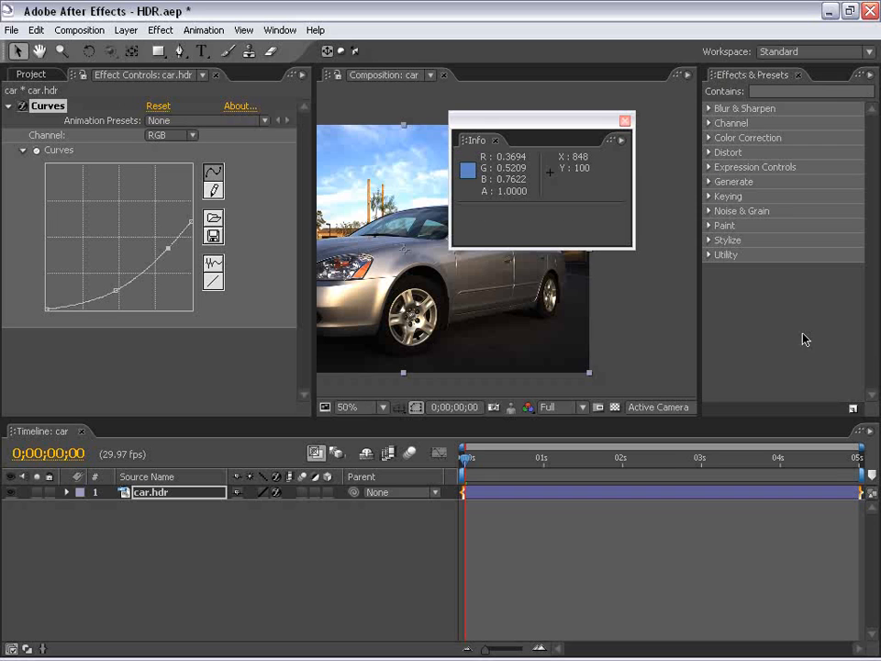
# Examine which 32 bpc effects the Blur & Sharpen, Channel and Color Correction categories offer.
pyautogui.click(709, 108)
pyautogui.click(709, 108)
pyautogui.click(709, 123)
pyautogui.click(708, 123)
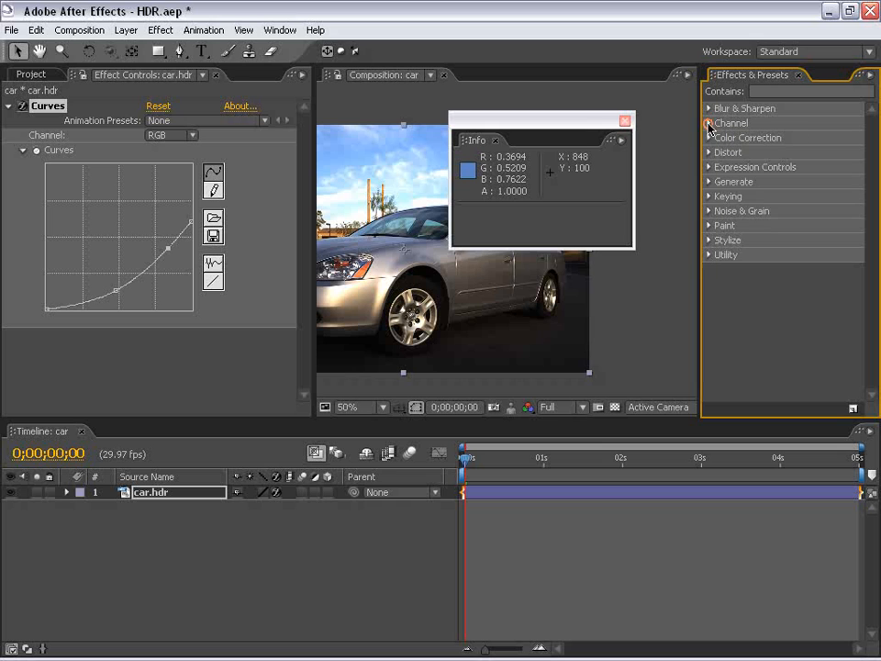
pyautogui.moveTo(590, 121); pyautogui.dragTo(717, 475)
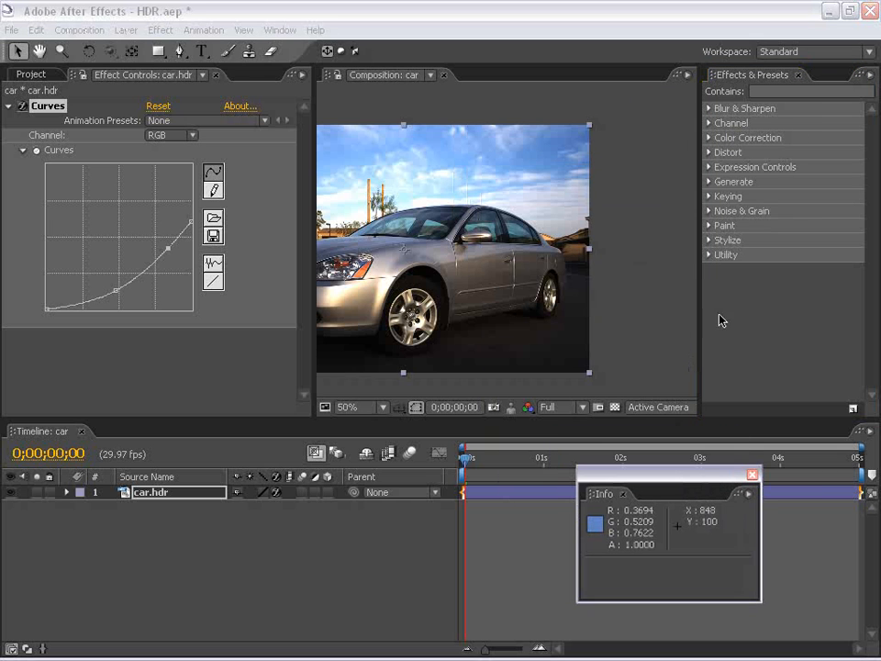
pyautogui.click(709, 138)
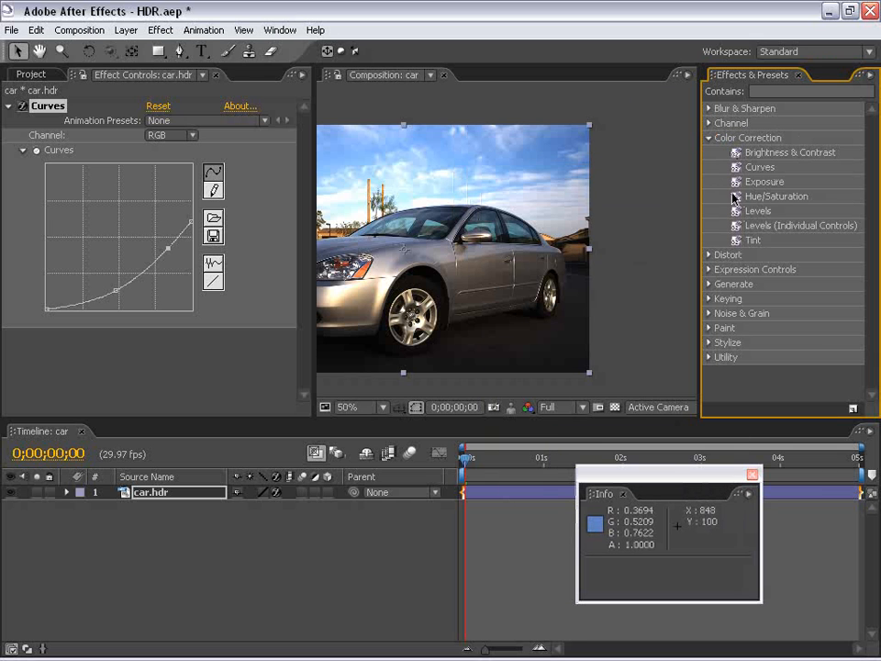
pyautogui.click(736, 198)
pyautogui.click(737, 184)
pyautogui.click(737, 166)
pyautogui.click(737, 153)
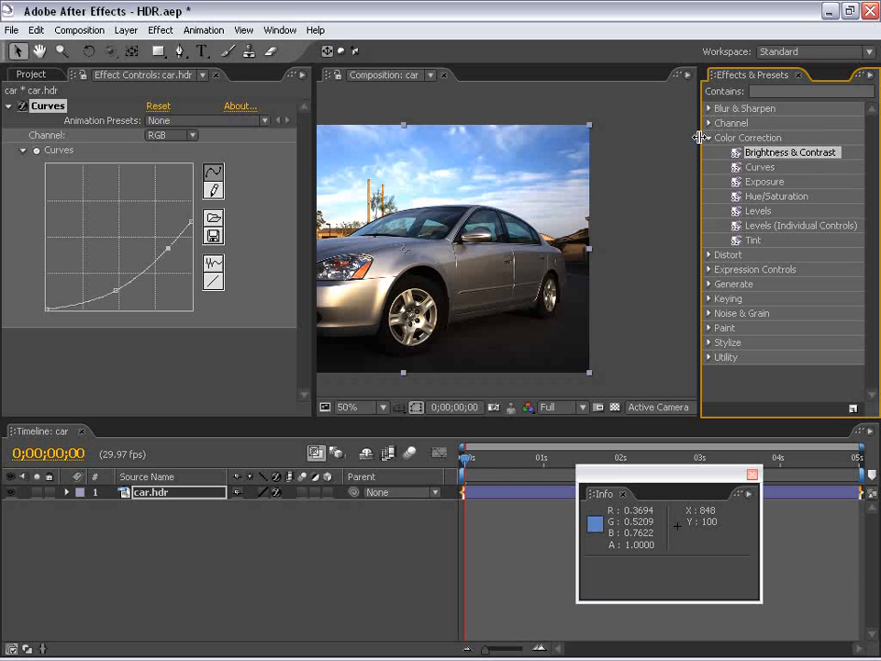
pyautogui.click(708, 138)
# Remove the Curves effect from the car.hdr layer.
pyautogui.press('h')
pyautogui.moveTo(419, 236); pyautogui.dragTo(516, 249)
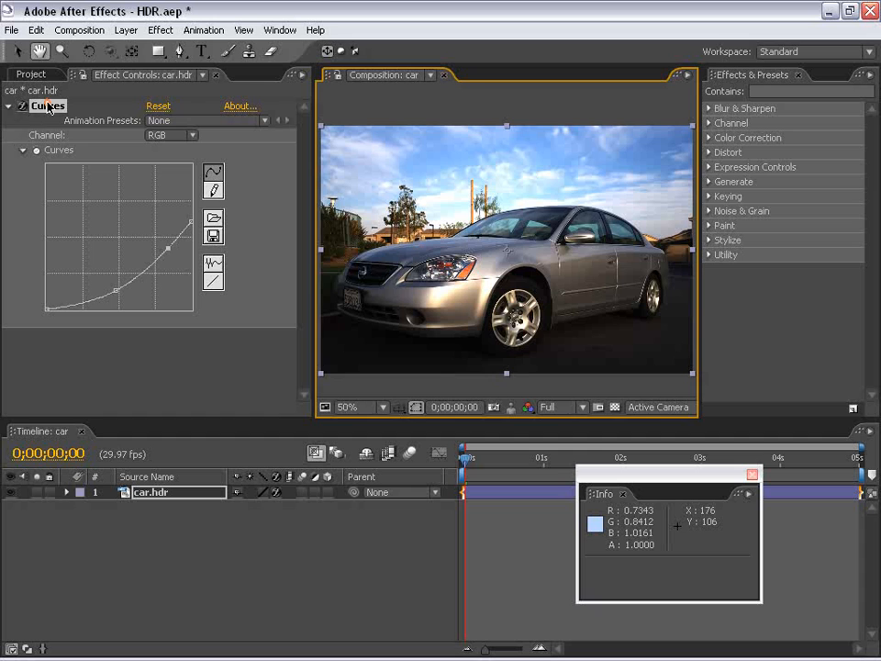
pyautogui.click(18, 50)
pyautogui.click(46, 105)
pyautogui.press('Delete')
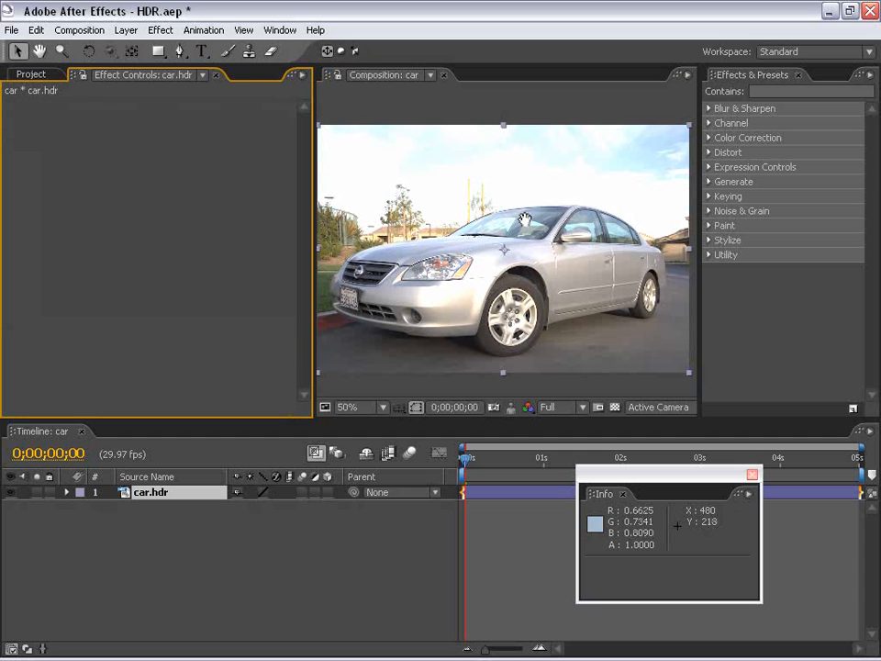
# Apply a new Curves effect to the car.hdr layer and pull the middle of the RGB curve down to deepen the midtones.
pyautogui.press('h')
pyautogui.moveTo(528, 221); pyautogui.dragTo(523, 219)
pyautogui.click(708, 137)
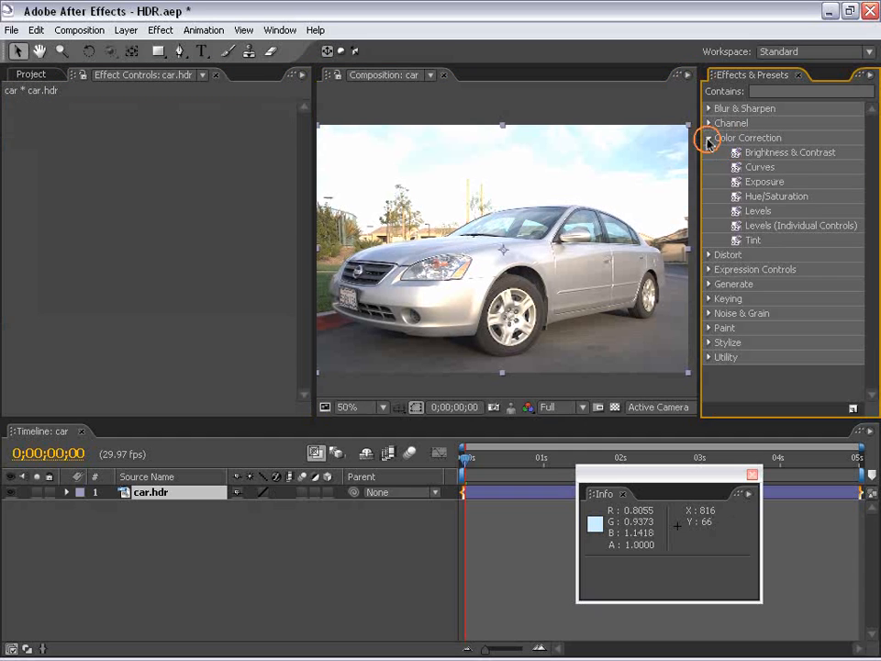
pyautogui.moveTo(760, 167); pyautogui.dragTo(501, 241)
pyautogui.moveTo(114, 225); pyautogui.dragTo(143, 247)
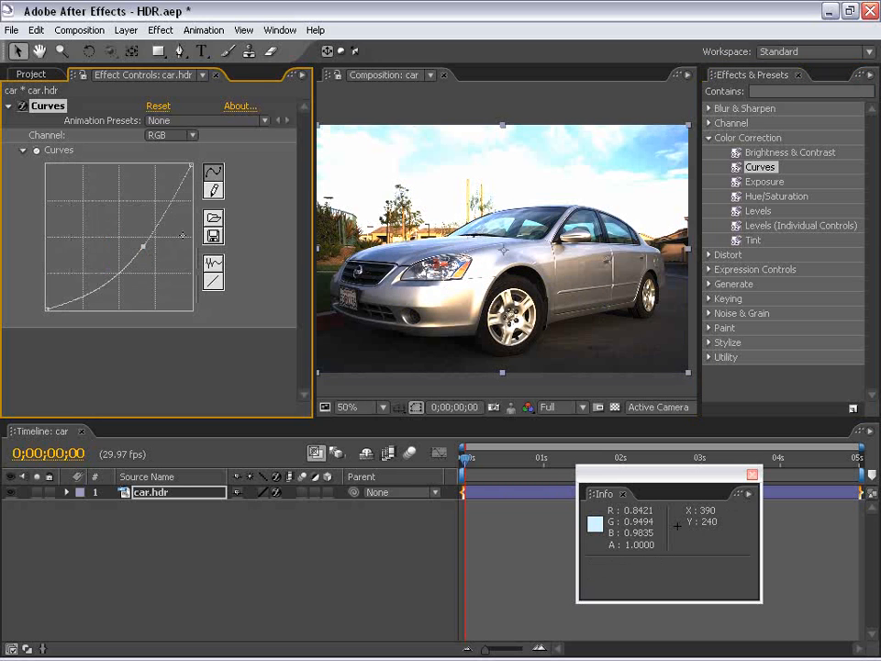
# Apply Gaussian Blur to the car.hdr layer with a blurriness of 43.2 and inspect the blurred highlights up close.
pyautogui.click(709, 109)
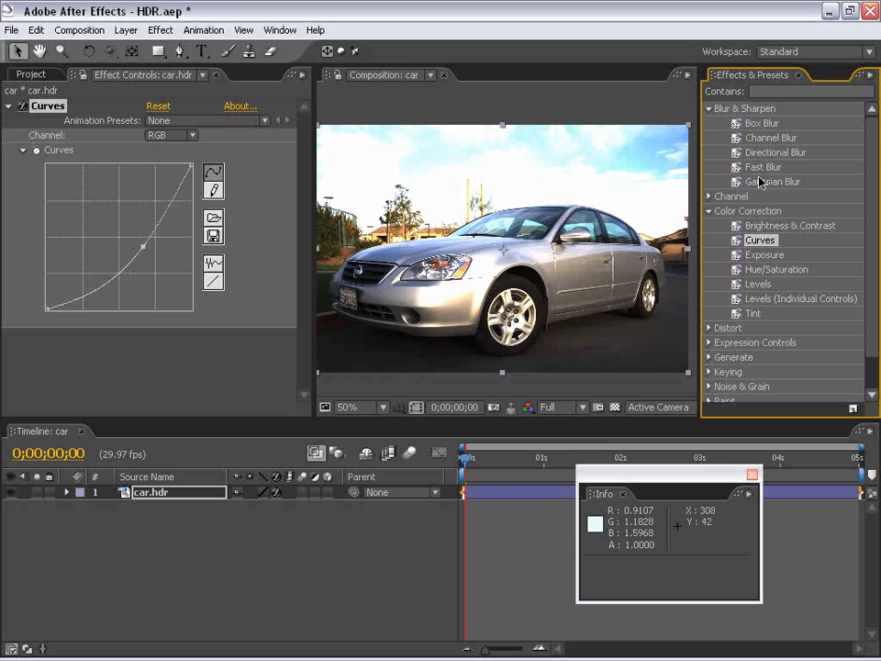
pyautogui.moveTo(761, 182); pyautogui.dragTo(477, 292)
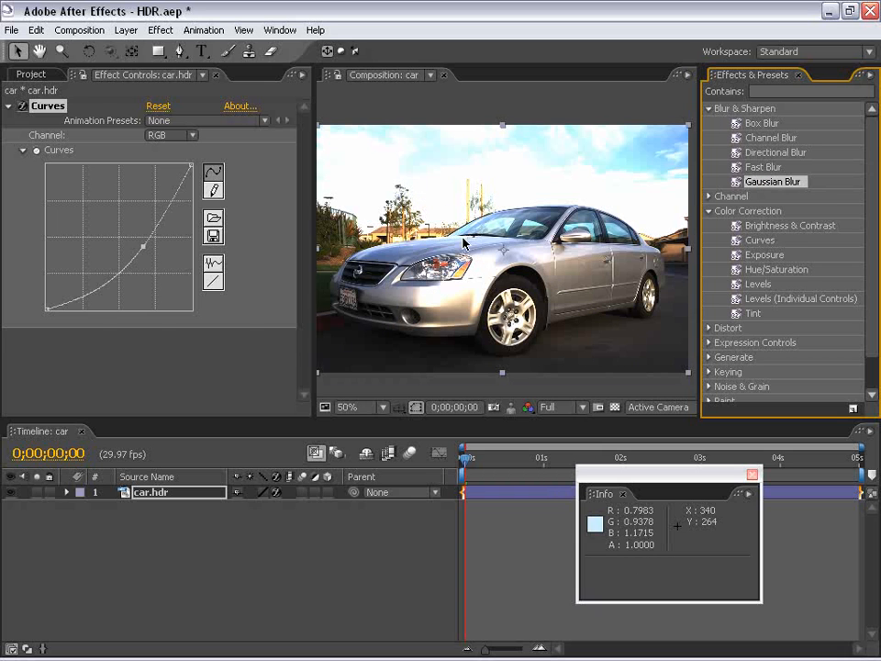
pyautogui.moveTo(146, 371); pyautogui.dragTo(515, 289)
pyautogui.press('space')
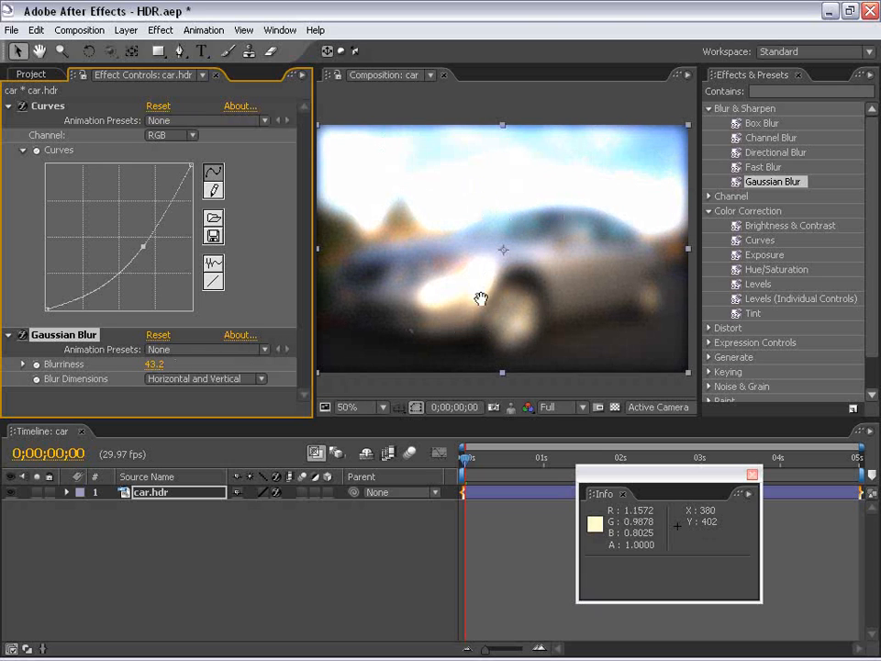
pyautogui.scroll(1, 477, 305)
pyautogui.moveTo(466, 334); pyautogui.dragTo(523, 254)
pyautogui.scroll(1, 520, 256)
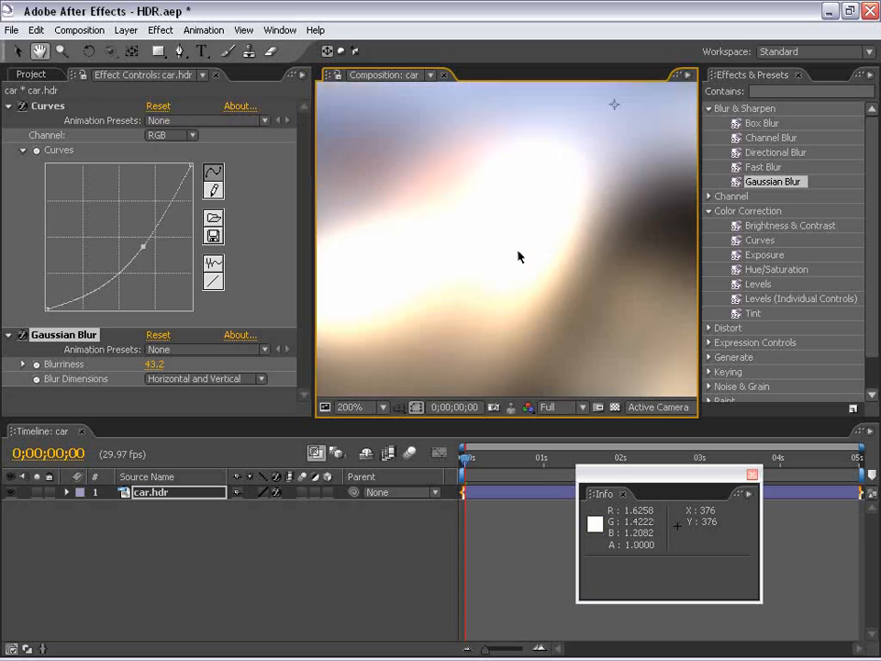
pyautogui.scroll(-2, 553, 193)
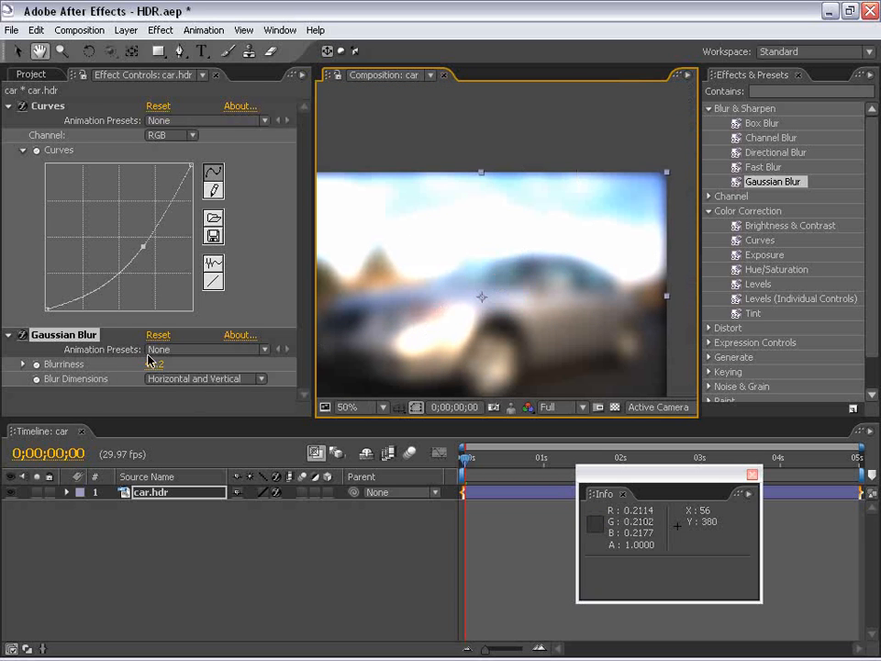
# Try a Gaussian Blur blurriness of 84.4 on the car image and remove the blur effect.
pyautogui.moveTo(189, 355); pyautogui.dragTo(465, 328)
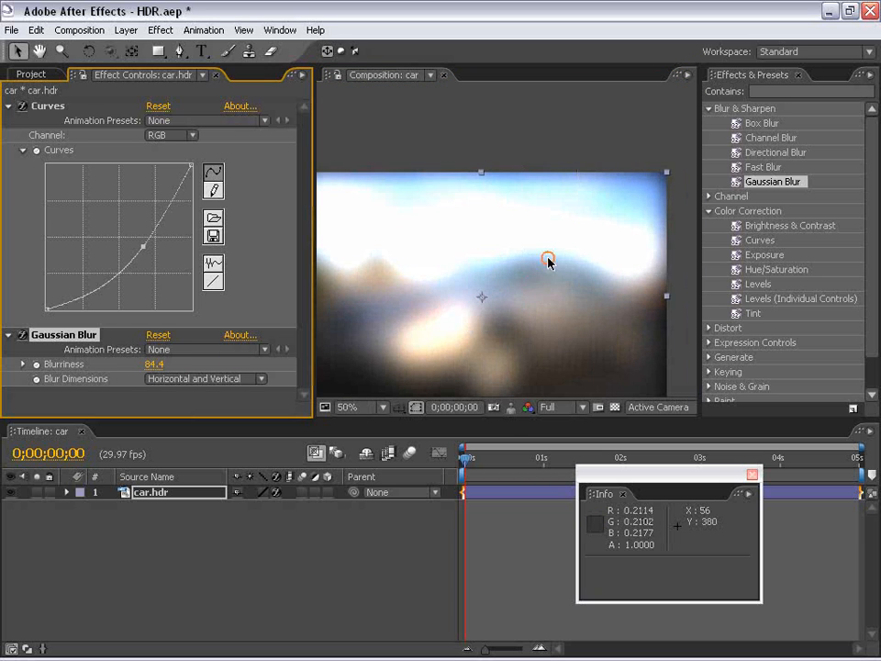
pyautogui.scroll(-1, 547, 261)
pyautogui.click(89, 334)
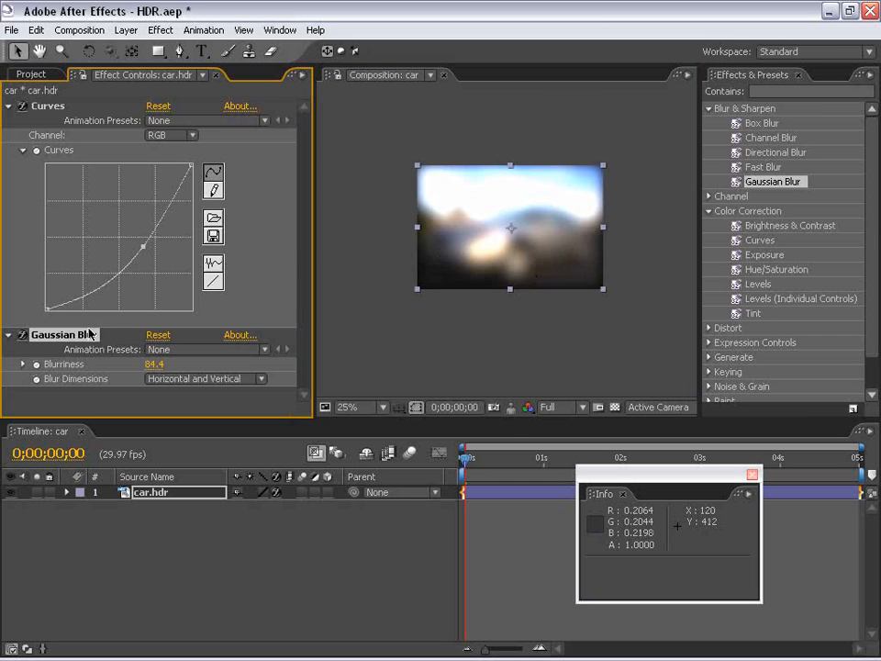
pyautogui.press('Delete')
pyautogui.scroll(2, 516, 240)
pyautogui.scroll(-1, 525, 265)
pyautogui.press('space')
pyautogui.moveTo(550, 217); pyautogui.dragTo(539, 239)
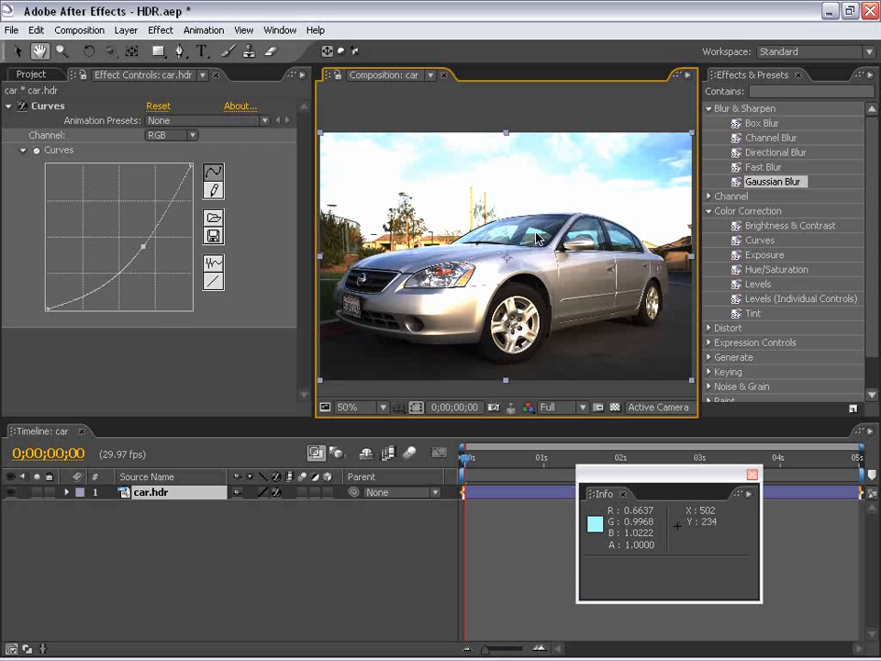
# Apply Levels to the car.hdr layer with clipping to output black and white off, output white 0.5137 and gamma 0.92.
pyautogui.moveTo(758, 284); pyautogui.dragTo(498, 277)
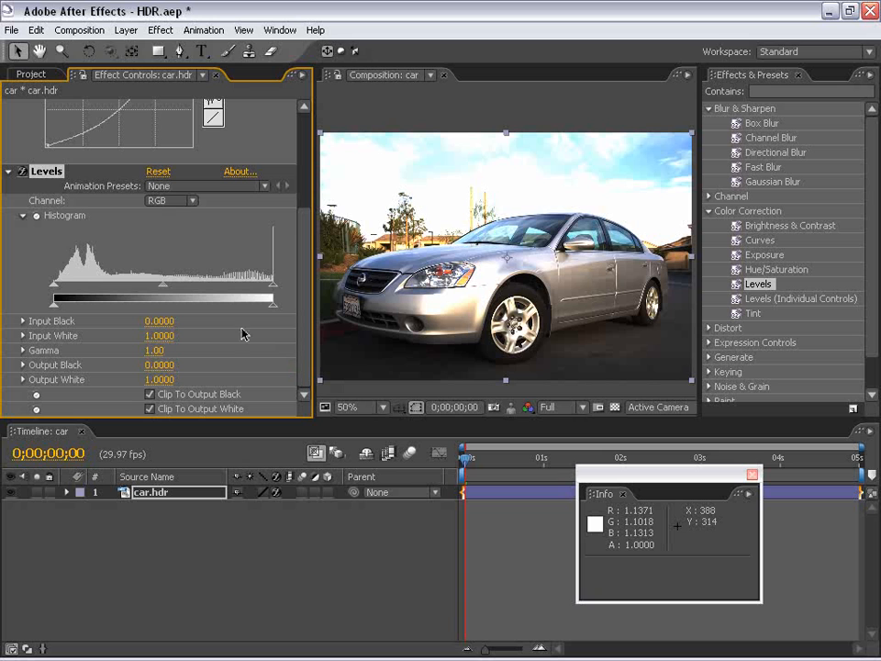
pyautogui.moveTo(272, 308); pyautogui.dragTo(161, 308)
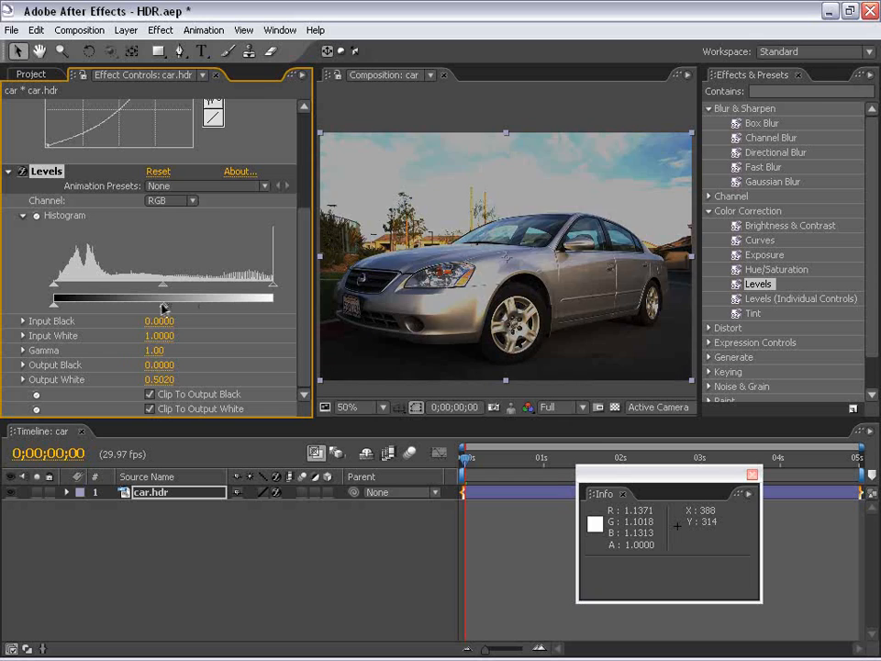
pyautogui.click(150, 409)
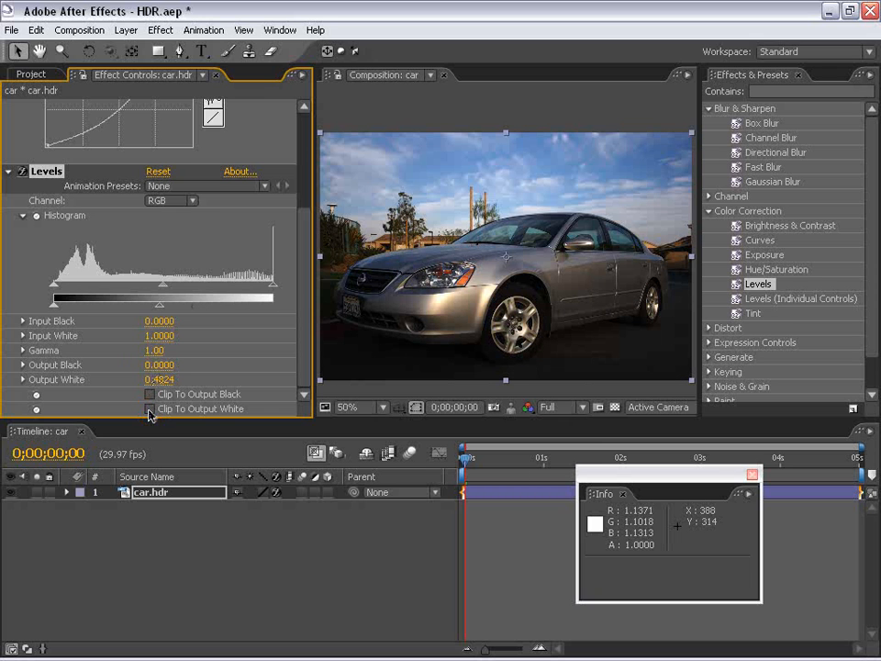
pyautogui.moveTo(161, 310); pyautogui.dragTo(172, 287)
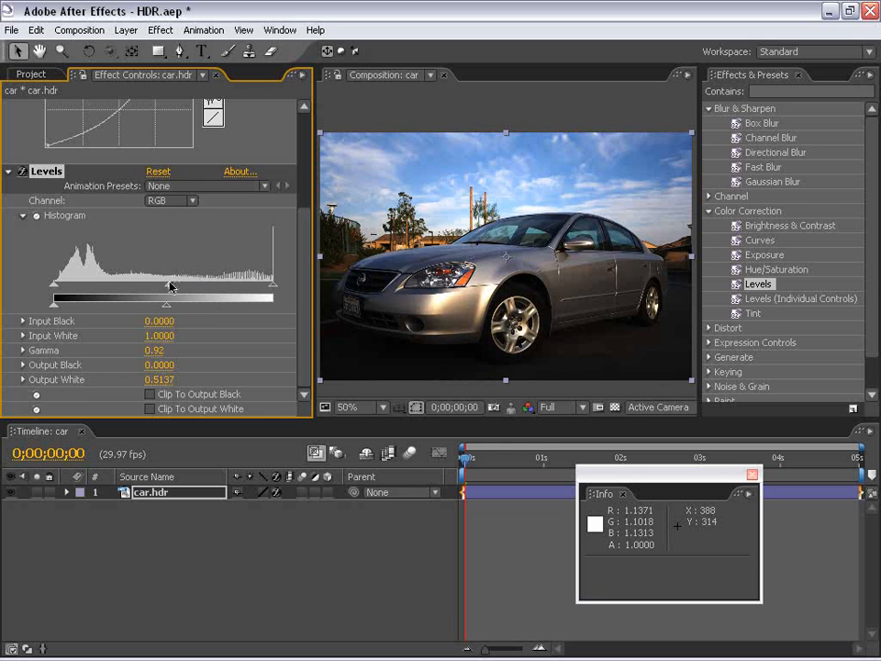
# Set the Levels input black to 0.0510 and output white to 0.6118 on the car.hdr layer.
pyautogui.moveTo(57, 287); pyautogui.dragTo(64, 287)
pyautogui.moveTo(166, 308); pyautogui.dragTo(190, 309)
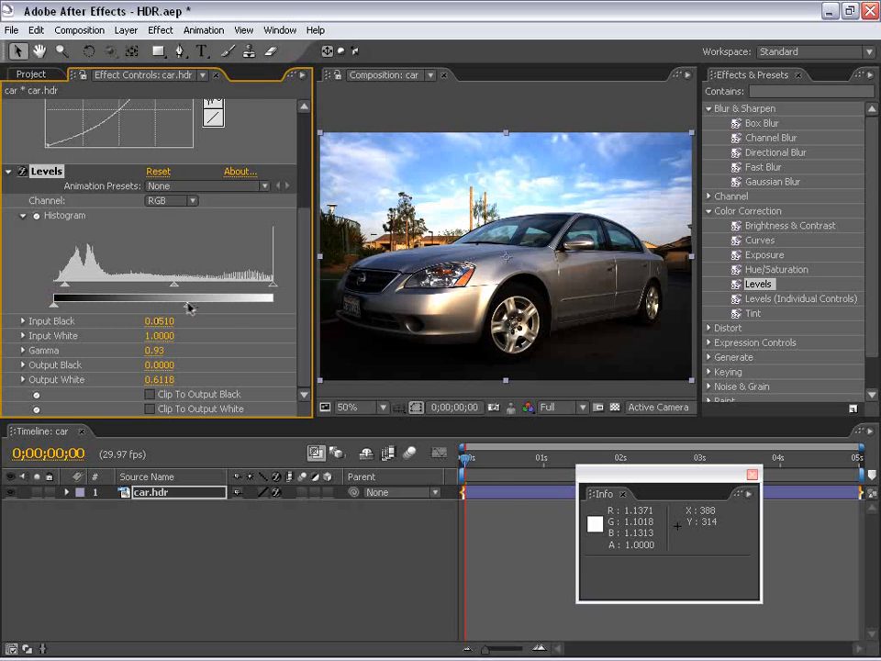
pyautogui.scroll(-2, 497, 173)
pyautogui.scroll(2, 507, 291)
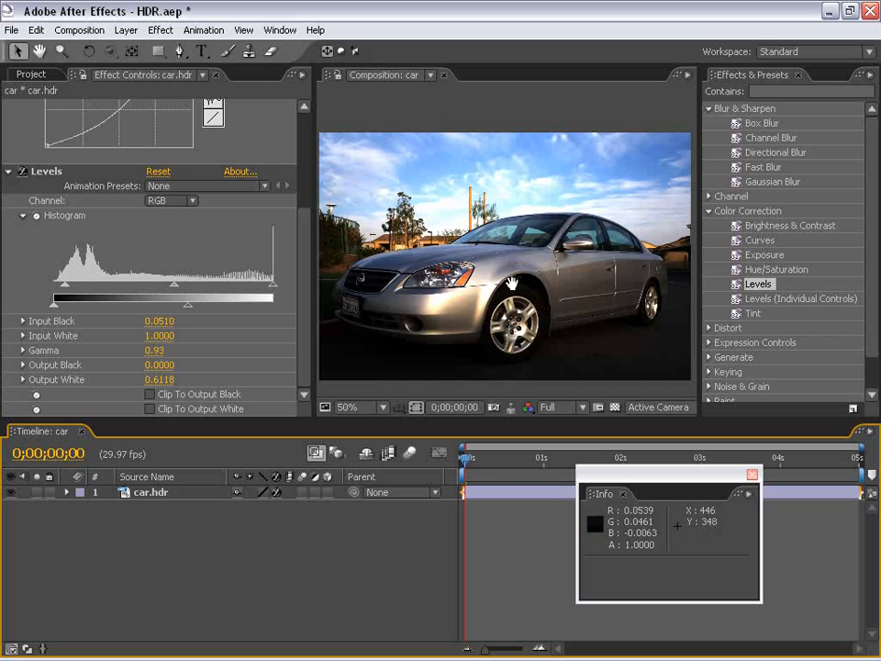
pyautogui.moveTo(508, 290); pyautogui.dragTo(524, 238)
# Delete the Curves and Levels effects from car.hdr and remove the layer from the car composition.
pyautogui.click(305, 275)
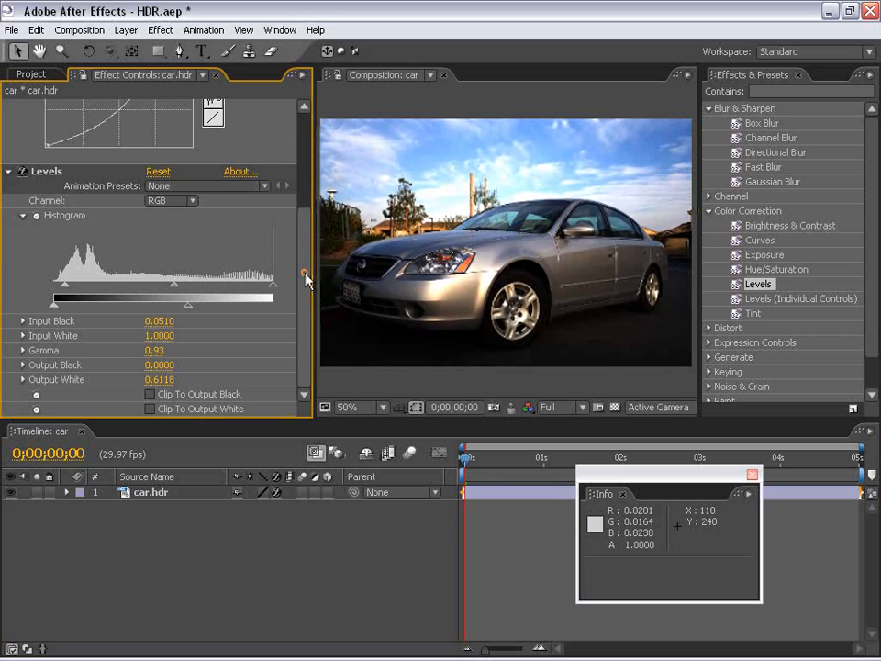
pyautogui.scroll(4, 81, 177)
pyautogui.click(7, 106)
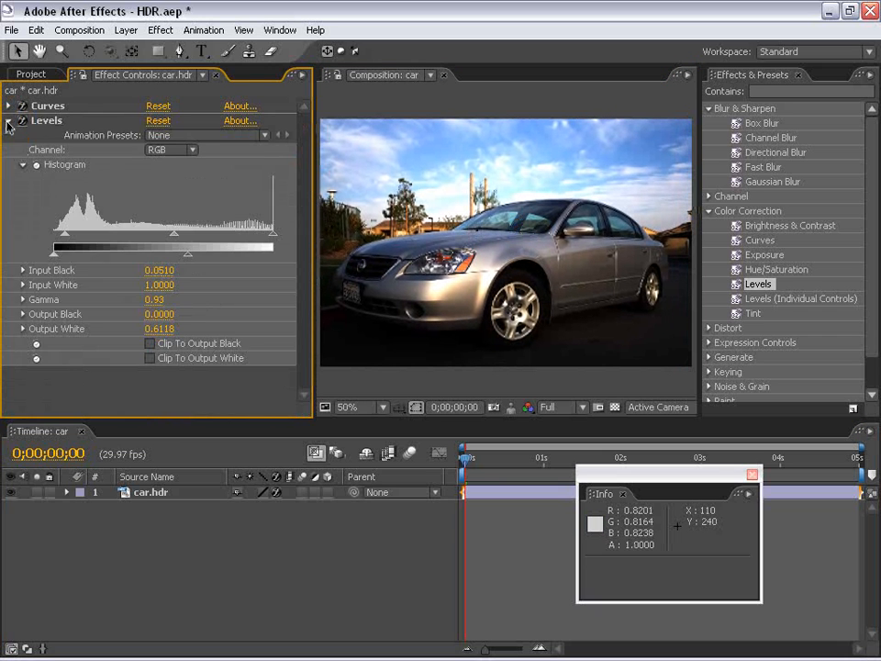
pyautogui.click(8, 120)
pyautogui.click(35, 102)
pyautogui.keyDown('shift'); pyautogui.click(35, 120); pyautogui.keyUp('shift')
pyautogui.press('Delete')
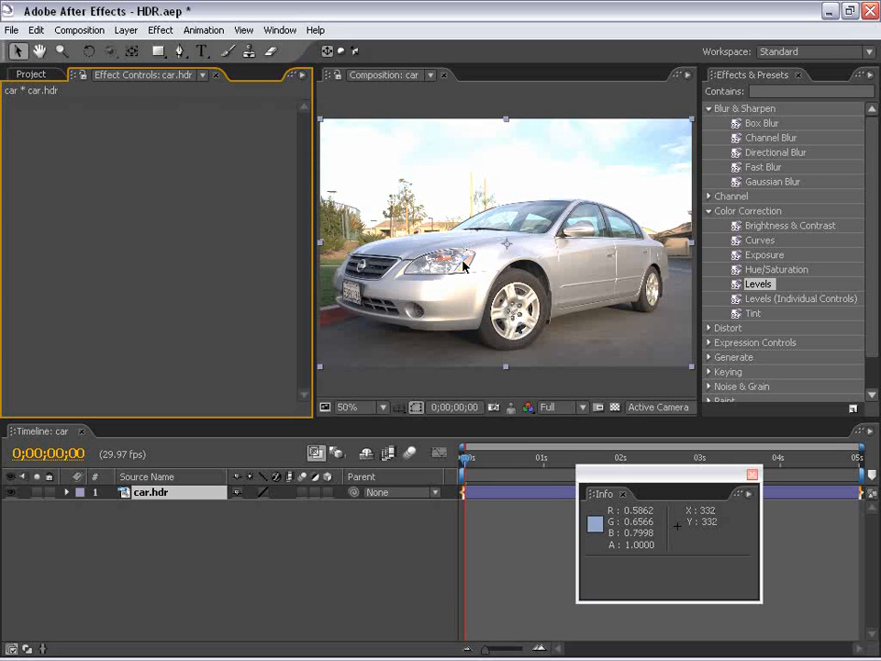
pyautogui.click(337, 198)
pyautogui.press('Delete')
# Delete the car composition and the car.hdr footage from the project.
pyautogui.click(18, 73)
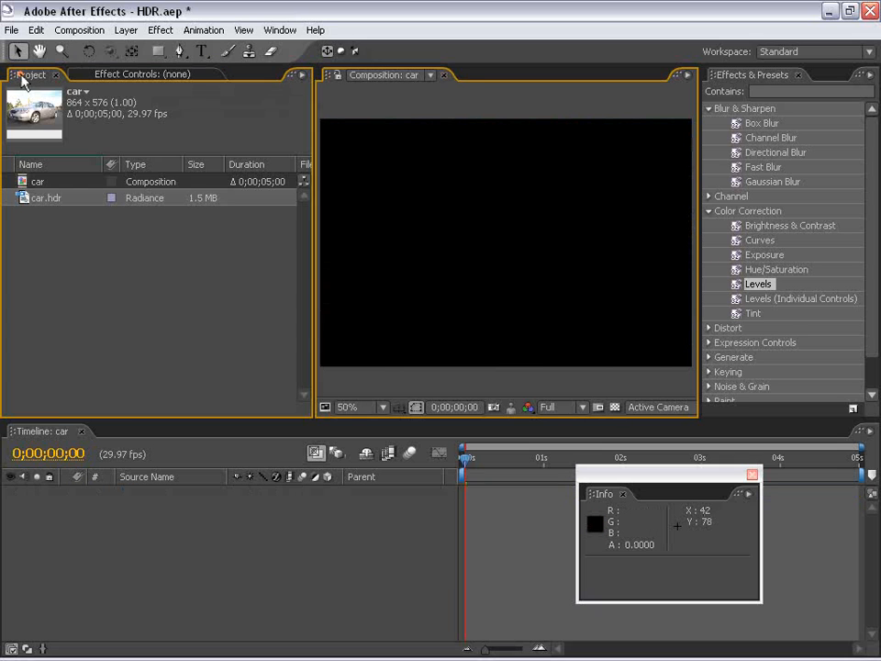
pyautogui.moveTo(613, 475); pyautogui.dragTo(755, 232)
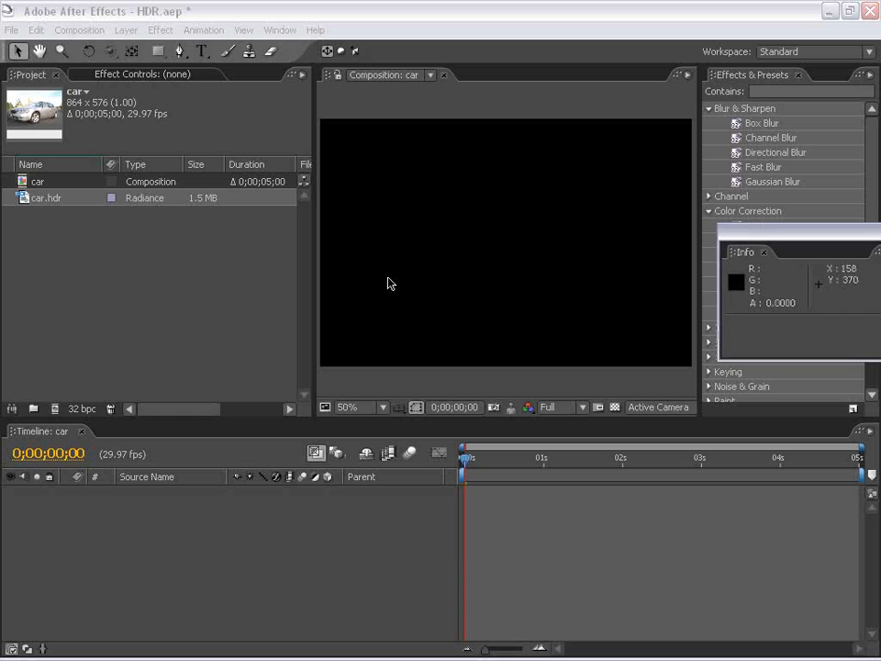
pyautogui.click(80, 238)
pyautogui.hotkey('ctrl', 'a')
pyautogui.press('Delete')
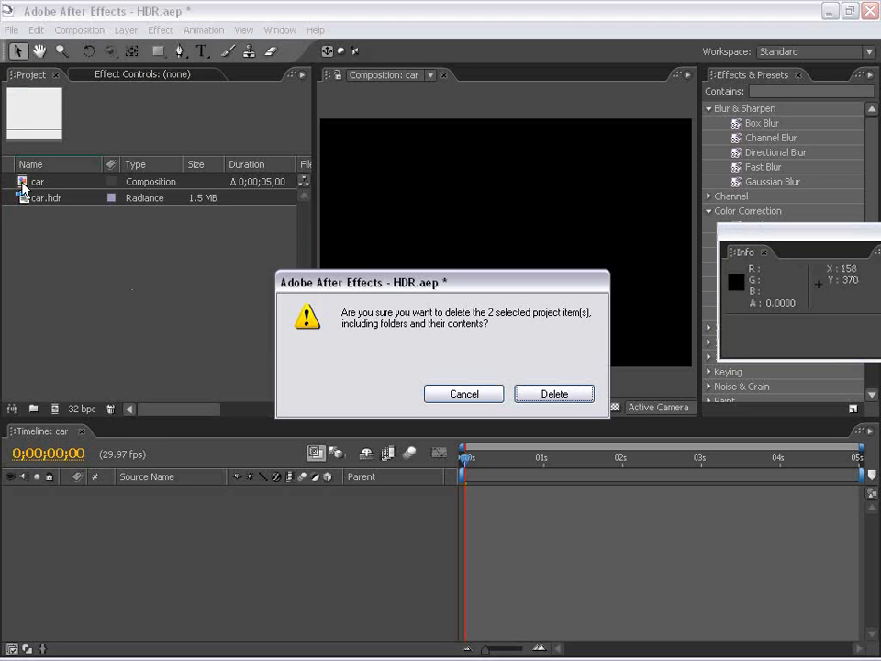
pyautogui.press('Return')
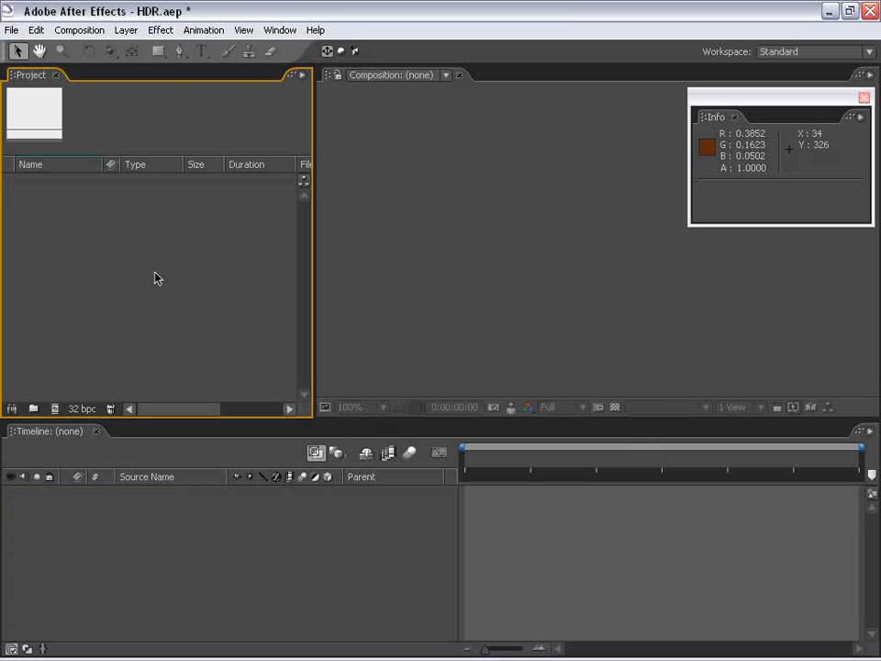
# Import the camera raw photo IMG_9364.CR2 with exposure -4.00, brightness 0 and contrast -50.
pyautogui.doubleClick(155, 274)
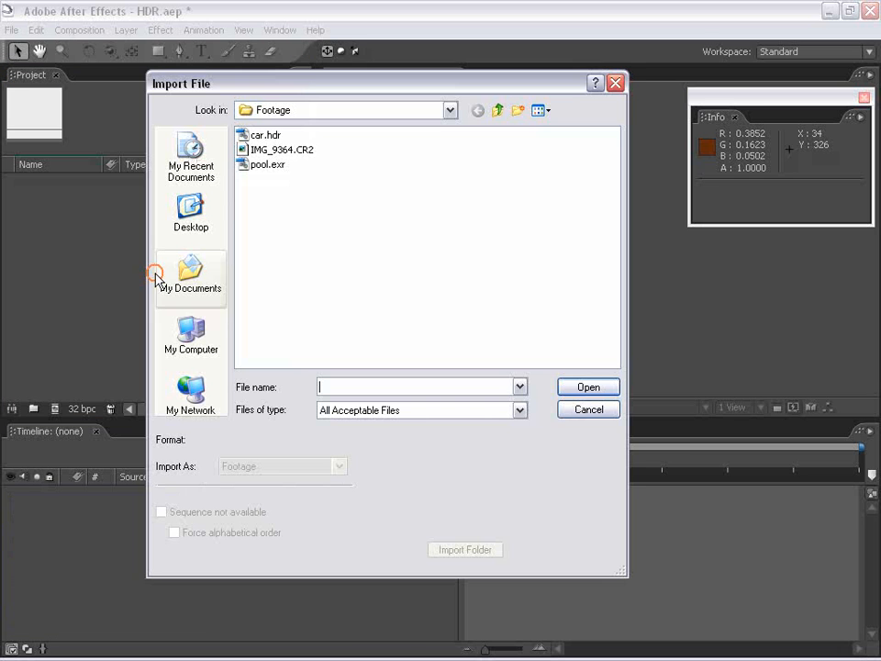
pyautogui.click(284, 150)
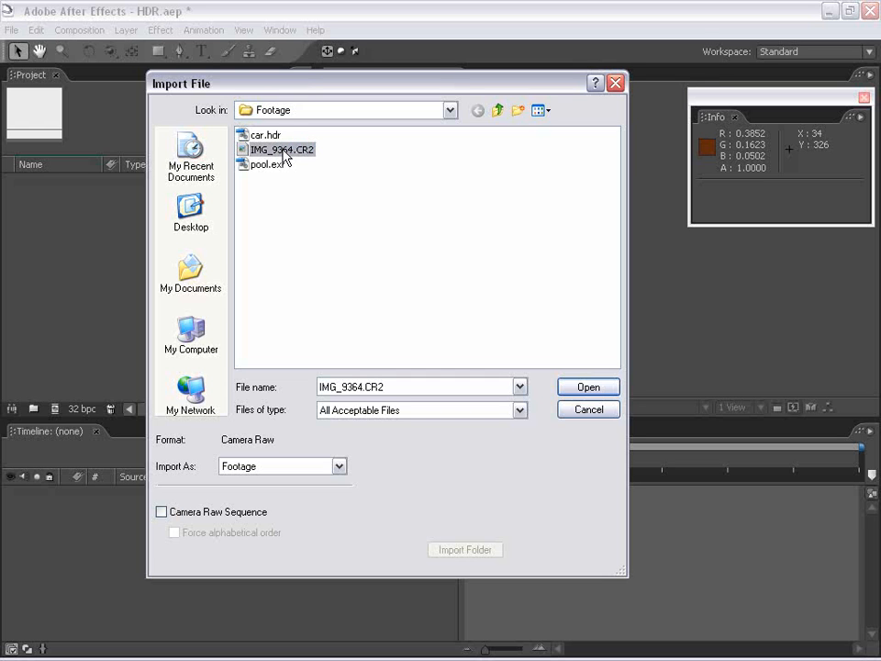
pyautogui.click(582, 387)
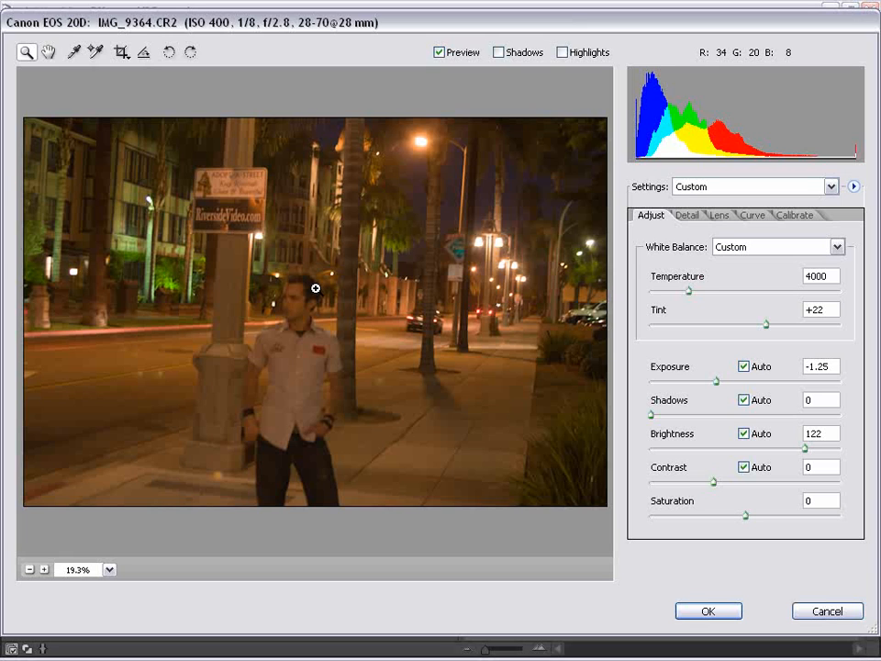
pyautogui.moveTo(657, 381); pyautogui.dragTo(618, 398)
pyautogui.moveTo(807, 450); pyautogui.dragTo(654, 459)
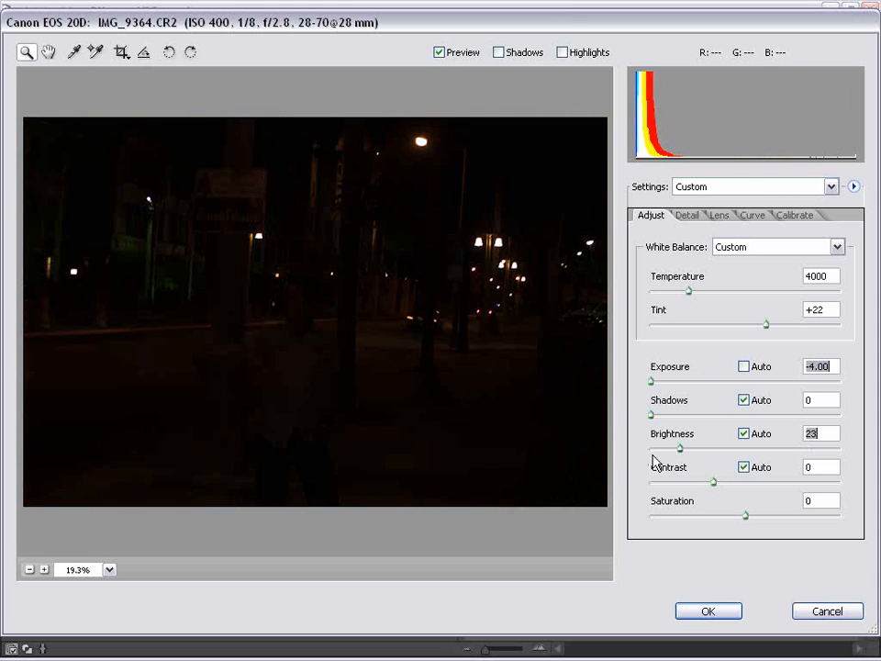
pyautogui.moveTo(713, 488); pyautogui.dragTo(618, 491)
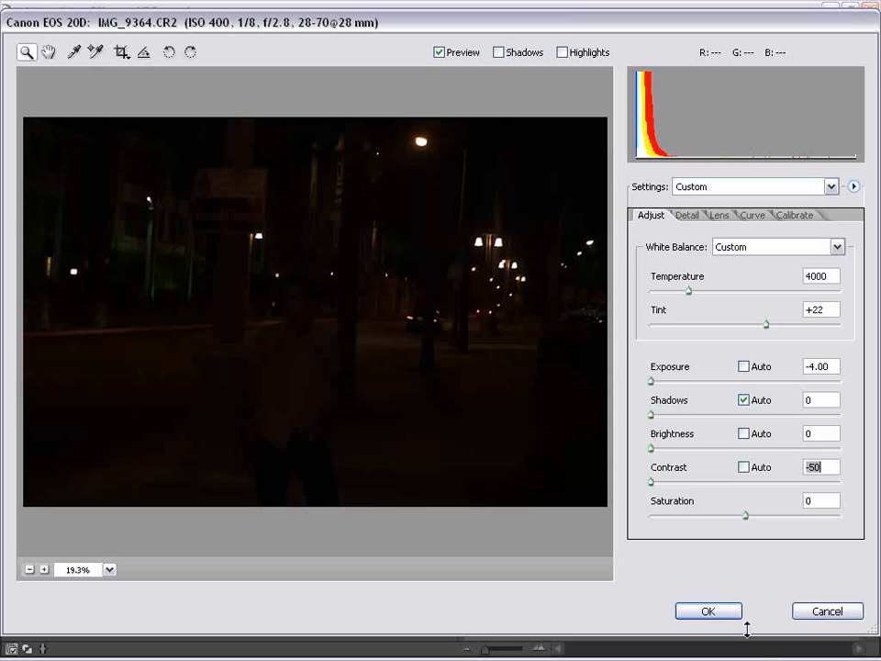
pyautogui.click(709, 613)
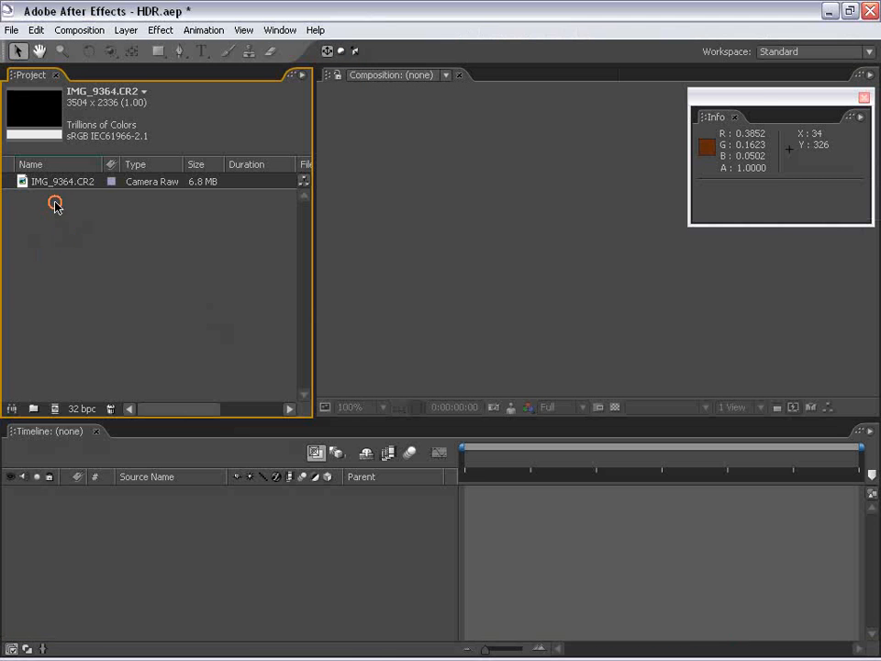
# Create a five-second 720 x 480 NTSC DV composition and place IMG_9364.CR2 at its centre.
pyautogui.click(79, 29)
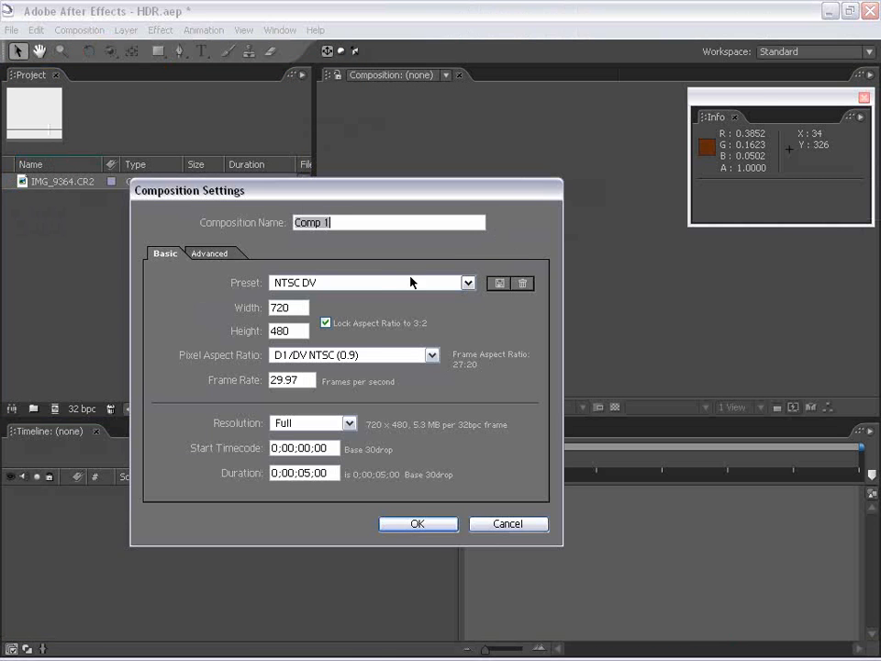
pyautogui.click(452, 524)
pyautogui.moveTo(59, 198); pyautogui.dragTo(590, 269)
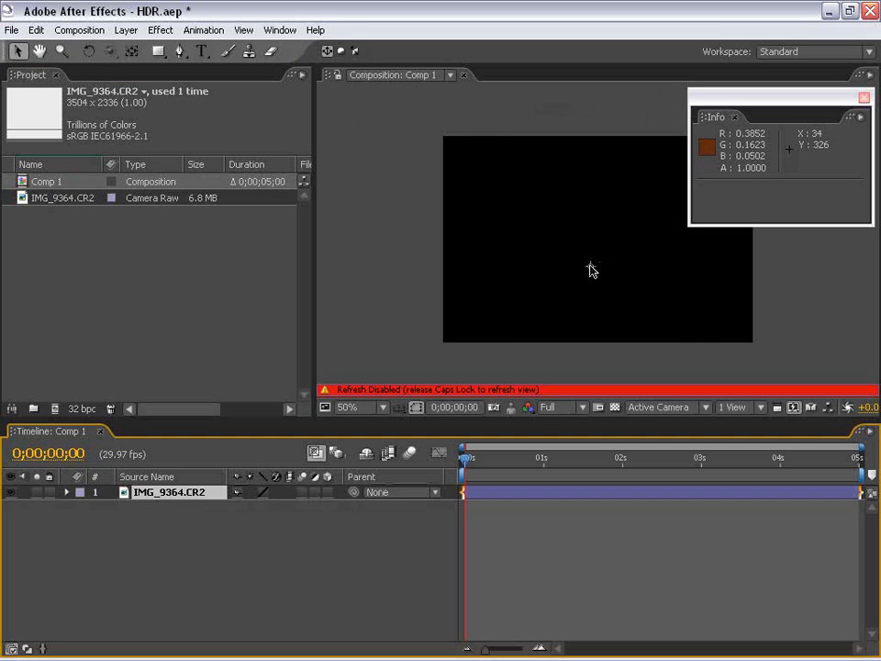
# Fit the IMG_9364.CR2 layer to the composition's full height and pre-compose it.
pyautogui.rightClick(580, 270)
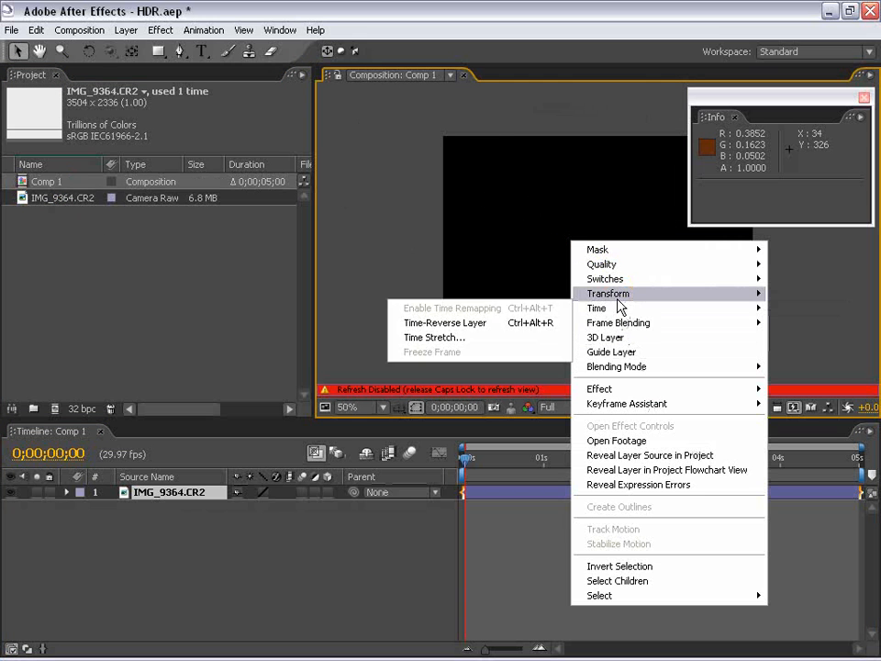
pyautogui.moveTo(617, 296)
pyautogui.click(450, 422)
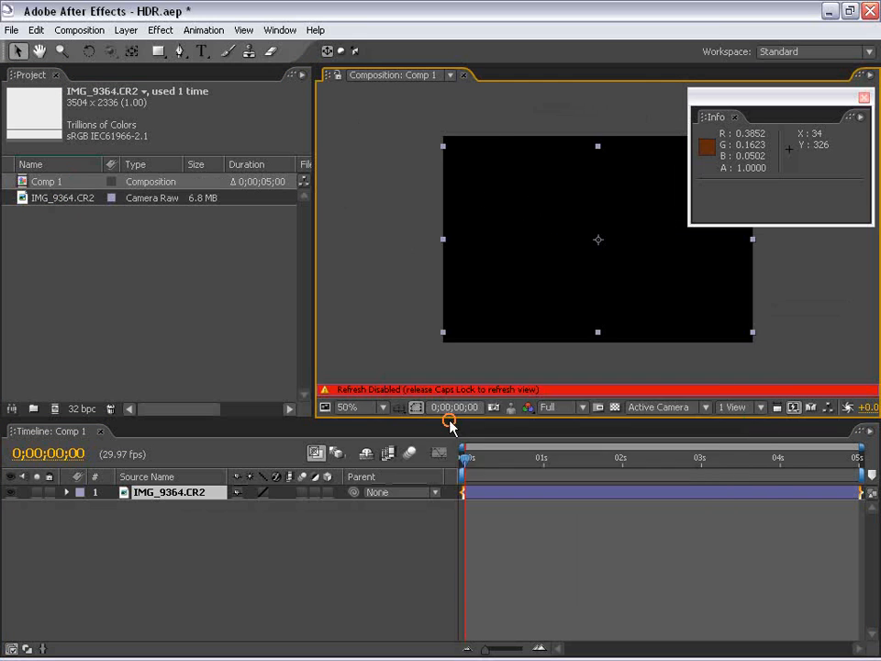
pyautogui.click(486, 227)
pyautogui.rightClick(489, 198)
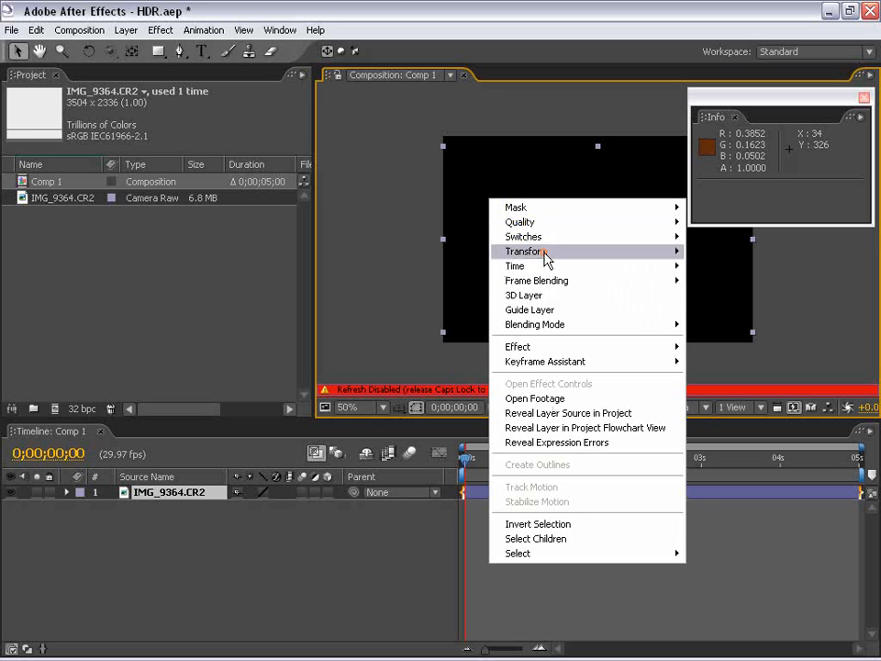
pyautogui.moveTo(546, 253)
pyautogui.click(801, 404)
pyautogui.click(556, 290)
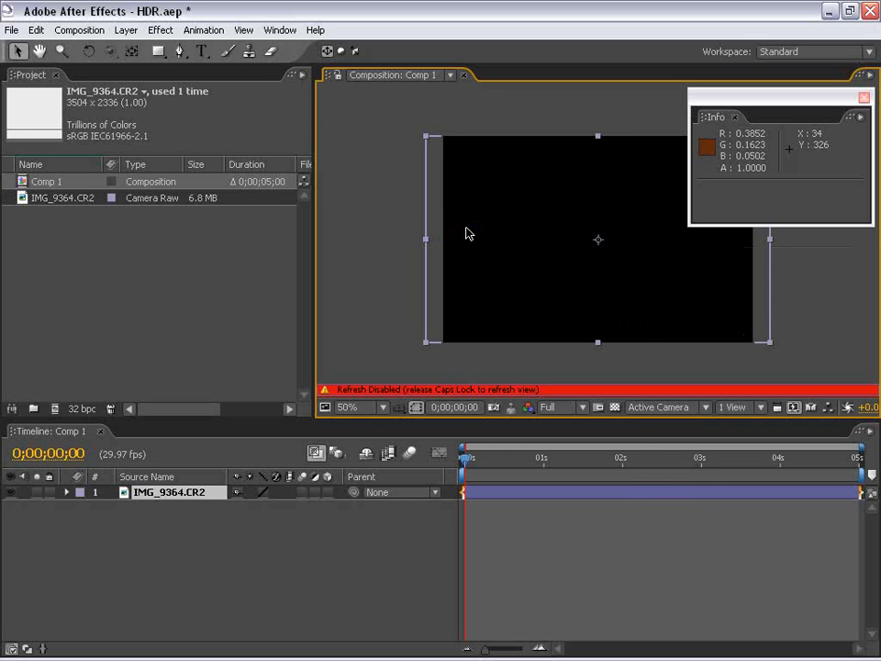
pyautogui.hotkey('ctrl', 'shift', 'c')
pyautogui.click(496, 490)
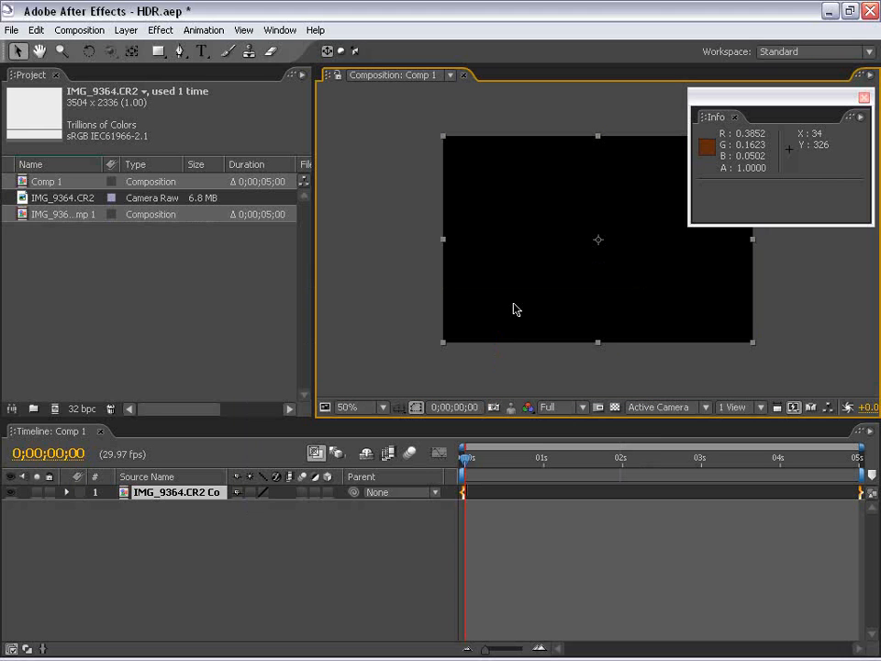
# Apply Levels to the pre-composed photo with clipping to output black and white off and input white 0.1098.
pyautogui.click(171, 29)
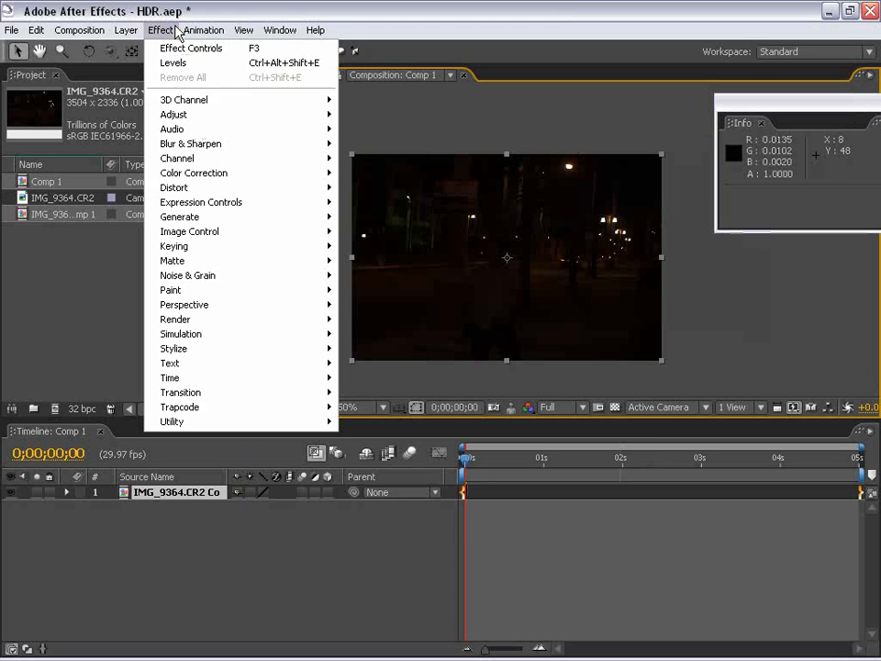
pyautogui.moveTo(211, 173)
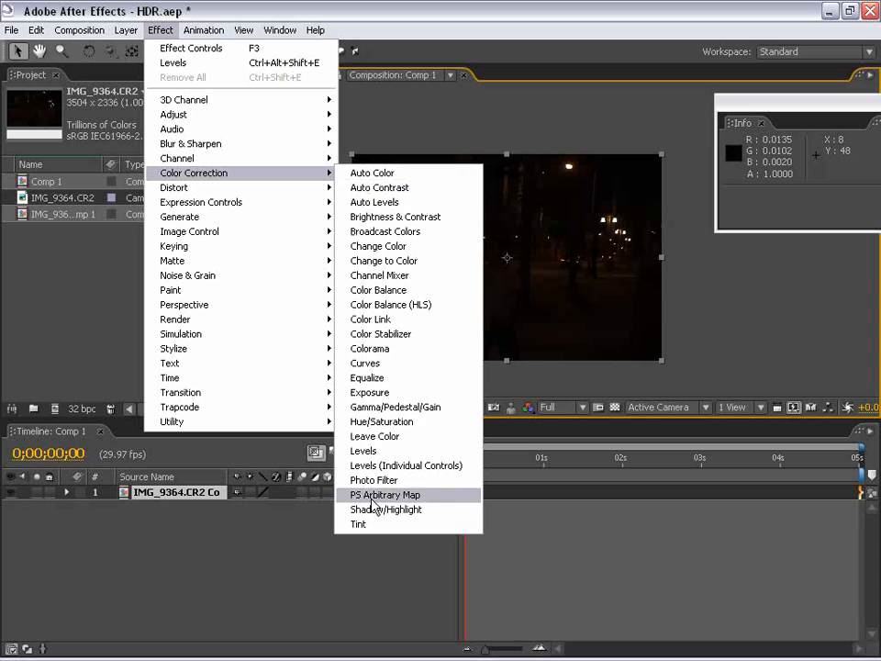
pyautogui.click(377, 450)
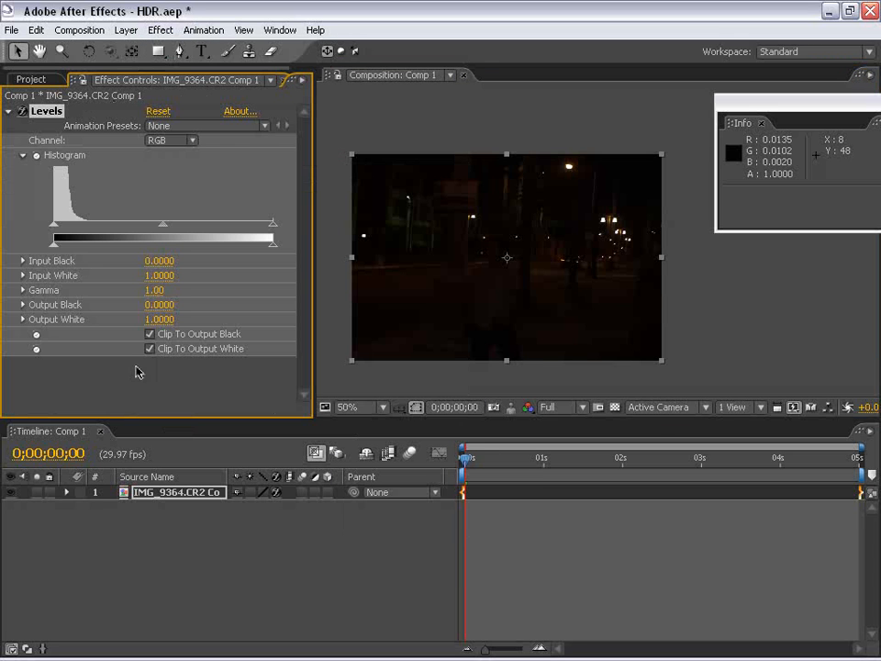
pyautogui.click(150, 336)
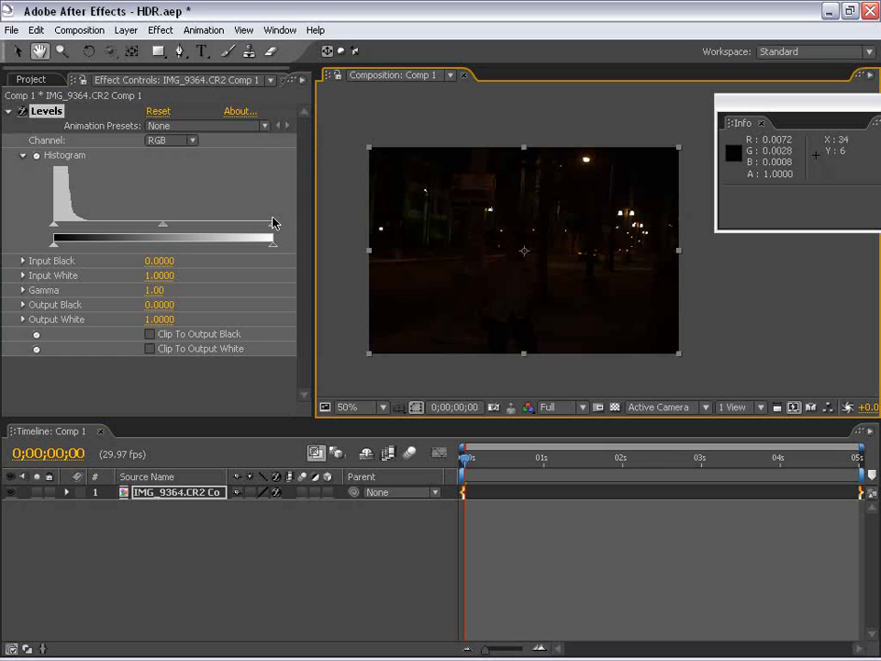
pyautogui.moveTo(273, 228); pyautogui.dragTo(78, 229)
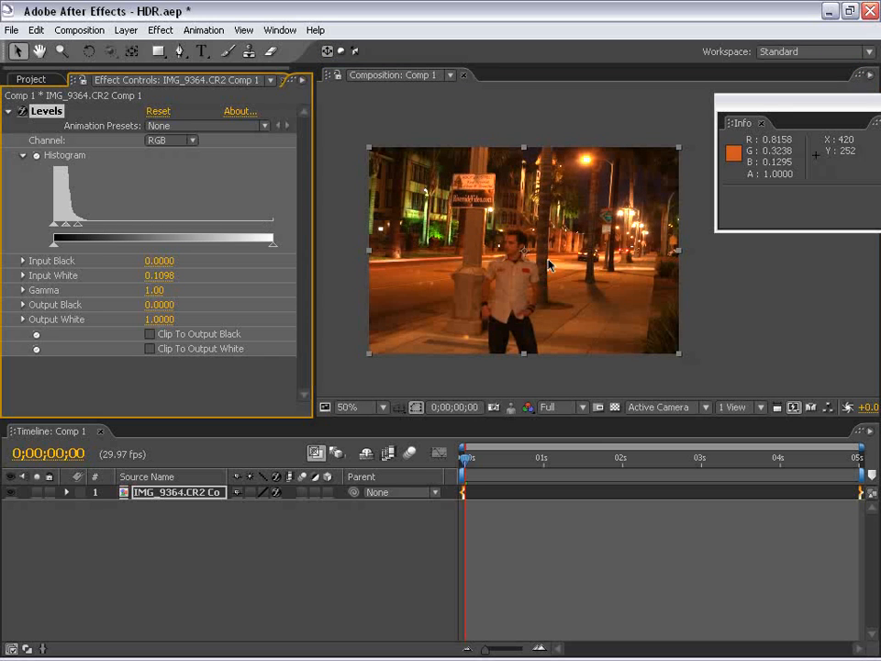
# Examine the street lamp's highlight values up close with Levels off and on, and view the whole photo again.
pyautogui.scroll(1, 542, 249)
pyautogui.scroll(-1, 549, 289)
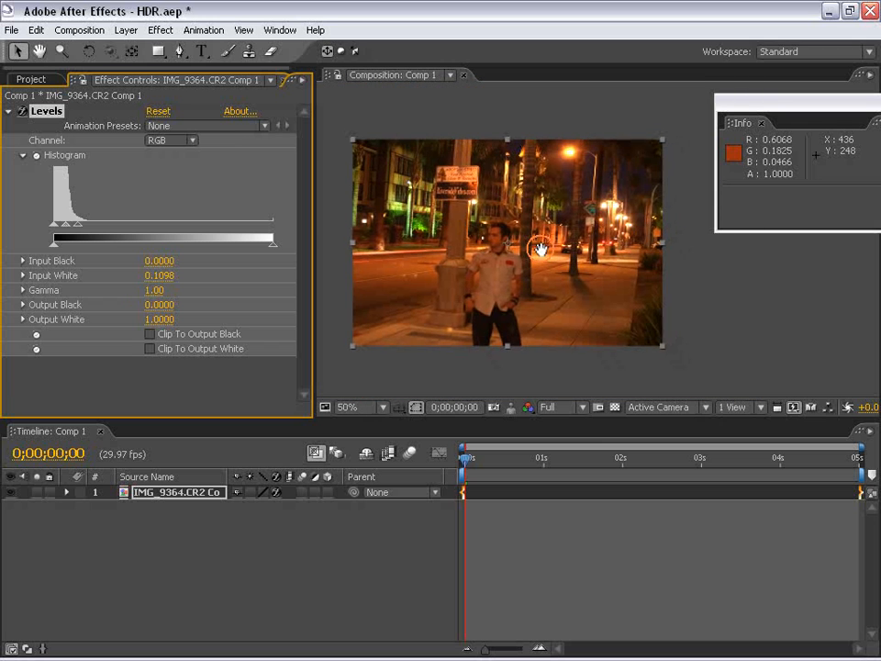
pyautogui.scroll(1, 620, 248)
pyautogui.scroll(1, 537, 314)
pyautogui.moveTo(537, 314); pyautogui.dragTo(606, 330)
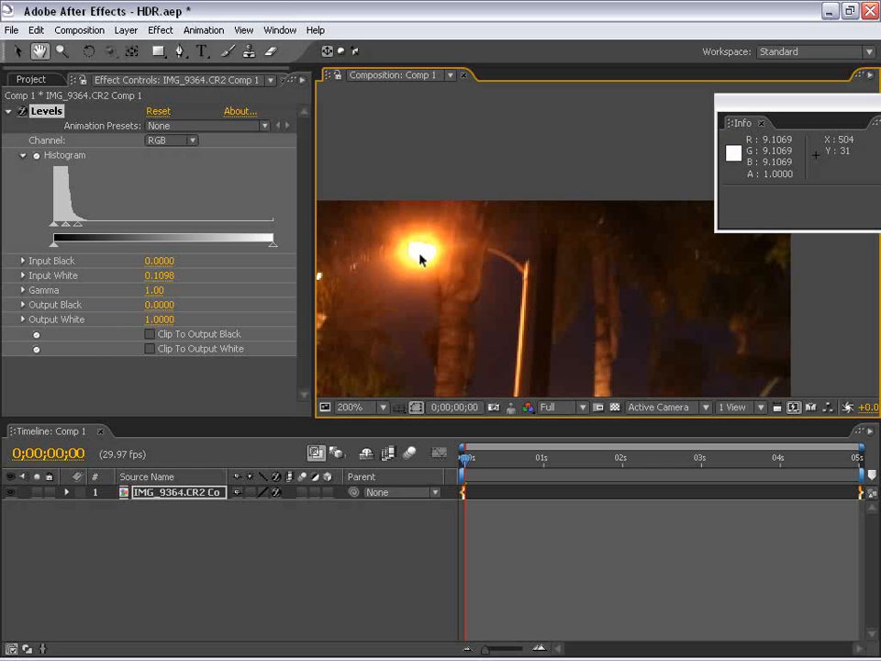
pyautogui.click(25, 111)
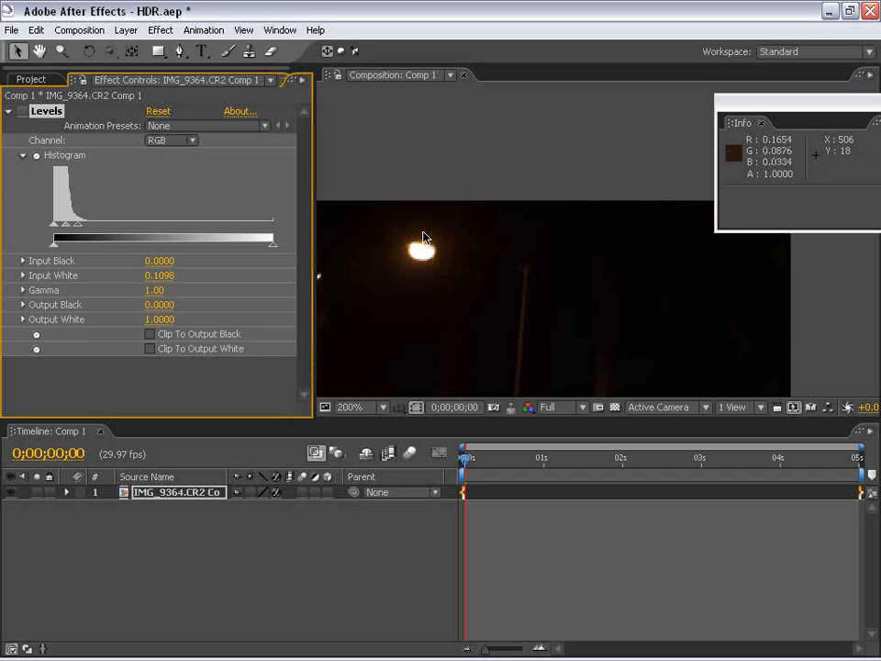
pyautogui.click(23, 112)
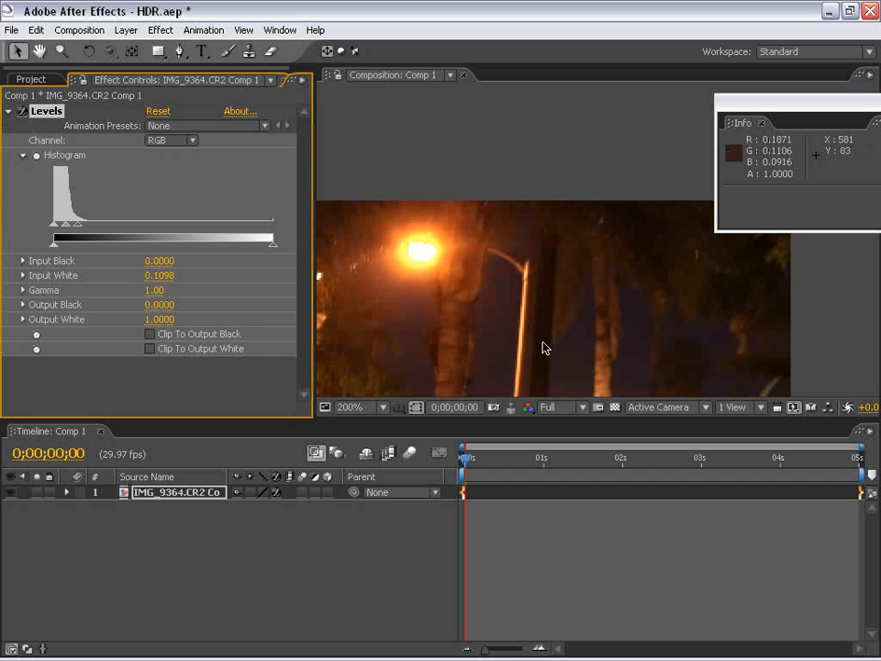
pyautogui.scroll(-1, 516, 331)
pyautogui.press('space')
pyautogui.moveTo(492, 345); pyautogui.dragTo(558, 226)
pyautogui.scroll(-1, 554, 240)
pyautogui.moveTo(532, 308); pyautogui.dragTo(553, 230)
pyautogui.scroll(1, 601, 239)
pyautogui.scroll(-1, 552, 275)
pyautogui.moveTo(552, 289); pyautogui.dragTo(522, 292)
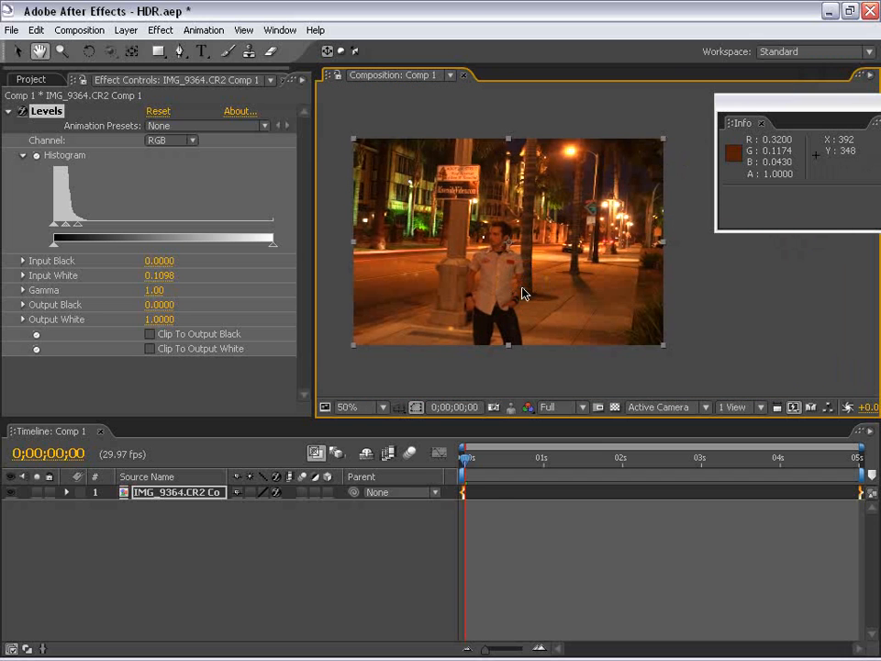
# Apply Gaussian Blur to the pre-composed photo with a blurriness of 40.4.
pyautogui.click(159, 30)
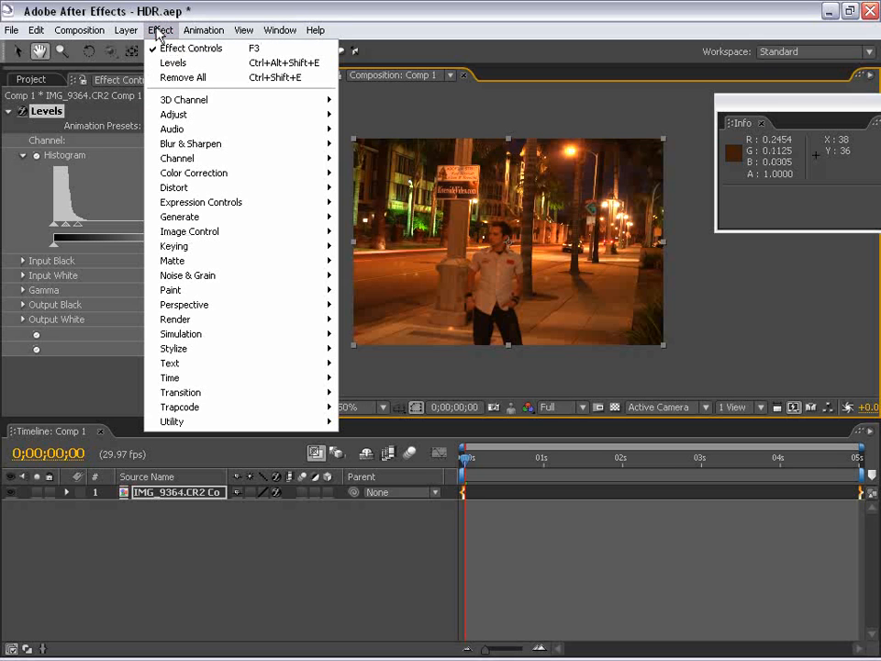
pyautogui.moveTo(188, 145)
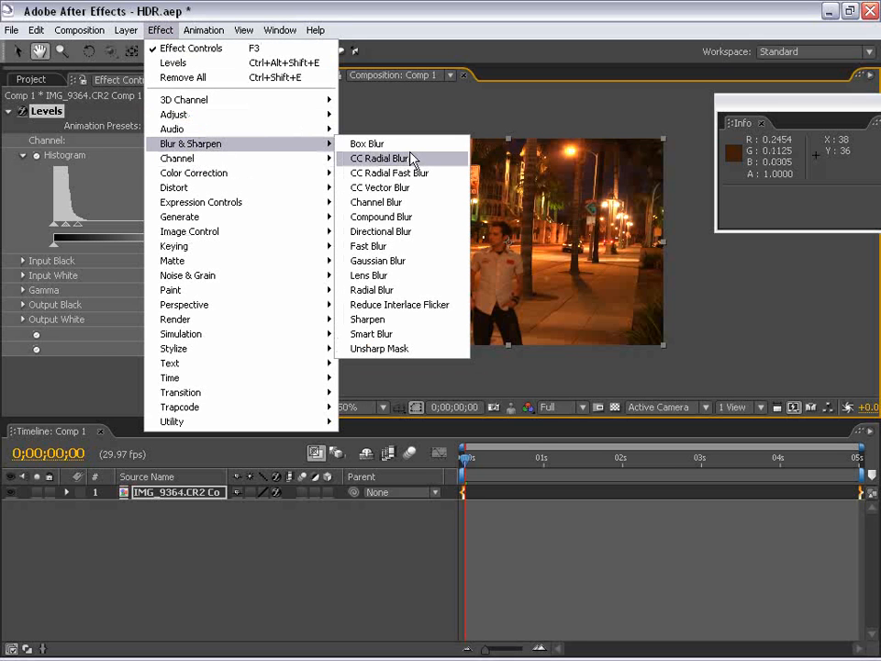
pyautogui.click(386, 261)
pyautogui.moveTo(150, 396); pyautogui.dragTo(465, 367)
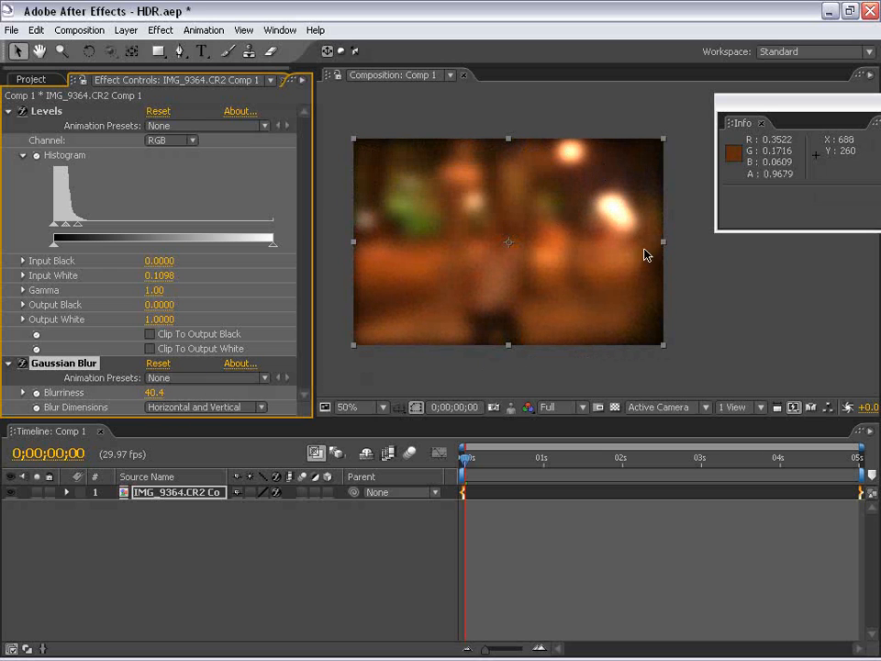
# Remove Gaussian Blur from the pre-composed photo and collapse its Levels settings.
pyautogui.scroll(1, 628, 267)
pyautogui.scroll(-1, 538, 278)
pyautogui.moveTo(539, 278); pyautogui.dragTo(564, 191)
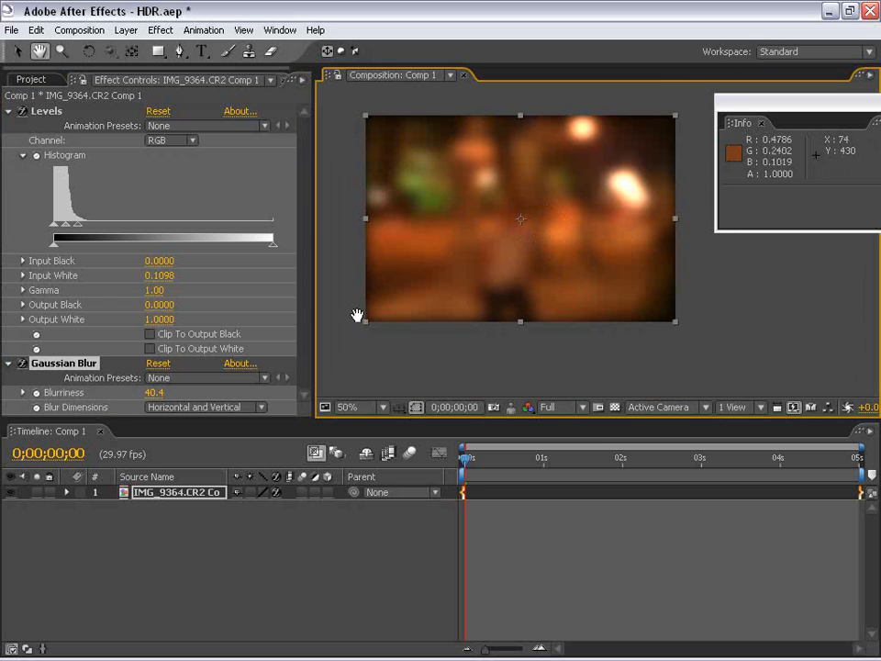
pyautogui.press('v')
pyautogui.press('Delete')
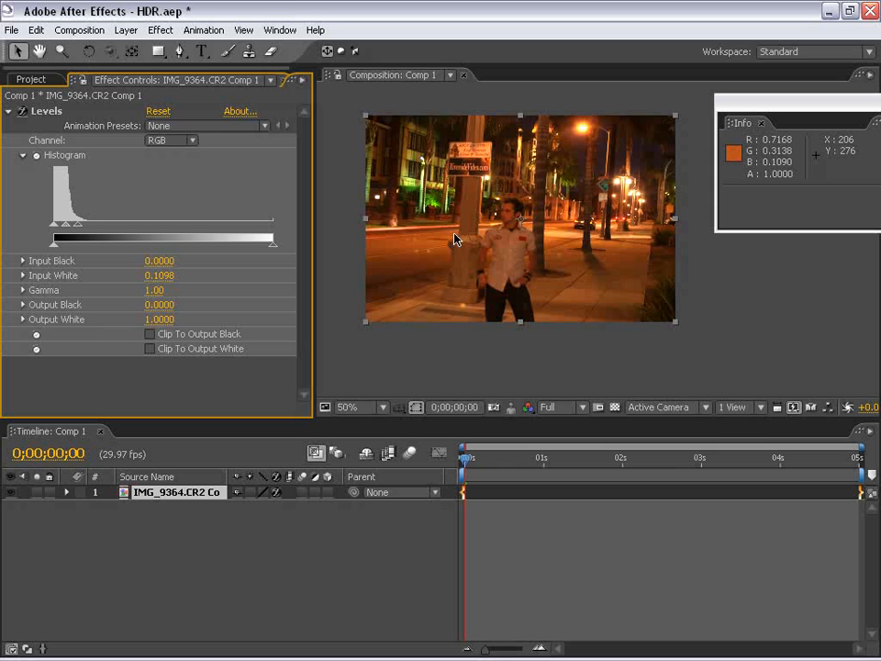
pyautogui.click(8, 111)
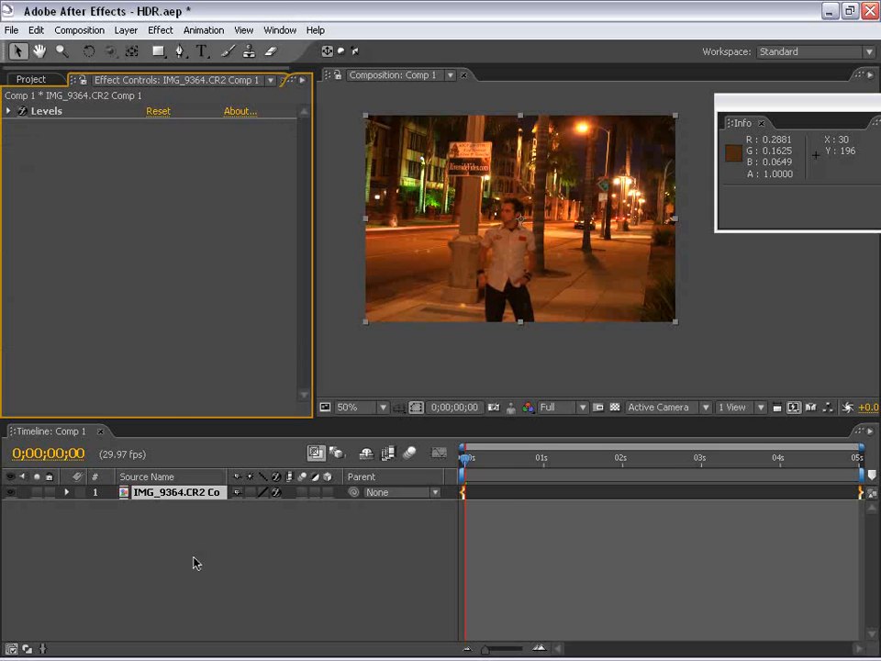
# Start Position keyframes on the photo layer at 0;00;00;00 and move the photo to about -324, 700 at 0;00;00;23.
pyautogui.click(66, 493)
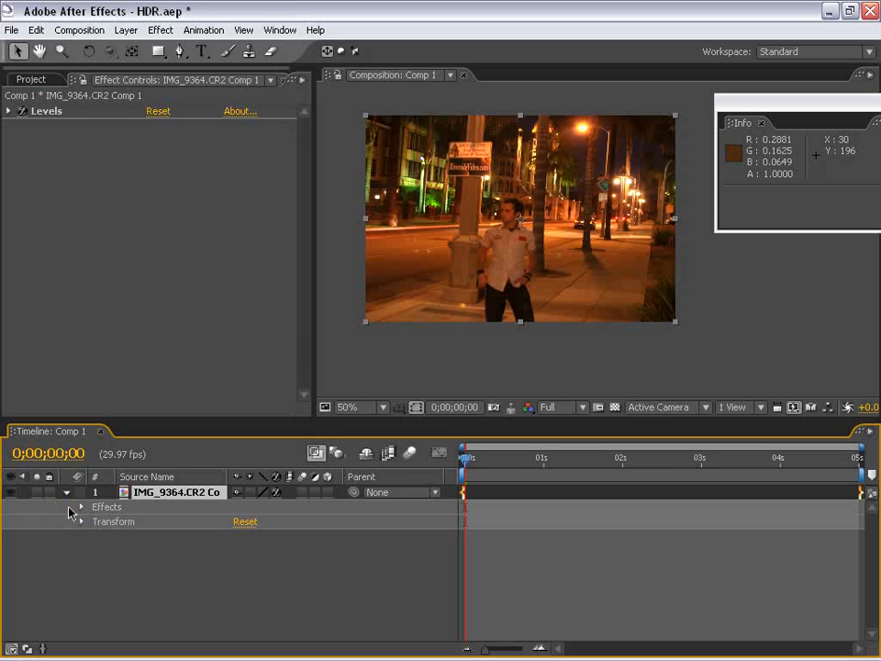
pyautogui.click(82, 521)
pyautogui.click(112, 551)
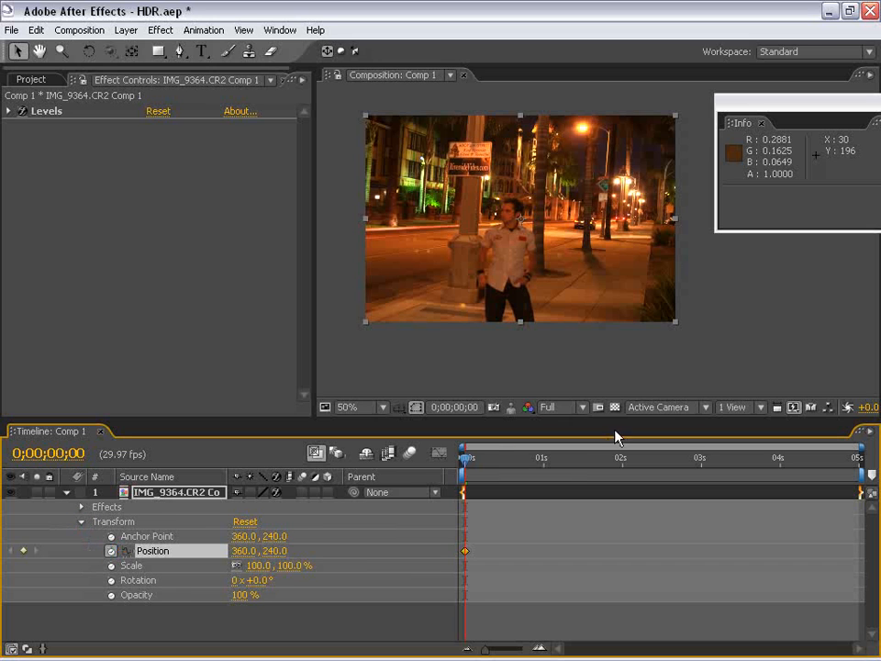
pyautogui.click(497, 461)
pyautogui.moveTo(496, 461); pyautogui.dragTo(525, 459)
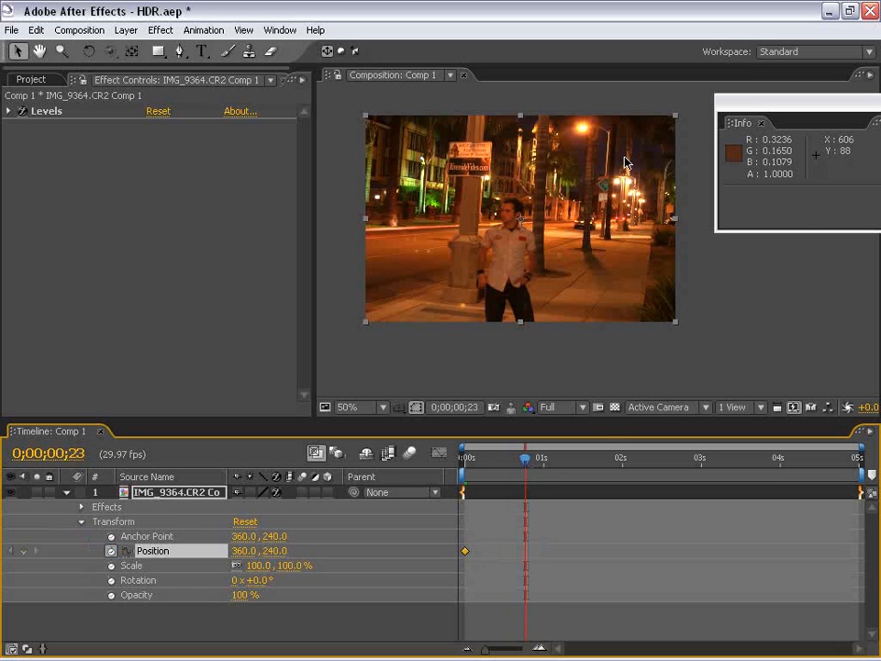
pyautogui.moveTo(625, 158); pyautogui.dragTo(312, 369)
# Set the starting Position at 0;00;00;00 to 552, 144 and shift the end keyframe to 0;00;00;14.
pyautogui.moveTo(525, 458); pyautogui.dragTo(466, 459)
pyautogui.moveTo(487, 195); pyautogui.dragTo(540, 260)
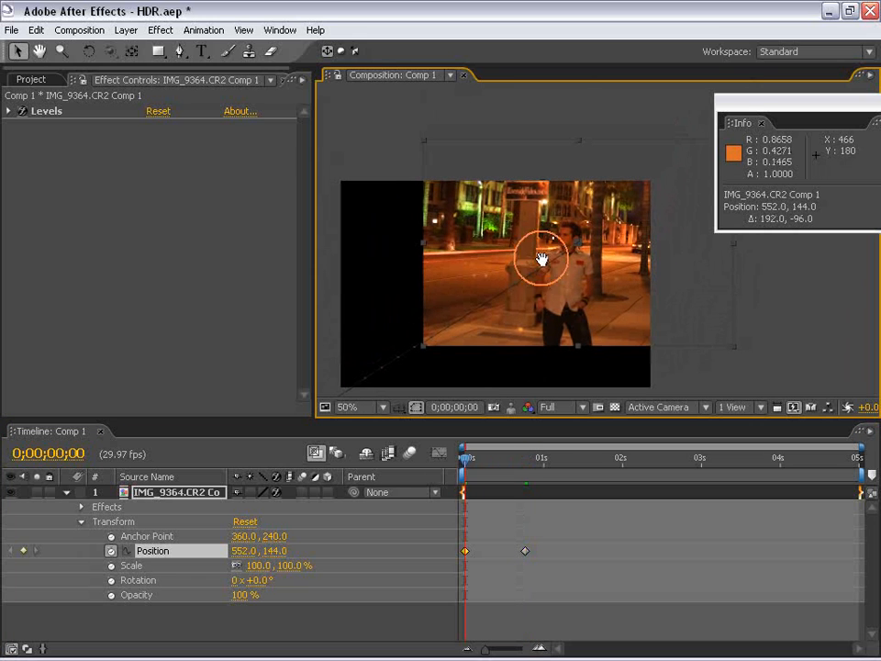
pyautogui.moveTo(472, 459)
pyautogui.mouseDown()
pyautogui.moveTo(482, 458)
pyautogui.moveTo(465, 477)
pyautogui.mouseUp()
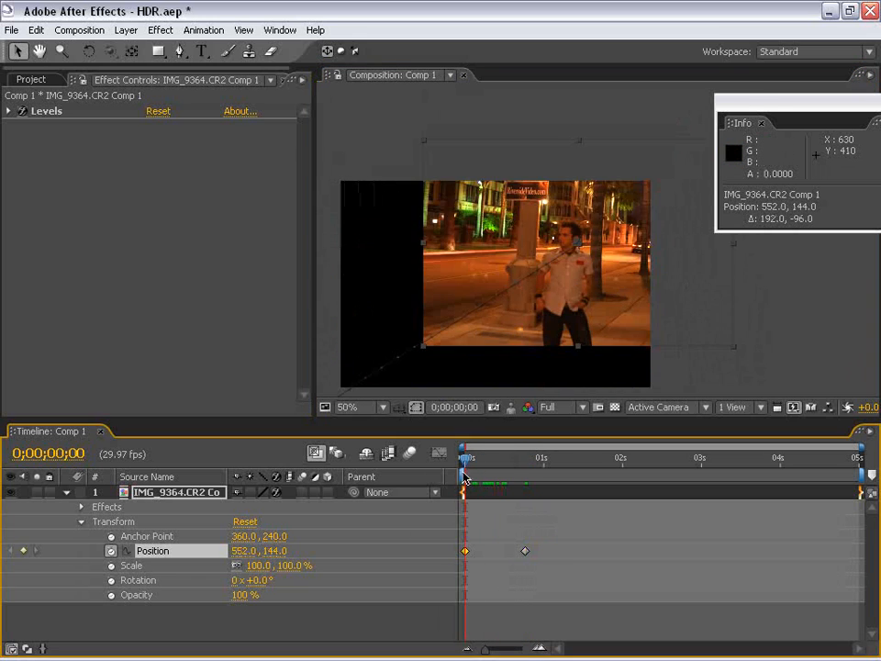
pyautogui.moveTo(524, 552); pyautogui.dragTo(500, 553)
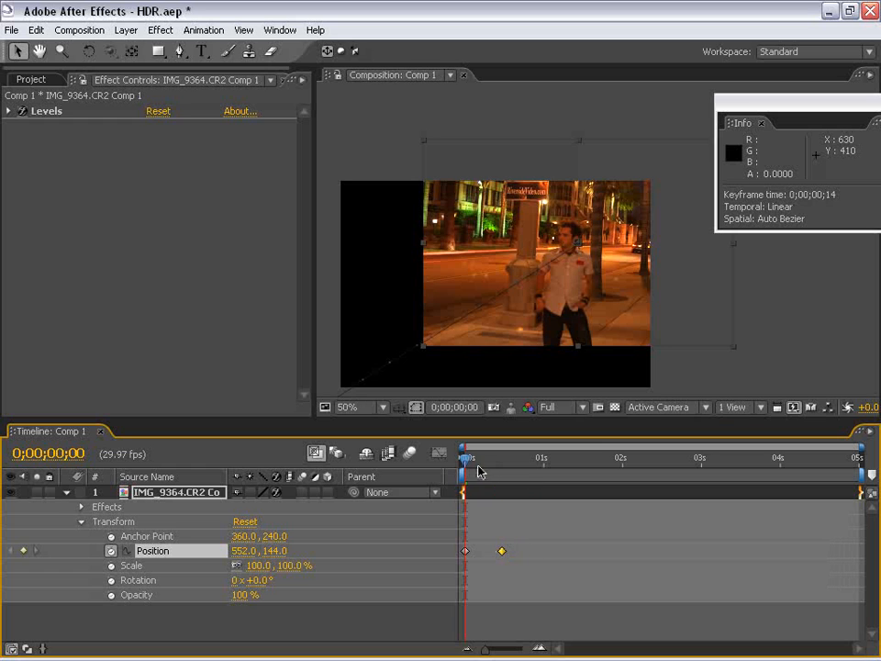
# Enable motion blur for the composition and the photo layer, and go to 0;00;00;04.
pyautogui.click(394, 453)
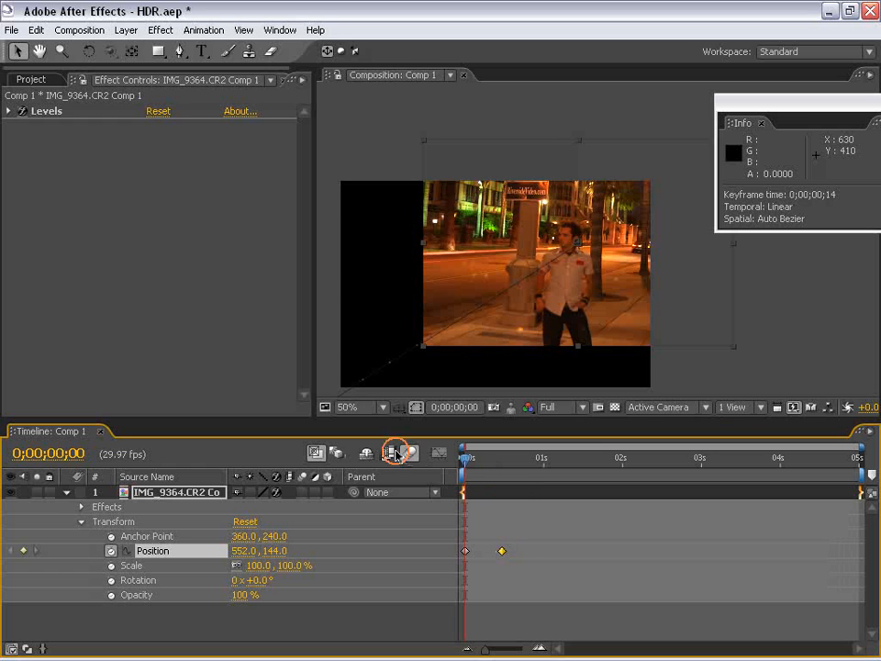
pyautogui.click(302, 492)
pyautogui.moveTo(469, 460); pyautogui.dragTo(479, 459)
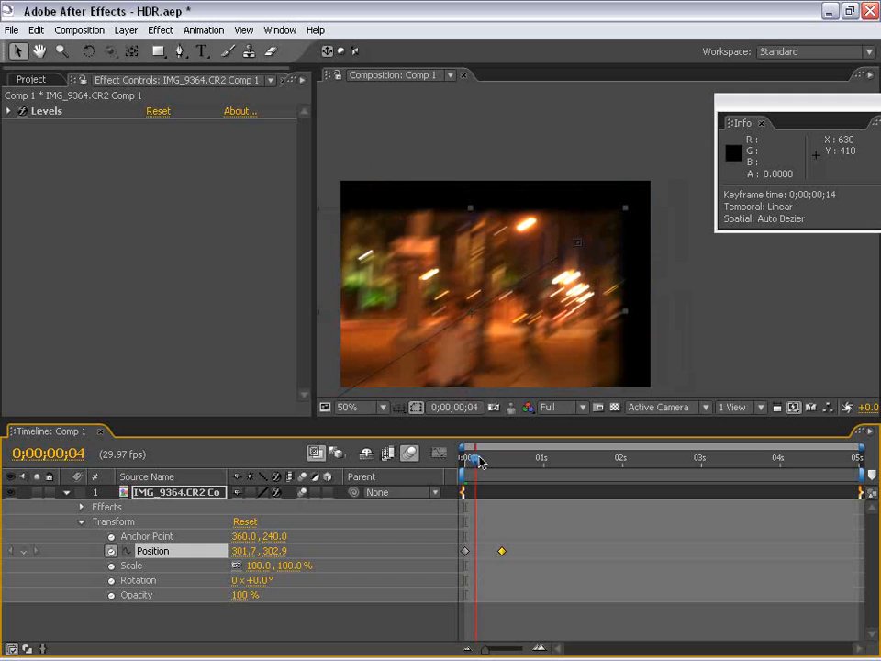
# Examine the motion-blurred light streaks up close and in full view at 0;00;00;04 and 0;00;00;02.
pyautogui.scroll(2, 507, 295)
pyautogui.moveTo(536, 249); pyautogui.dragTo(538, 238)
pyautogui.scroll(-1, 531, 291)
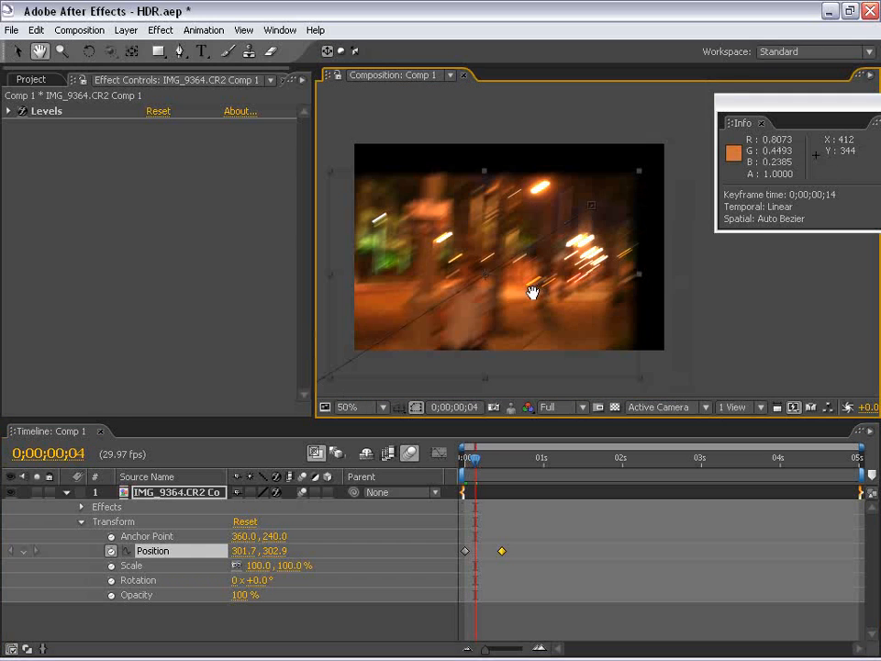
pyautogui.moveTo(493, 364); pyautogui.dragTo(545, 304)
pyautogui.moveTo(476, 477)
pyautogui.mouseDown()
pyautogui.moveTo(488, 462)
pyautogui.moveTo(470, 459)
pyautogui.mouseUp()
pyautogui.press('v')
pyautogui.press('h')
pyautogui.scroll(2, 577, 209)
pyautogui.moveTo(600, 202); pyautogui.dragTo(500, 312)
pyautogui.scroll(-1, 581, 174)
pyautogui.moveTo(521, 248); pyautogui.dragTo(535, 260)
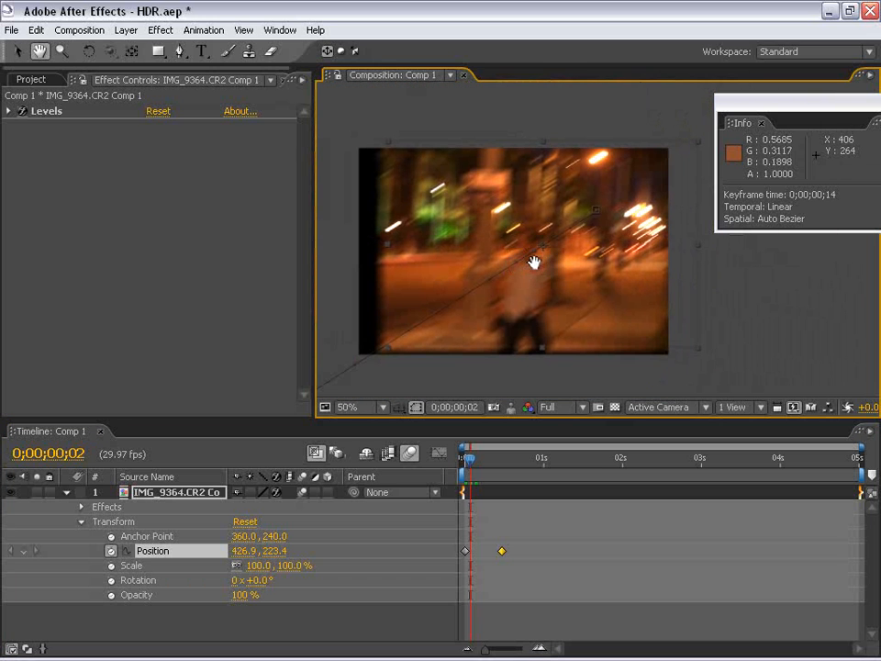
pyautogui.moveTo(472, 466); pyautogui.dragTo(474, 466)
# Set Comp 1's shutter angle to 350 in the composition settings.
pyautogui.press('v')
pyautogui.click(72, 30)
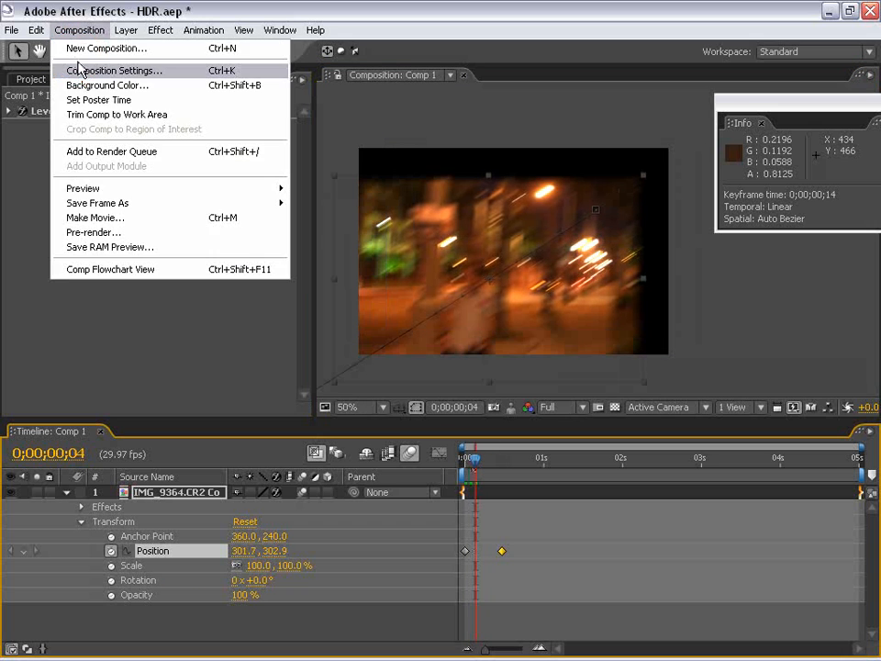
pyautogui.click(81, 70)
pyautogui.click(224, 256)
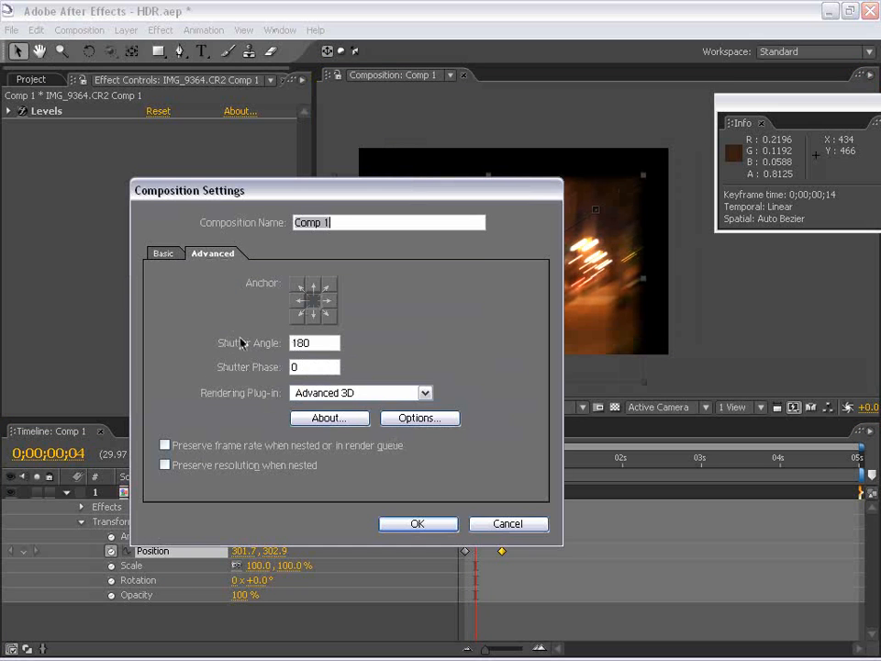
pyautogui.click(326, 342)
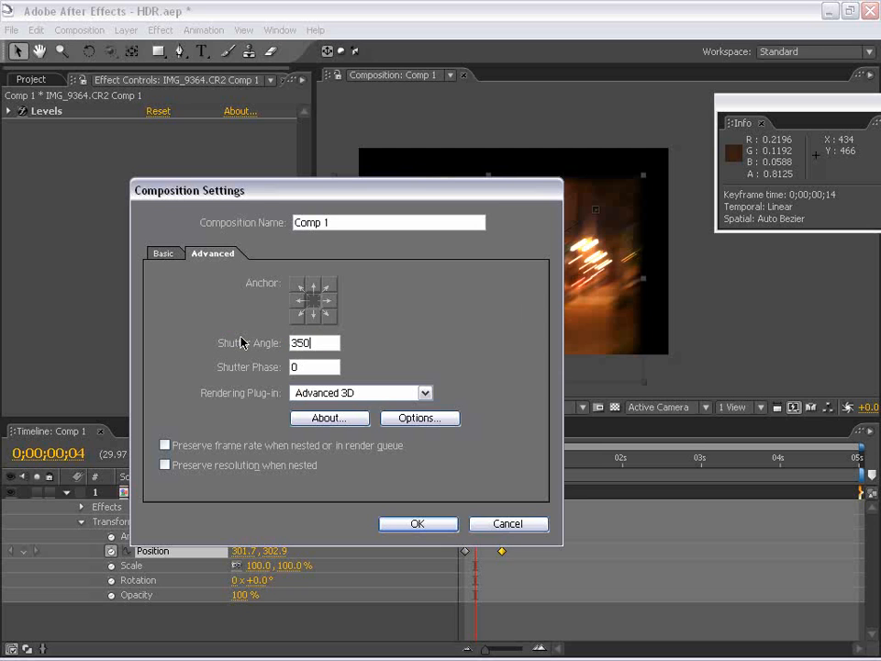
pyautogui.click(450, 527)
# Check the street light streaks and slow the motion by shifting the end Position keyframe out to about 0;00;00;24.
pyautogui.press('space')
pyautogui.moveTo(641, 274); pyautogui.dragTo(519, 270)
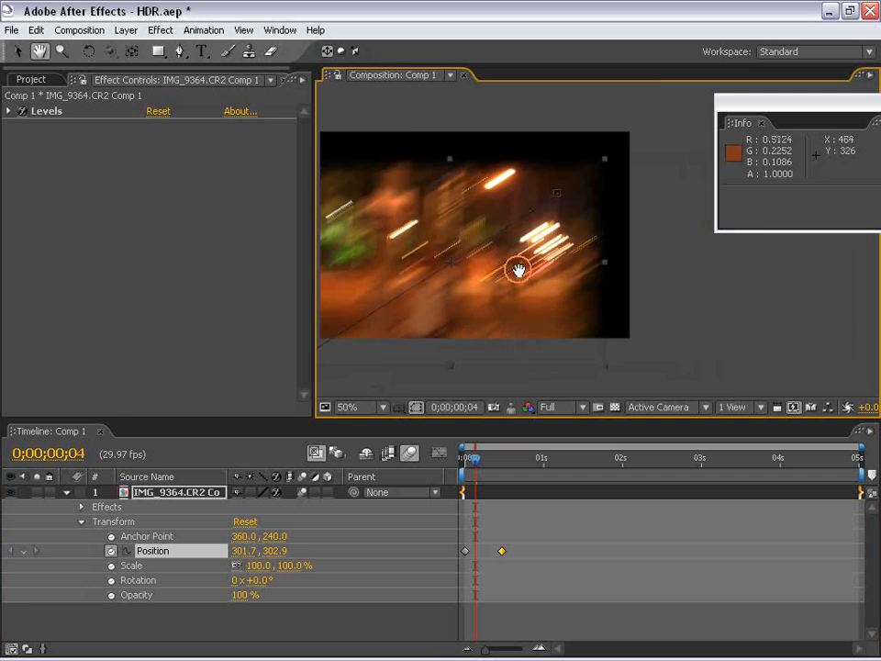
pyautogui.scroll(2, 518, 270)
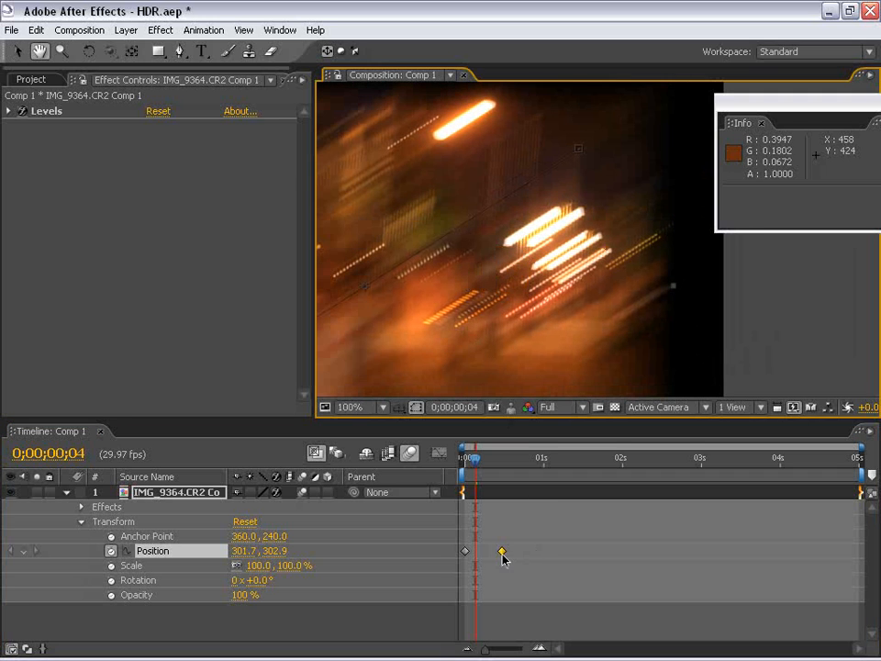
pyautogui.moveTo(503, 554); pyautogui.dragTo(521, 552)
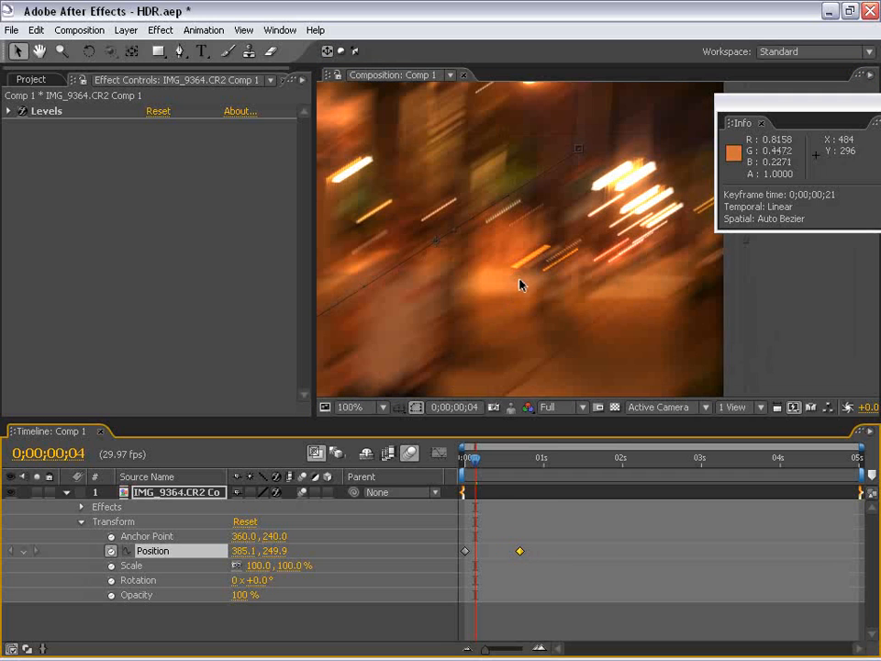
pyautogui.scroll(-1, 532, 258)
pyautogui.moveTo(527, 273); pyautogui.dragTo(519, 270)
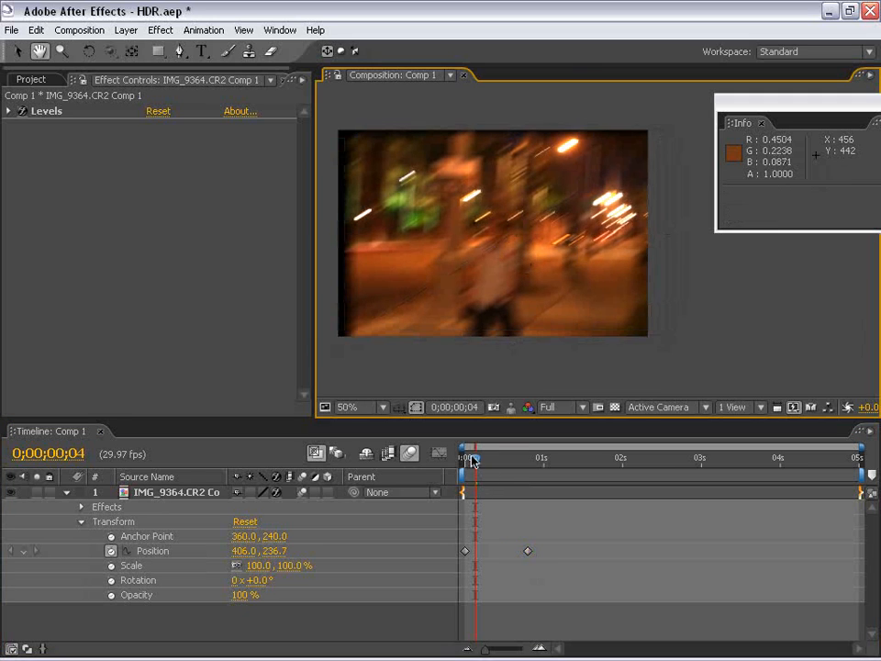
# Apply Easy Ease to both Position keyframes and play a RAM preview of the movement.
pyautogui.moveTo(477, 459); pyautogui.dragTo(537, 458)
pyautogui.moveTo(586, 555); pyautogui.dragTo(460, 562)
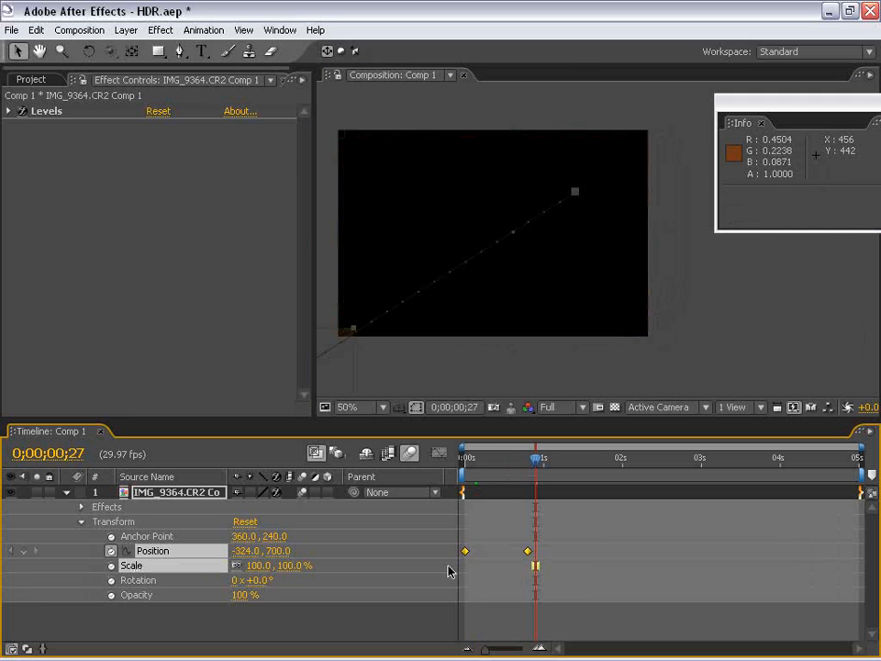
pyautogui.moveTo(584, 492); pyautogui.dragTo(422, 556)
pyautogui.moveTo(580, 525); pyautogui.dragTo(431, 579)
pyautogui.press('KP_0')
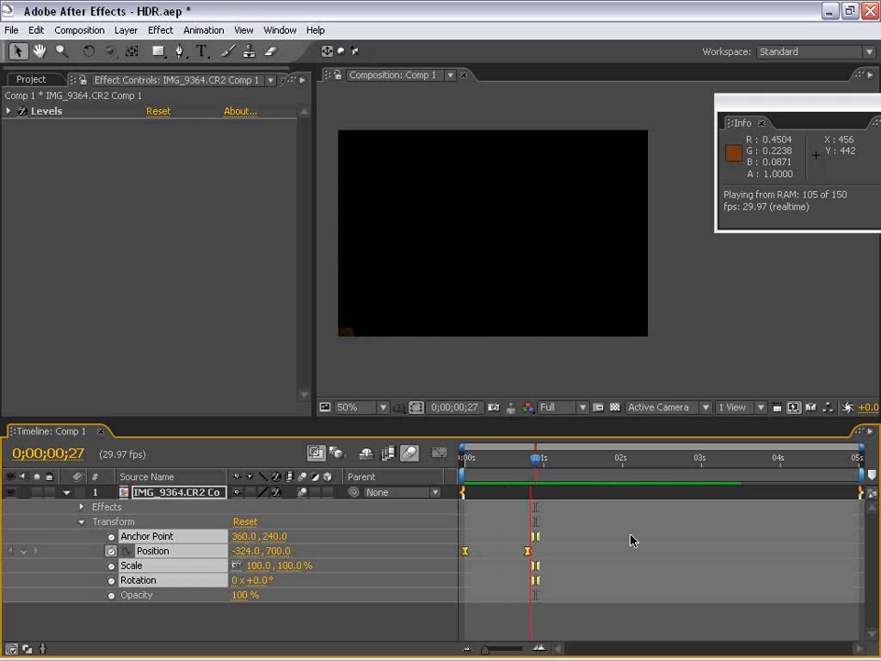
pyautogui.press('space')
pyautogui.press('KP_0')
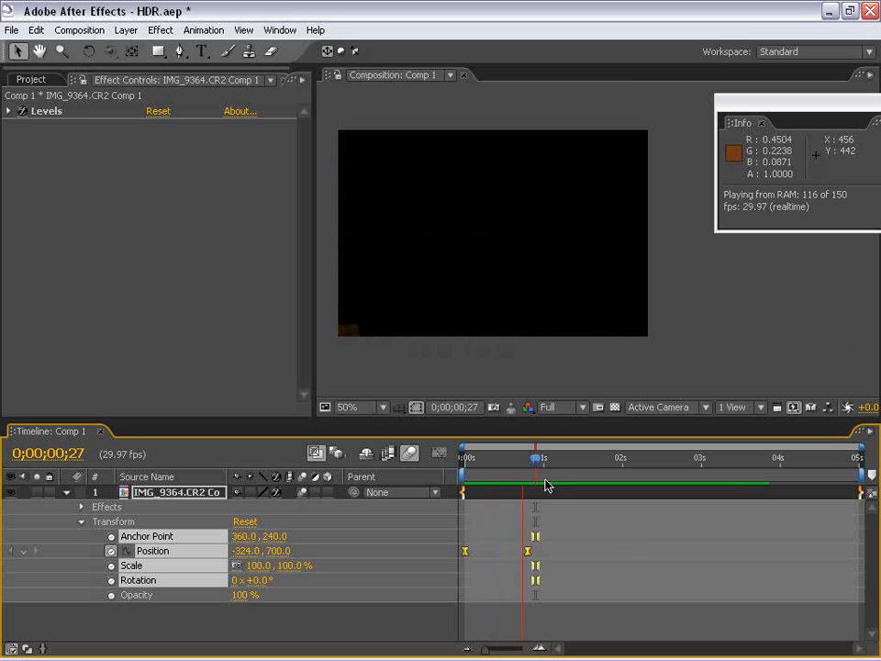
# Compare the motion blur at 0;00;00;07 with the project set to 8 bpc and back at 32 bpc.
pyautogui.moveTo(535, 459); pyautogui.dragTo(482, 460)
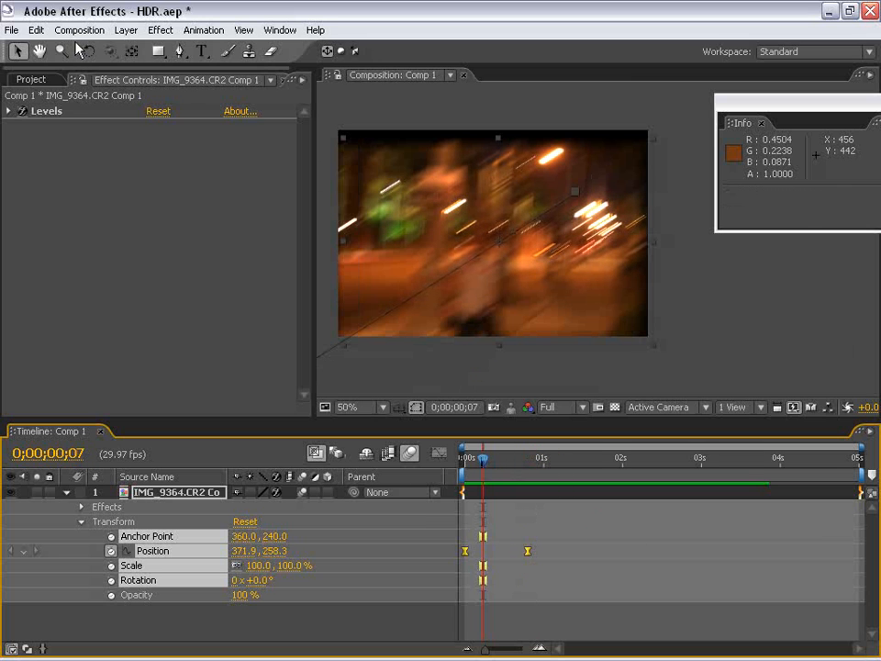
pyautogui.click(28, 80)
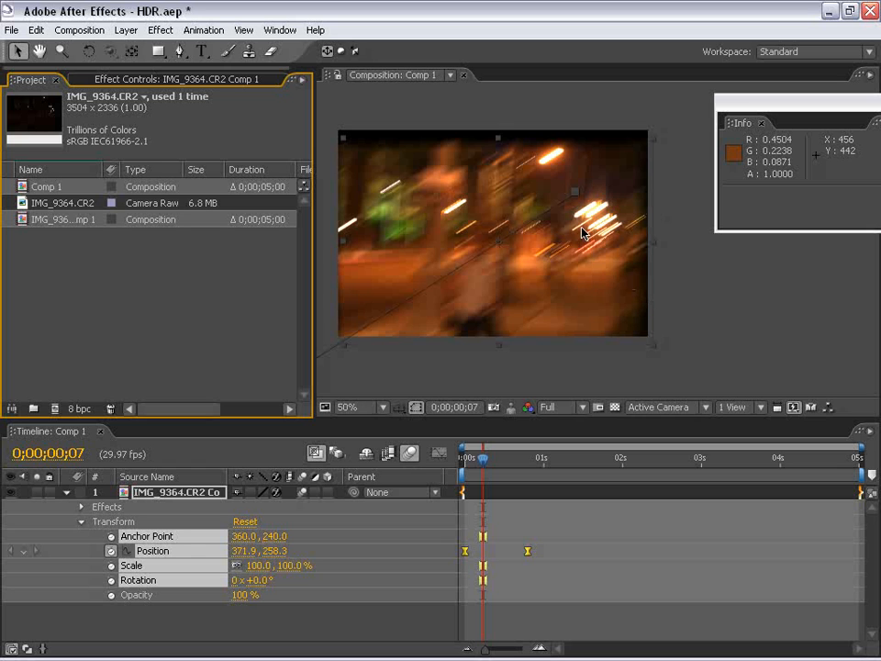
pyautogui.scroll(1, 551, 256)
pyautogui.scroll(-1, 555, 241)
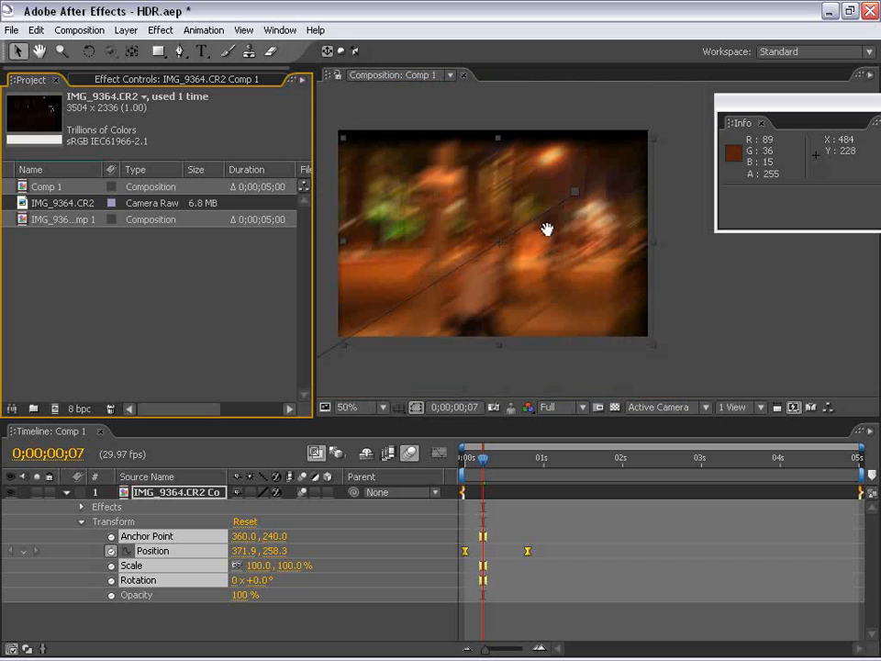
pyautogui.moveTo(547, 229); pyautogui.dragTo(569, 224)
pyautogui.keyDown('alt'); pyautogui.click(83, 409); pyautogui.keyUp('alt')
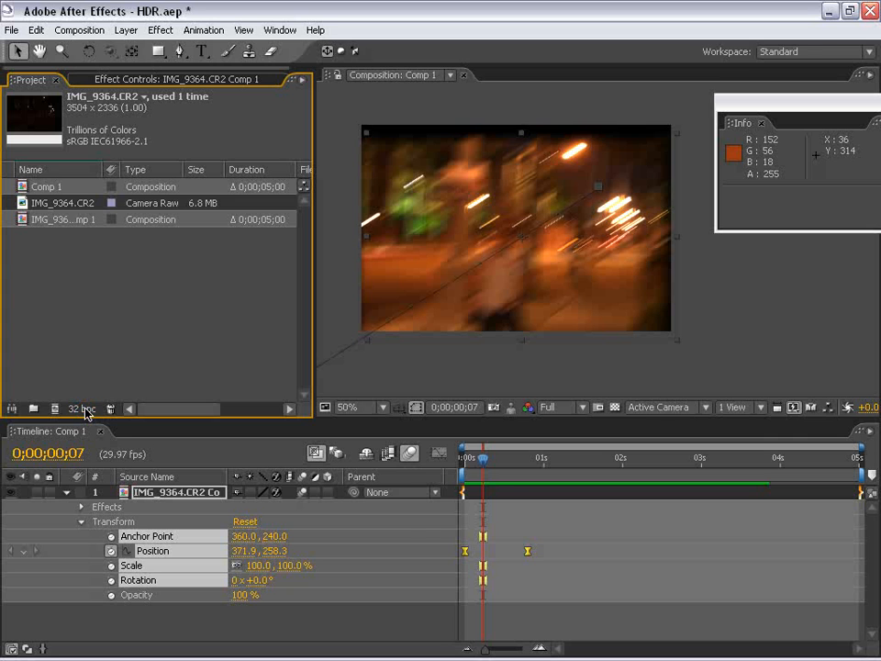
# Delete the pre-composed photo layer from Comp 1 and add a TITLE text layer above a Deep Royal Blue solid.
pyautogui.moveTo(484, 457); pyautogui.dragTo(472, 458)
pyautogui.click(514, 498)
pyautogui.press('Delete')
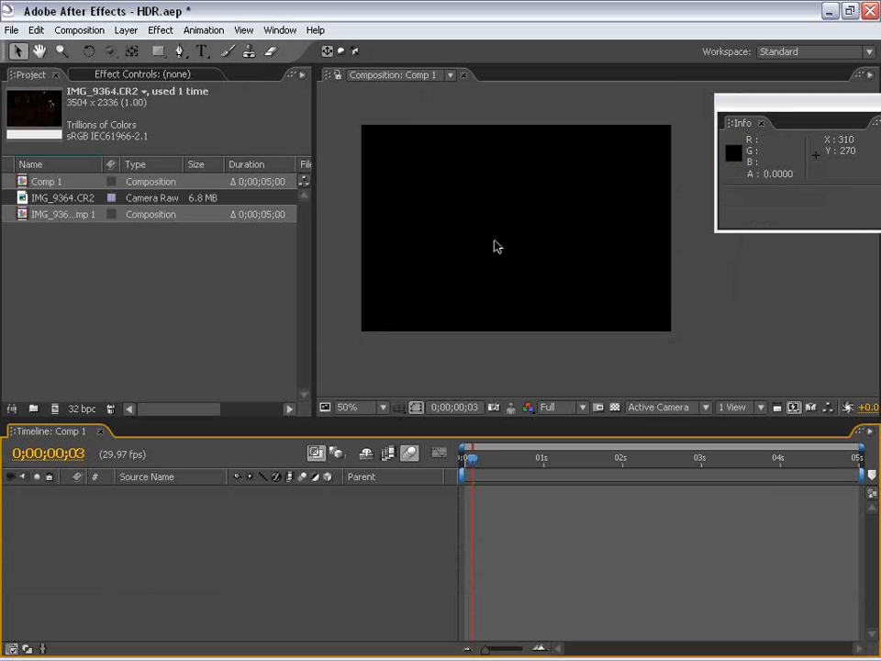
pyautogui.click(523, 248)
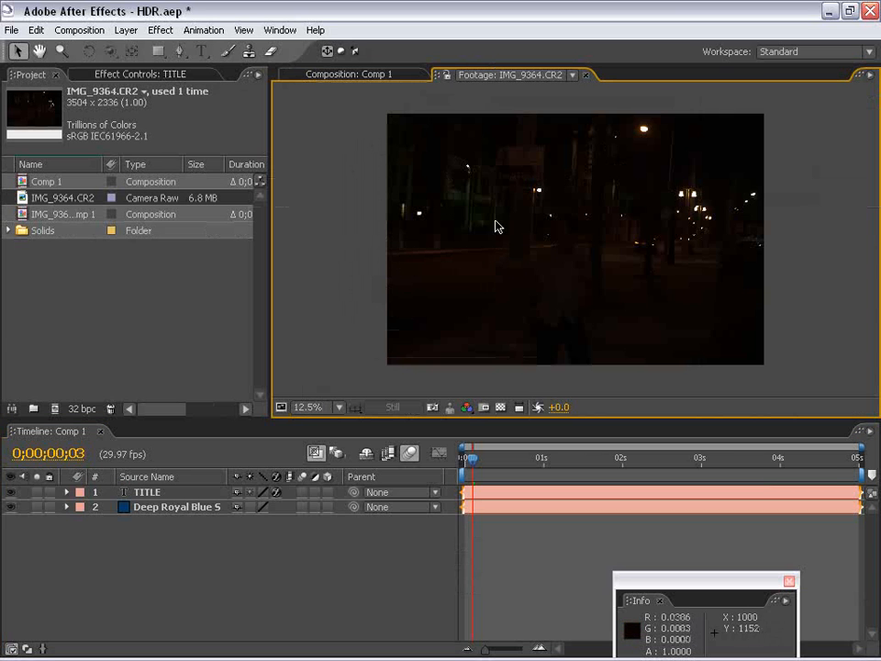
# Open the 20D folder and page through the pool exposures IMG_6107.CR2 to IMG_6113.CR2 in Microsoft RAW Image Viewer, then close the viewer.
pyautogui.click(154, 316)
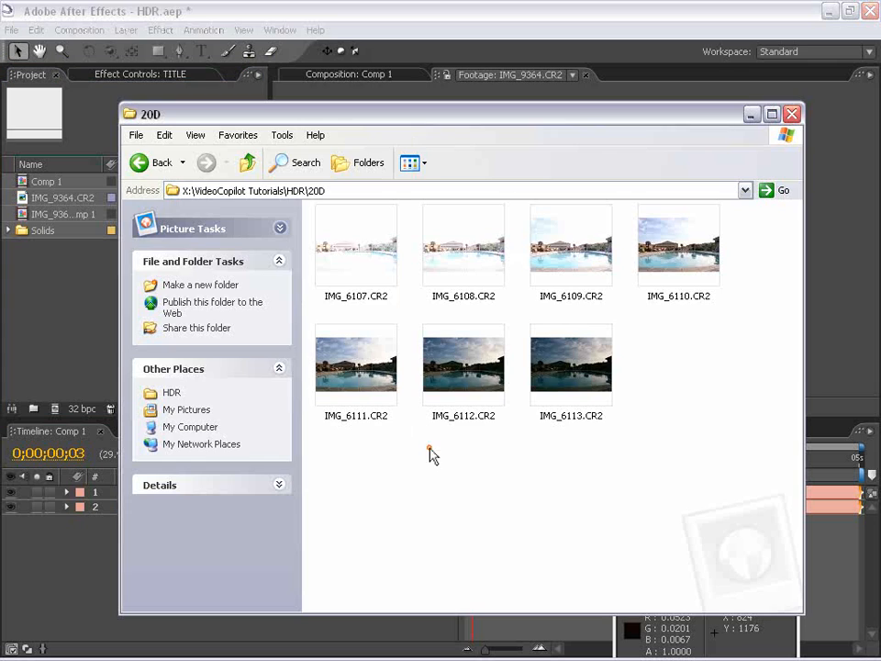
pyautogui.doubleClick(348, 246)
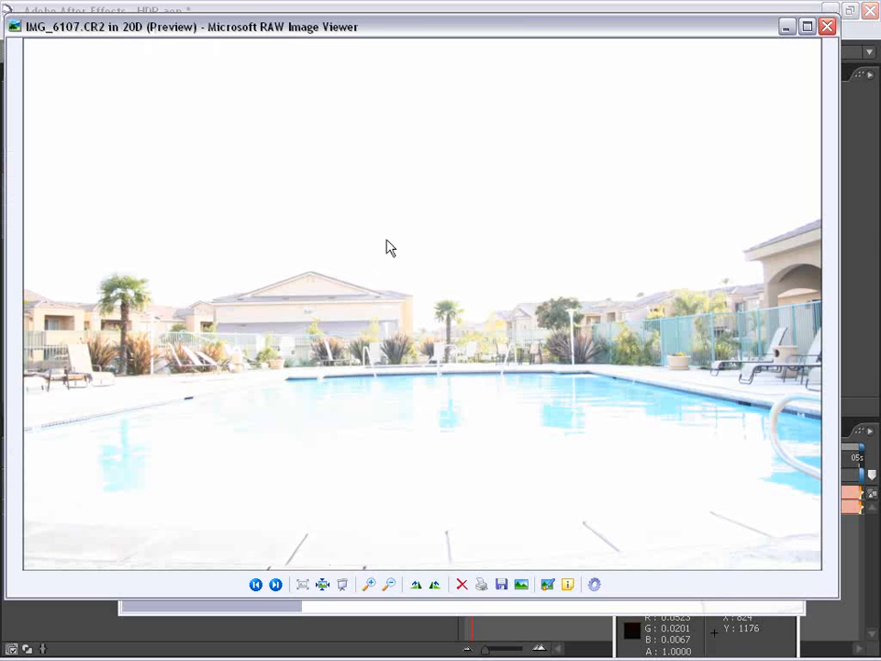
pyautogui.click(276, 586)
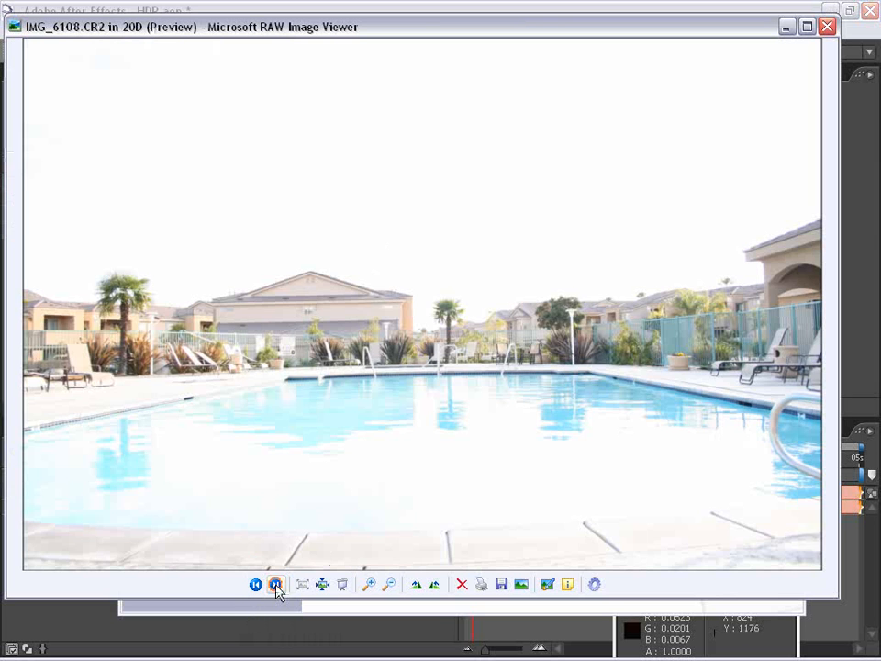
pyautogui.click(277, 586)
pyautogui.click(276, 586)
pyautogui.click(276, 585)
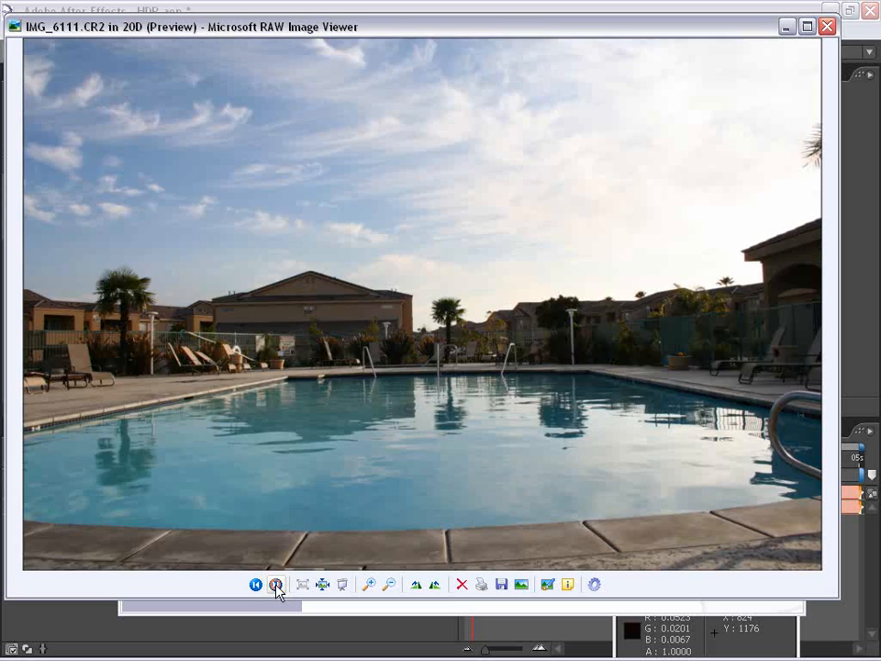
pyautogui.click(276, 586)
pyautogui.click(277, 585)
pyautogui.click(276, 586)
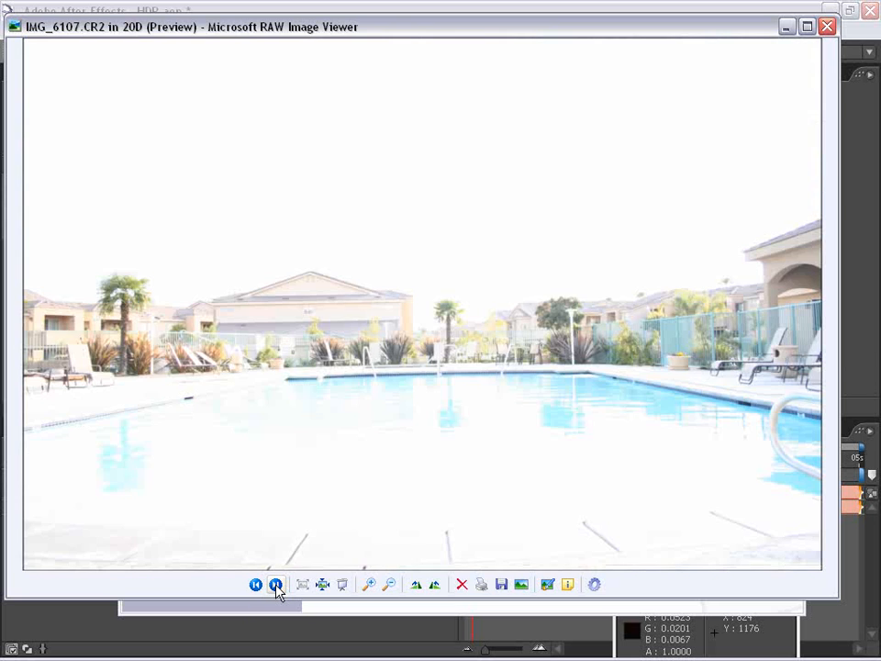
pyautogui.click(255, 585)
pyautogui.click(827, 26)
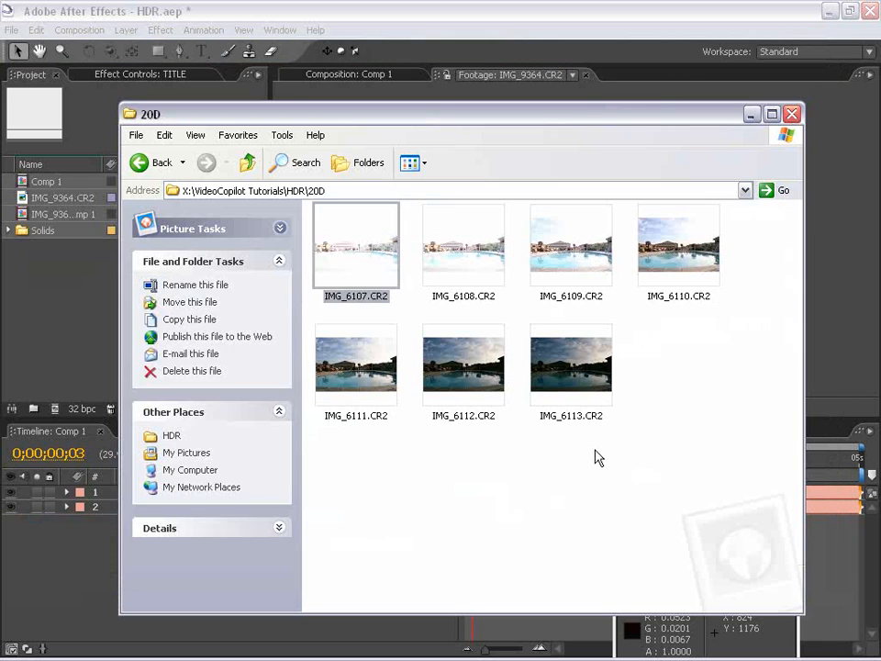
pyautogui.click(598, 458)
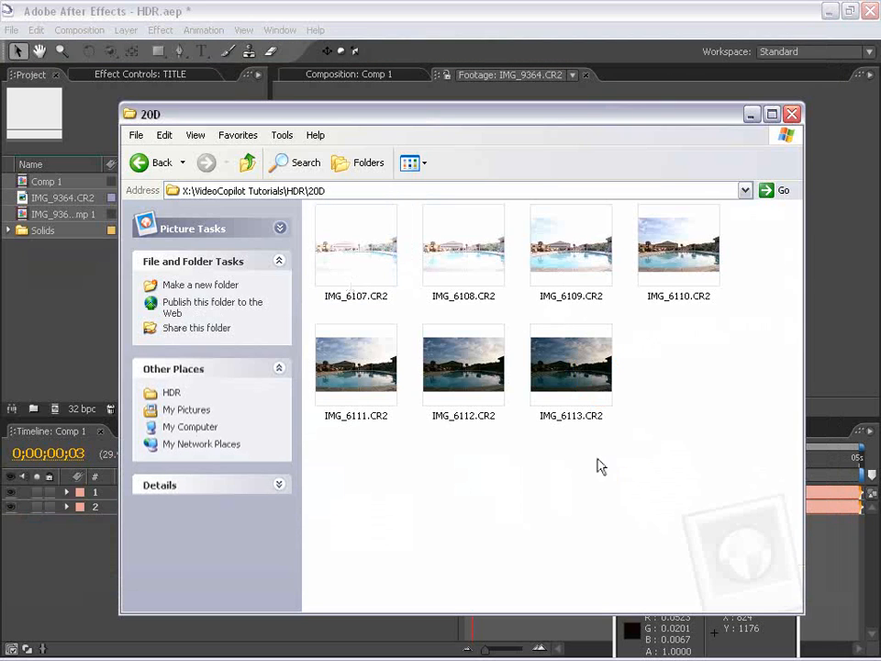
pyautogui.moveTo(724, 449); pyautogui.dragTo(353, 219)
pyautogui.click(629, 433)
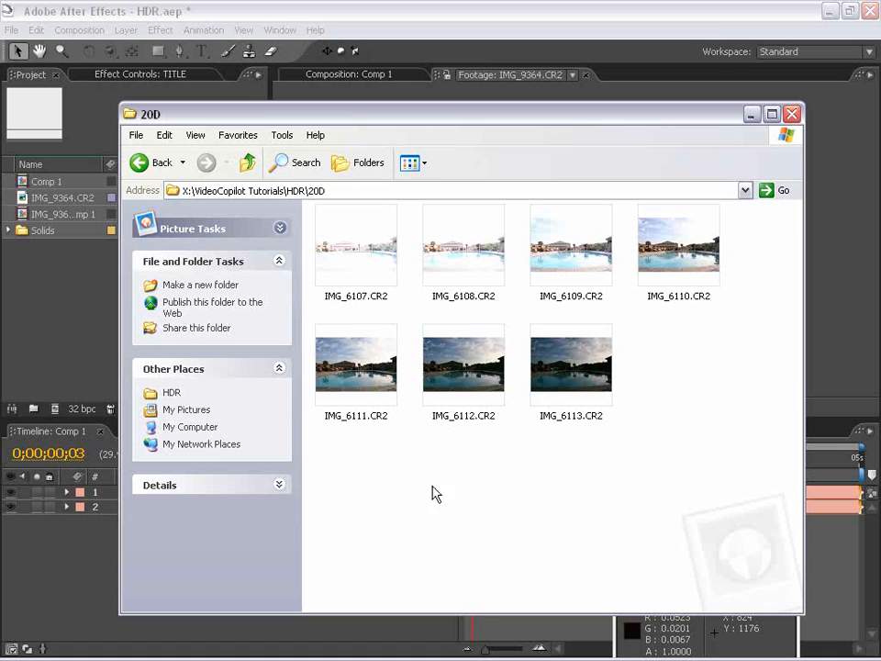
pyautogui.press('Left')
pyautogui.press('Left')
pyautogui.press('Left')
pyautogui.press('Left')
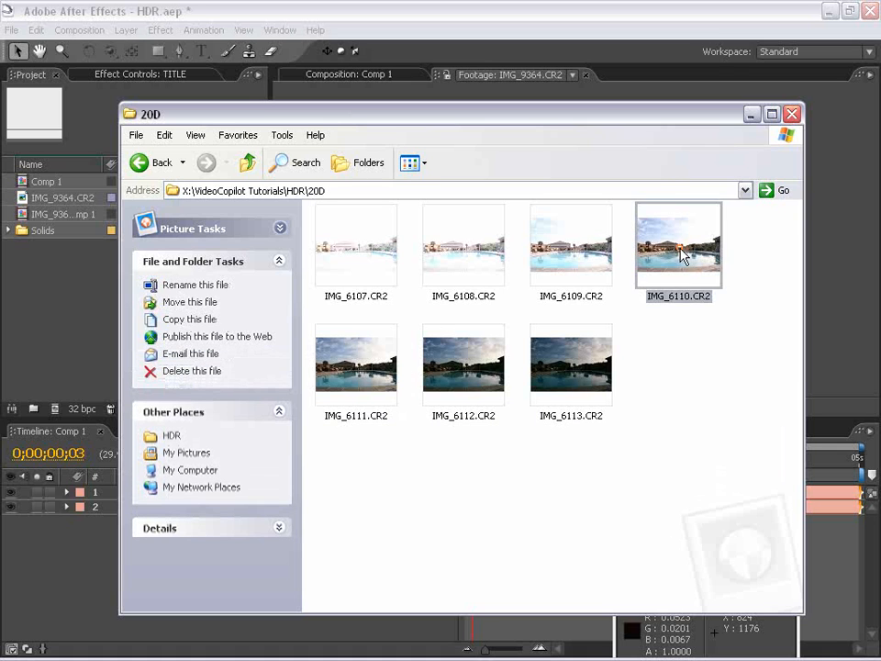
pyautogui.click(491, 237)
pyautogui.click(387, 387)
pyautogui.click(600, 391)
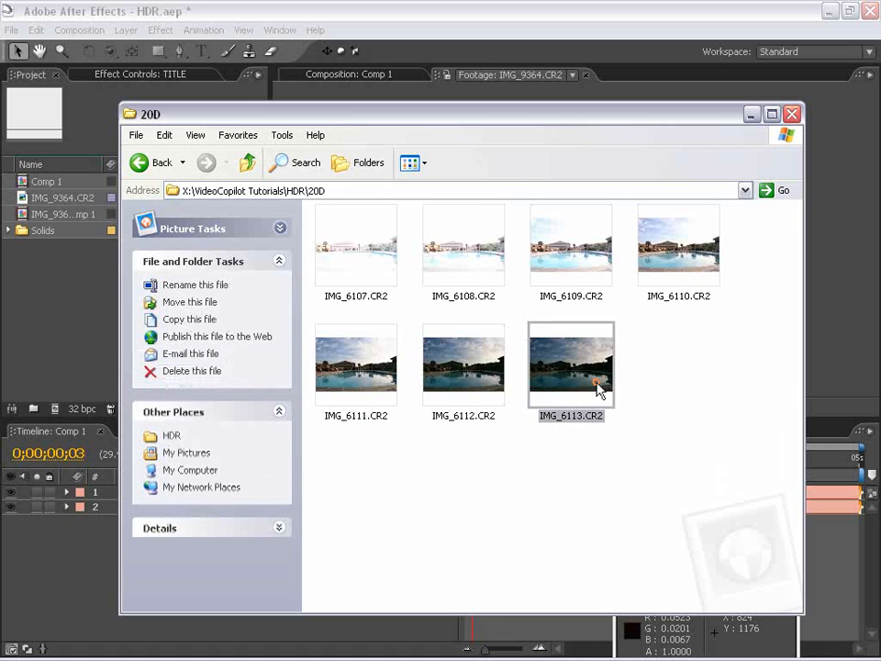
pyautogui.click(719, 491)
pyautogui.moveTo(718, 486); pyautogui.dragTo(343, 261)
pyautogui.moveTo(761, 489); pyautogui.dragTo(349, 243)
pyautogui.click(568, 502)
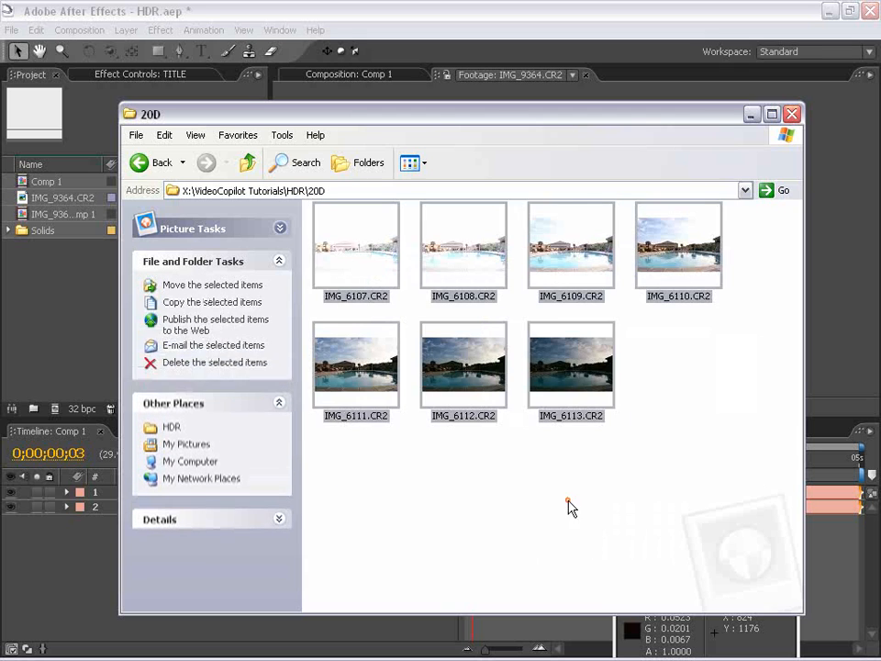
pyautogui.moveTo(711, 477); pyautogui.dragTo(312, 198)
pyautogui.click(482, 492)
# Switch to Photoshop and start the Merge to HDR automation.
pyautogui.hotkey('alt', 'Tab')
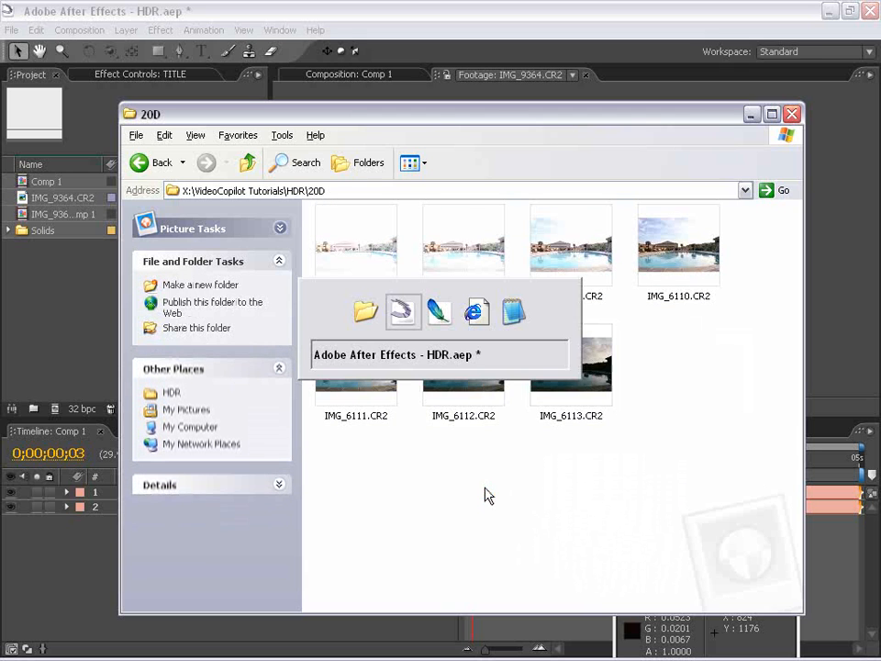
pyautogui.hotkey('alt', 'Tab')
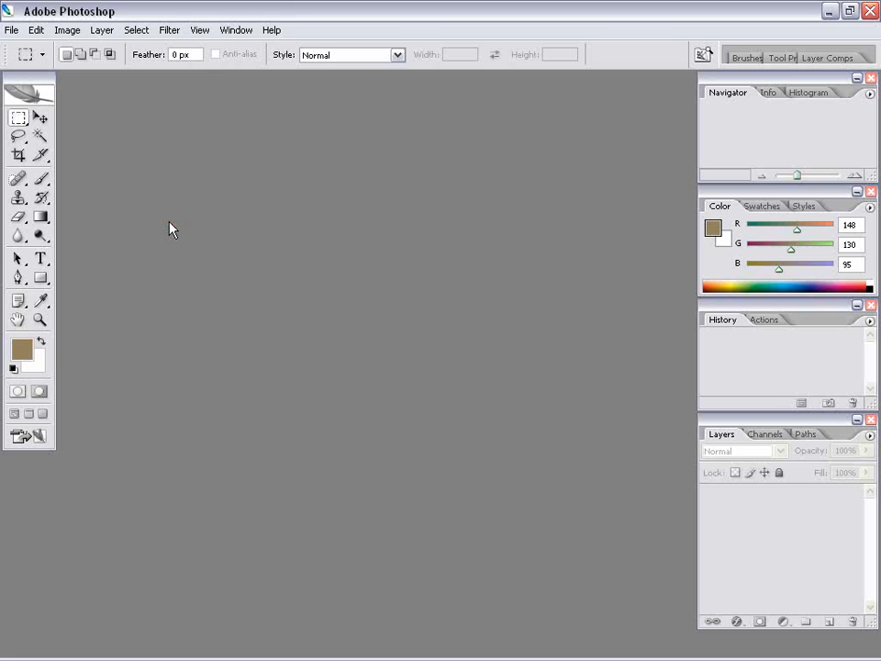
pyautogui.click(11, 29)
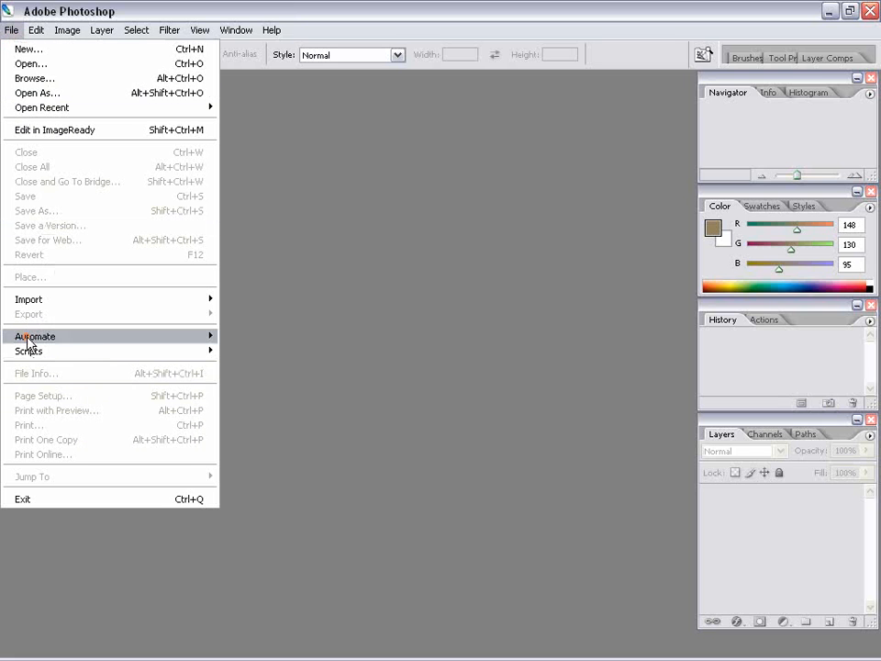
pyautogui.moveTo(28, 341)
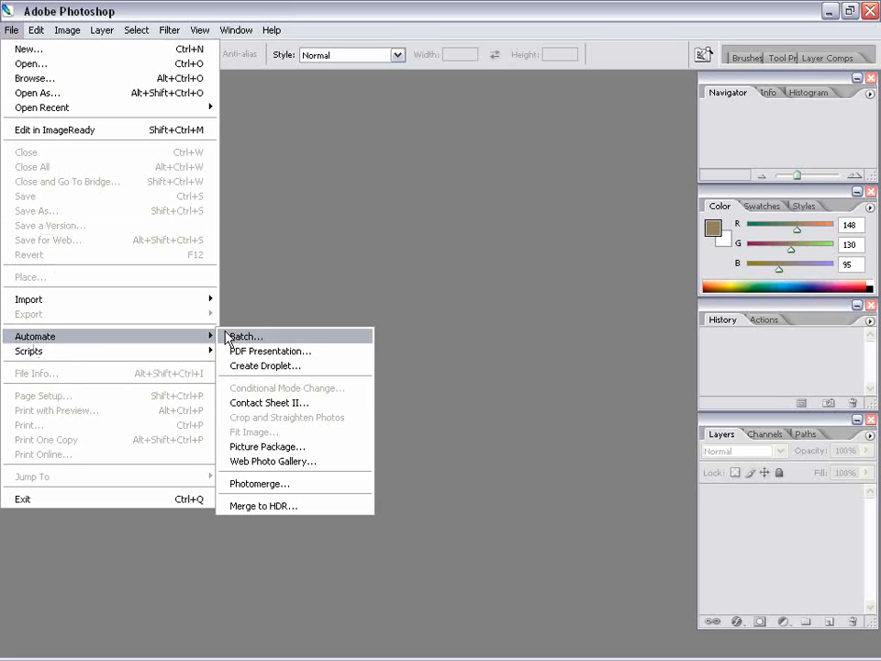
pyautogui.click(288, 505)
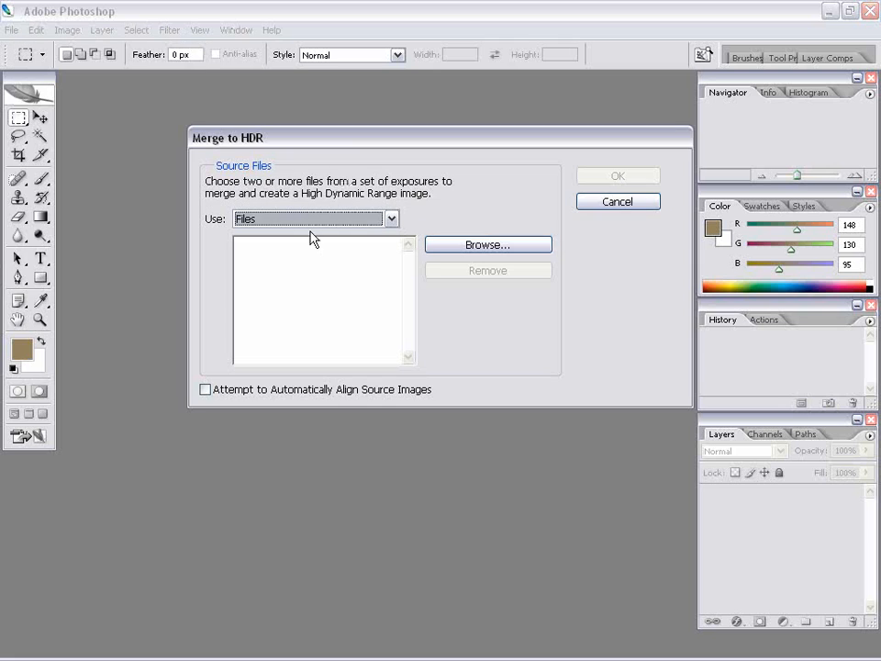
# Load the raw exposures IMG_6107.CR2 to IMG_6113.CR2 from the 20D folder as the source files for the HDR merge.
pyautogui.click(484, 246)
pyautogui.moveTo(225, 268); pyautogui.dragTo(140, 55)
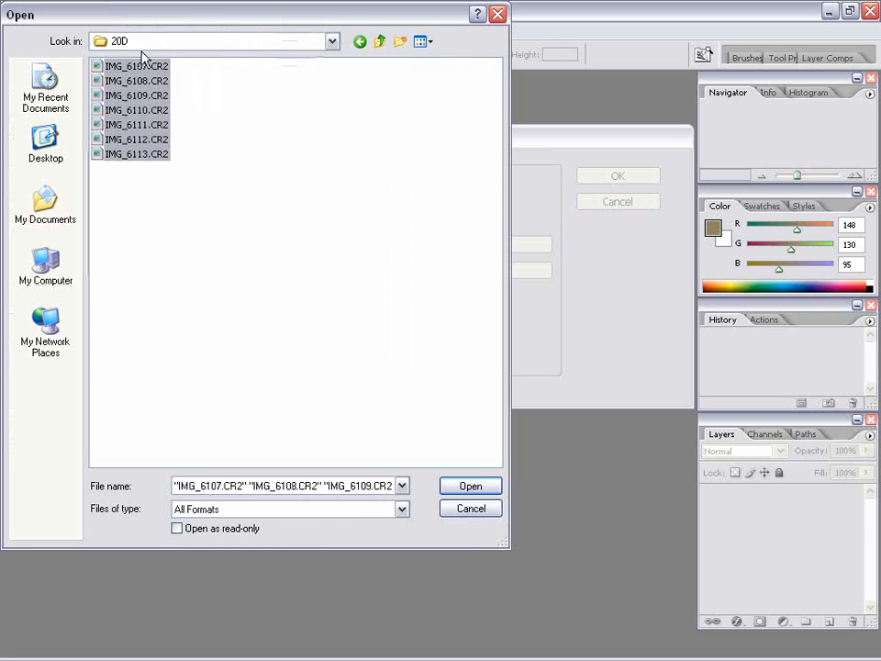
pyautogui.click(202, 209)
pyautogui.moveTo(180, 182); pyautogui.dragTo(122, 70)
pyautogui.click(484, 493)
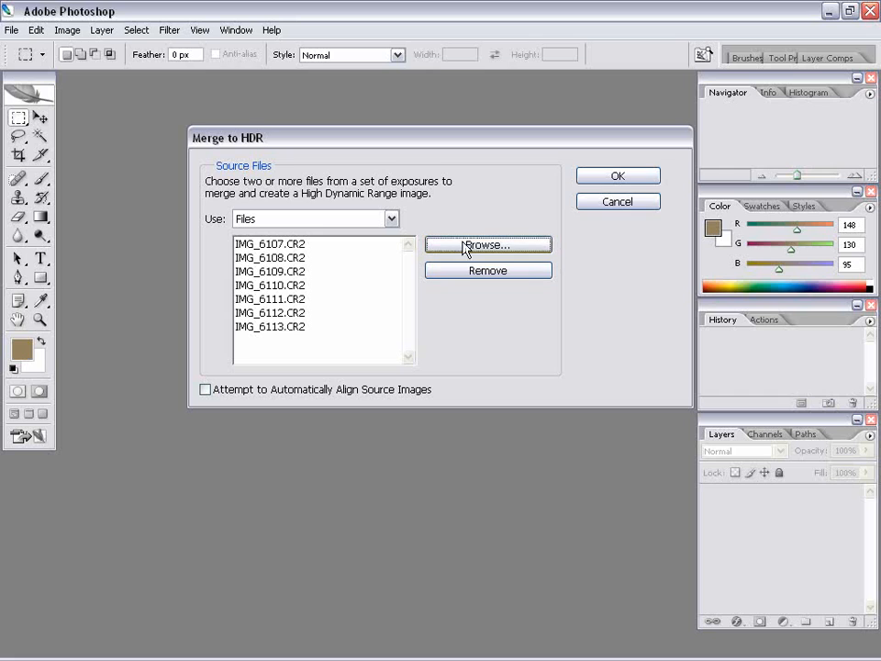
# Merge the loaded exposures into a 32 Bit/Channel HDR image, lowering the white point preview to brighten the pool scene.
pyautogui.click(625, 180)
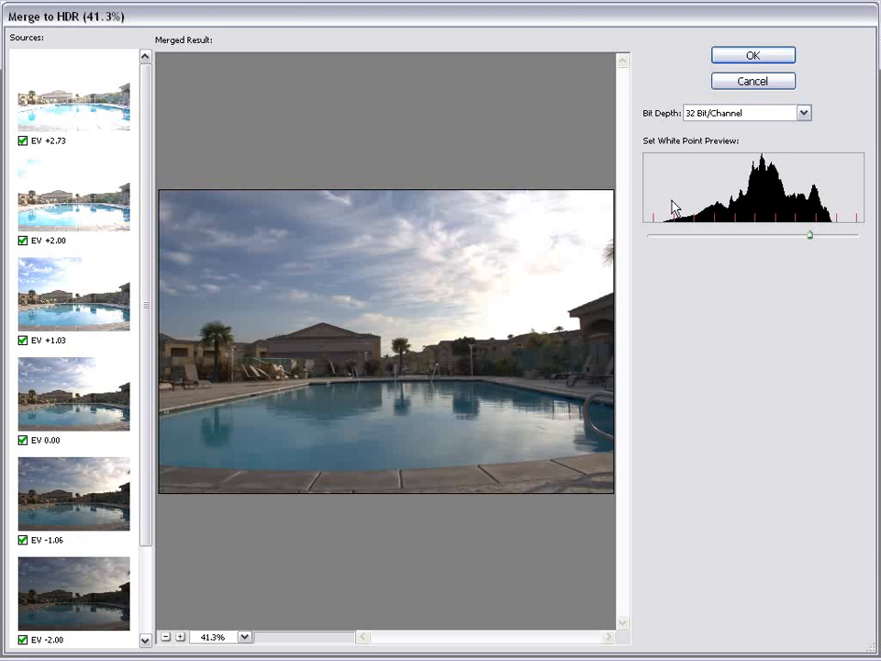
pyautogui.moveTo(811, 239); pyautogui.dragTo(793, 238)
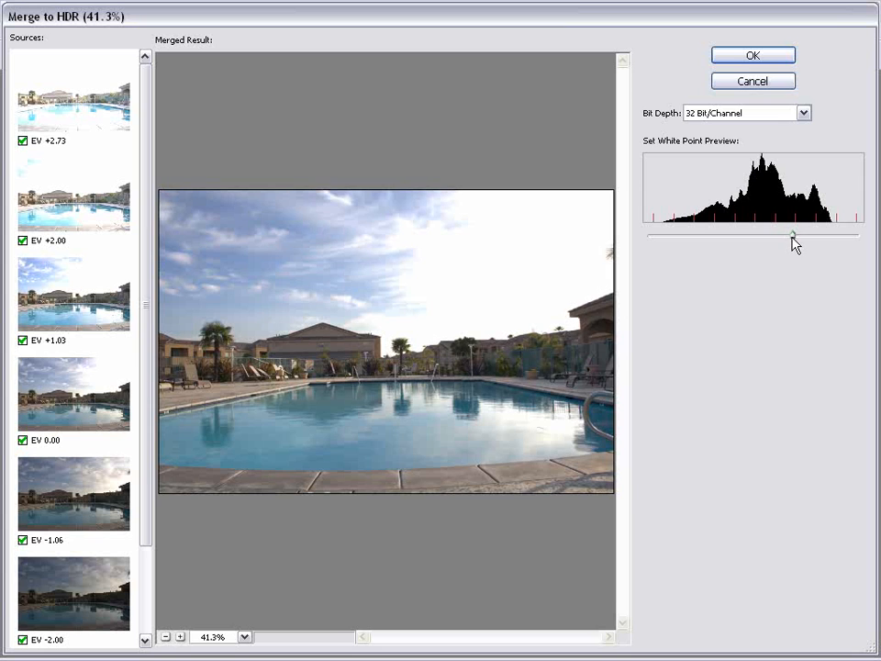
pyautogui.click(752, 57)
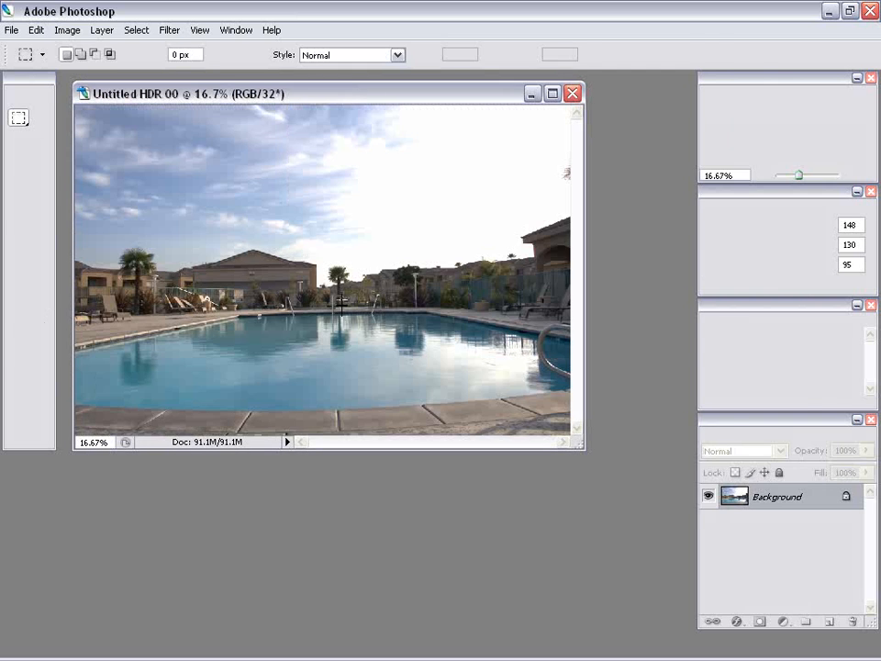
# Save the merged HDR image in OpenEXR format as pool_01.exr.
pyautogui.click(11, 31)
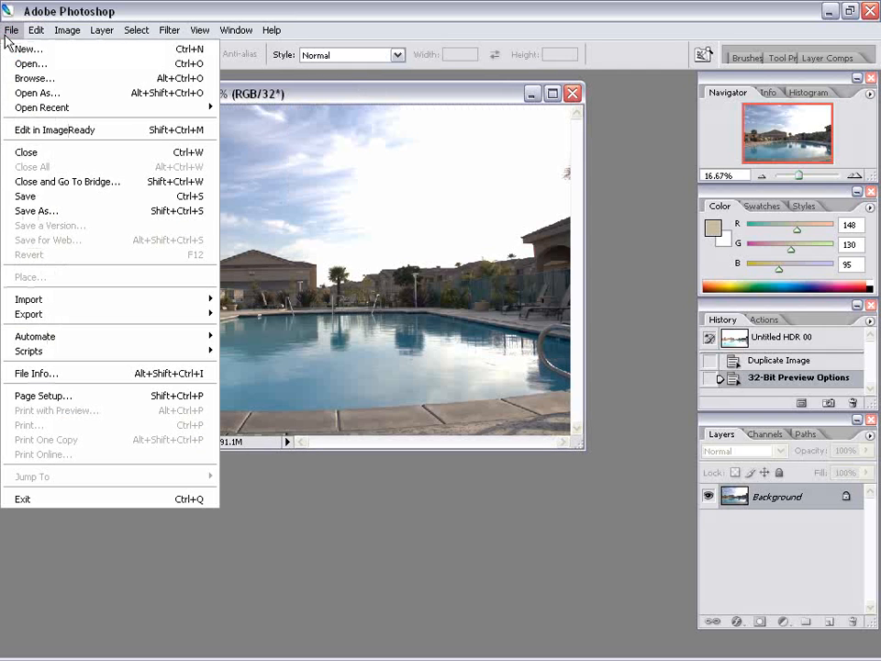
pyautogui.click(56, 228)
pyautogui.click(374, 340)
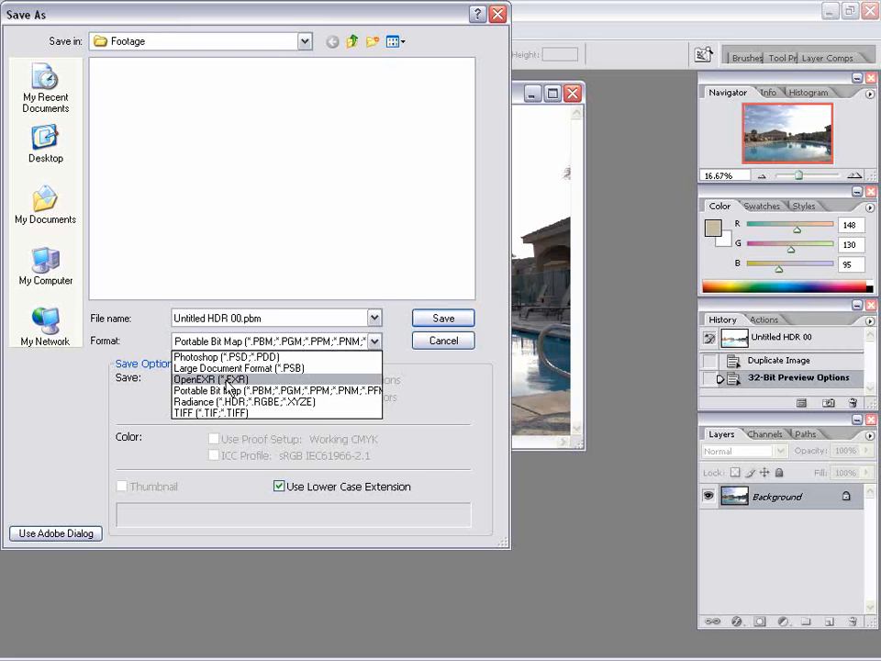
pyautogui.click(227, 379)
pyautogui.write('pool_01.exr')
pyautogui.click(468, 319)
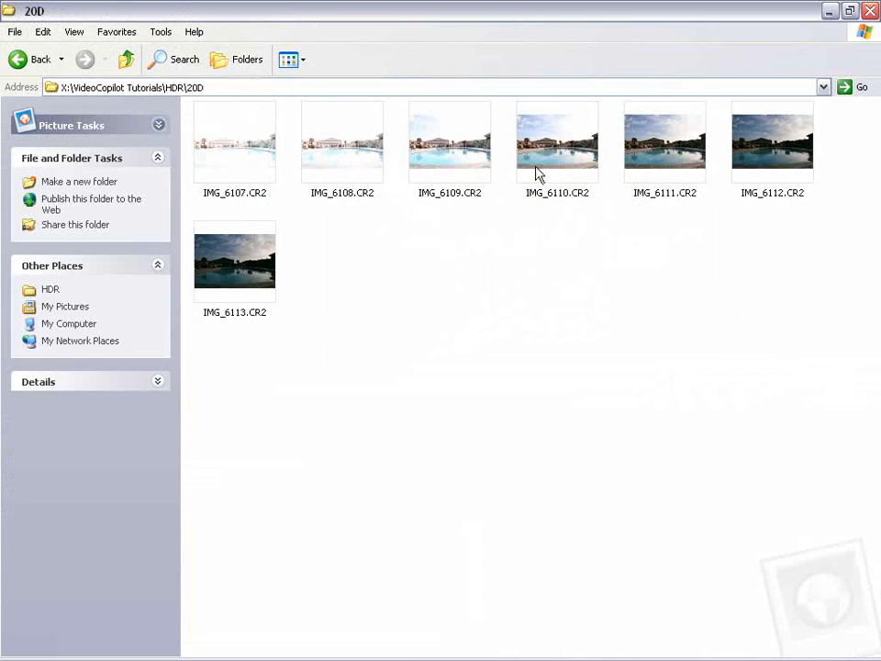
# View IMG_6110.CR2 from the 20D folder in Microsoft RAW Image Viewer, then close the viewer and deselect the file.
pyautogui.doubleClick(537, 174)
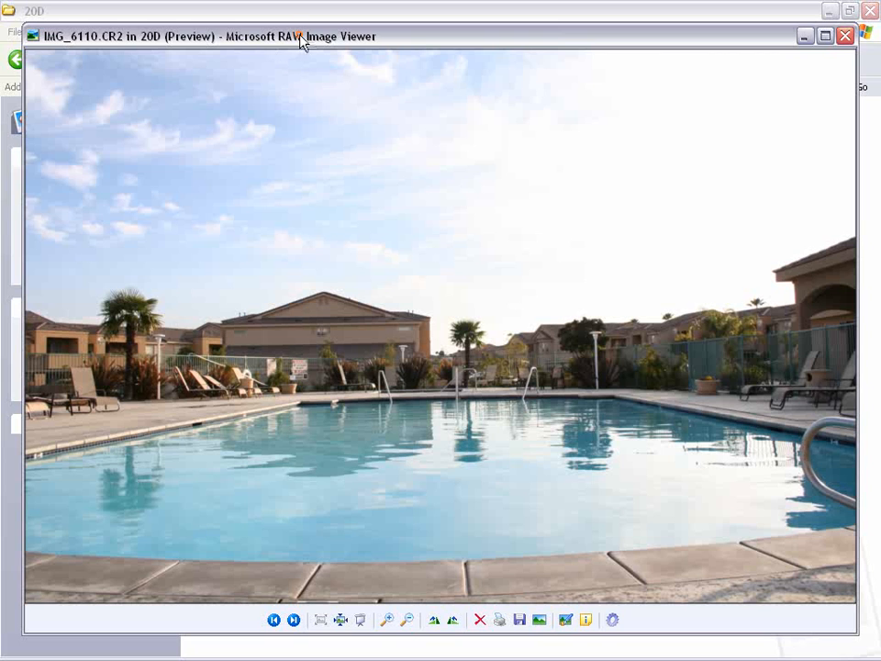
pyautogui.moveTo(85, 43); pyautogui.dragTo(72, 30)
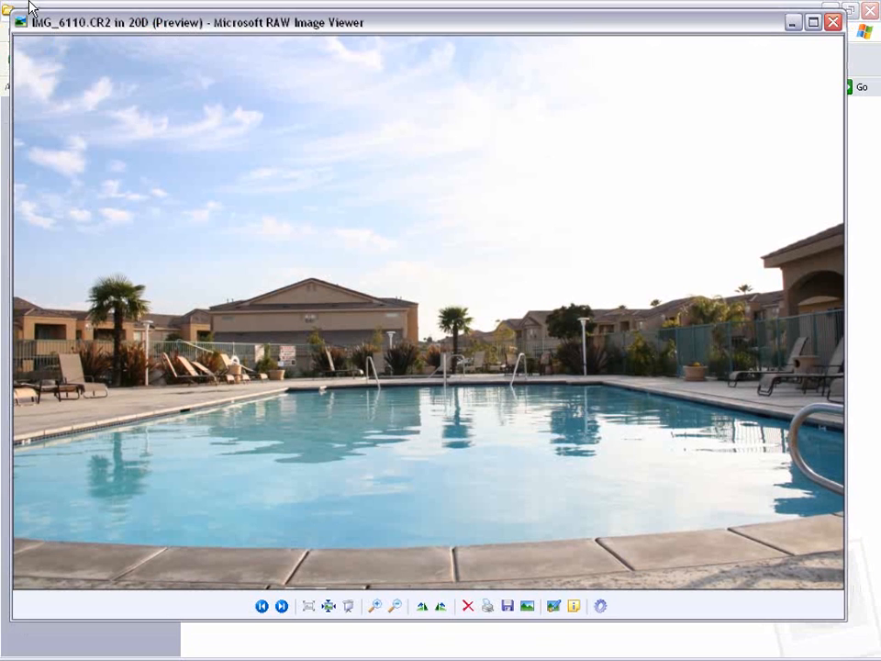
pyautogui.click(832, 21)
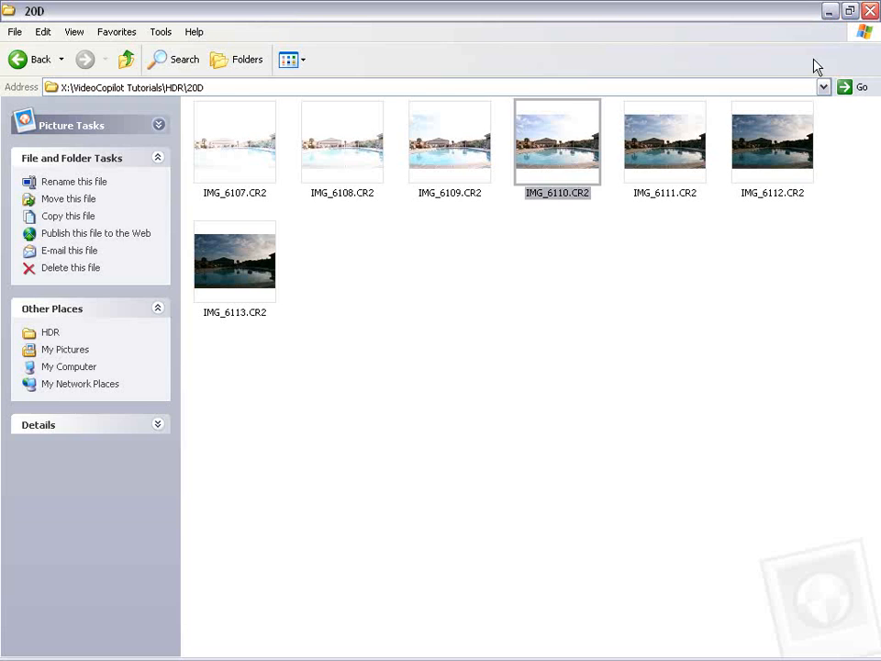
pyautogui.click(325, 374)
# Switch to Internet Explorer and search Microsoft.com for "raw viewer".
pyautogui.hotkey('alt', 'Tab')
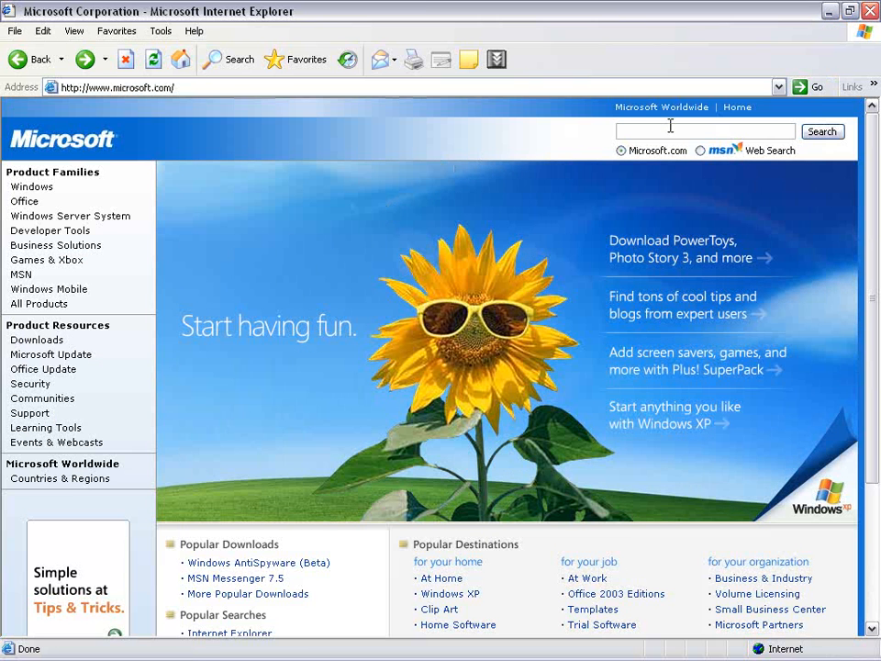
pyautogui.click(650, 131)
pyautogui.write('ra')
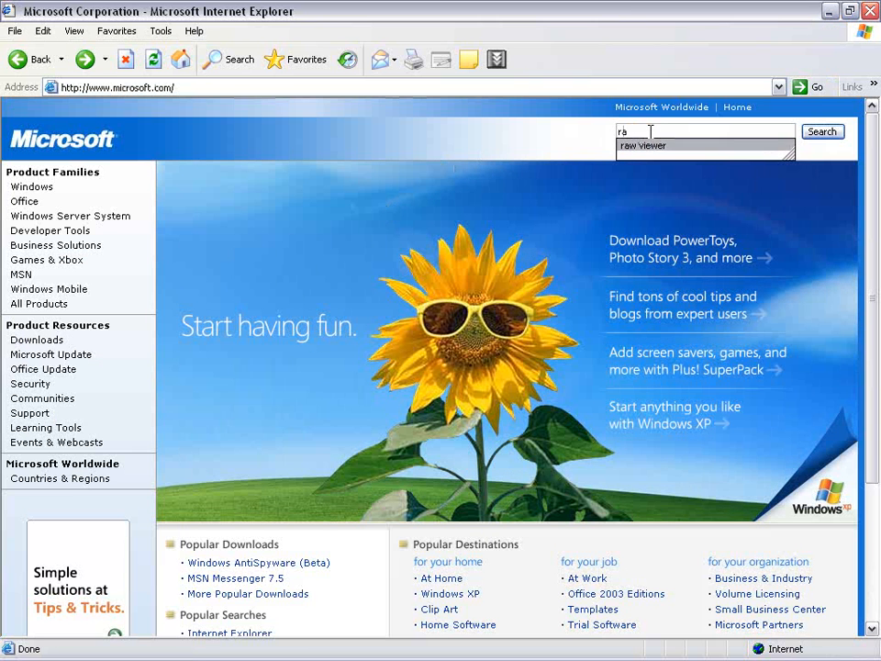
pyautogui.click(642, 145)
pyautogui.click(824, 133)
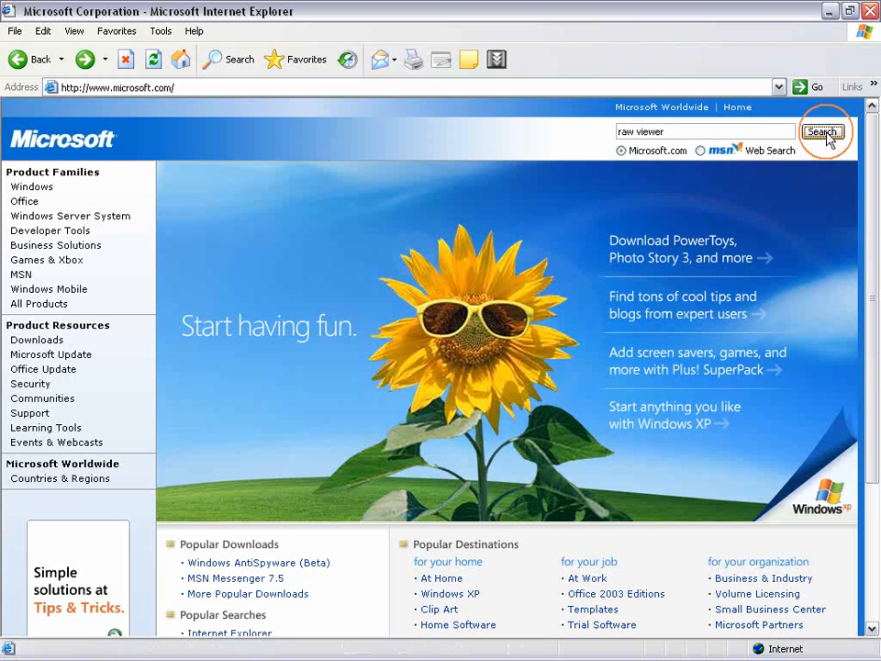